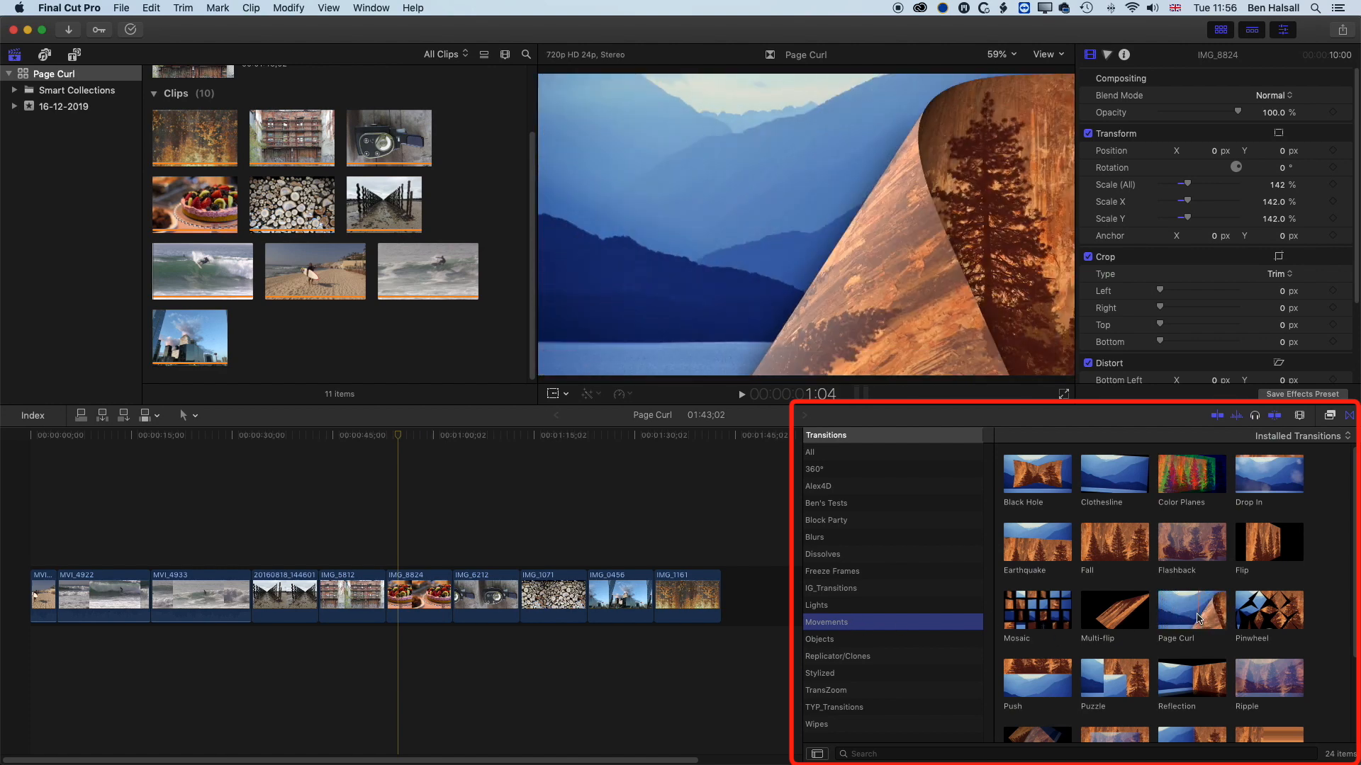
- Add the Page Curl transition from the Movements category at the edit point between IMG_5812 and IMG_8824
{"action": "left_click", "coordinate": [1184, 616]}
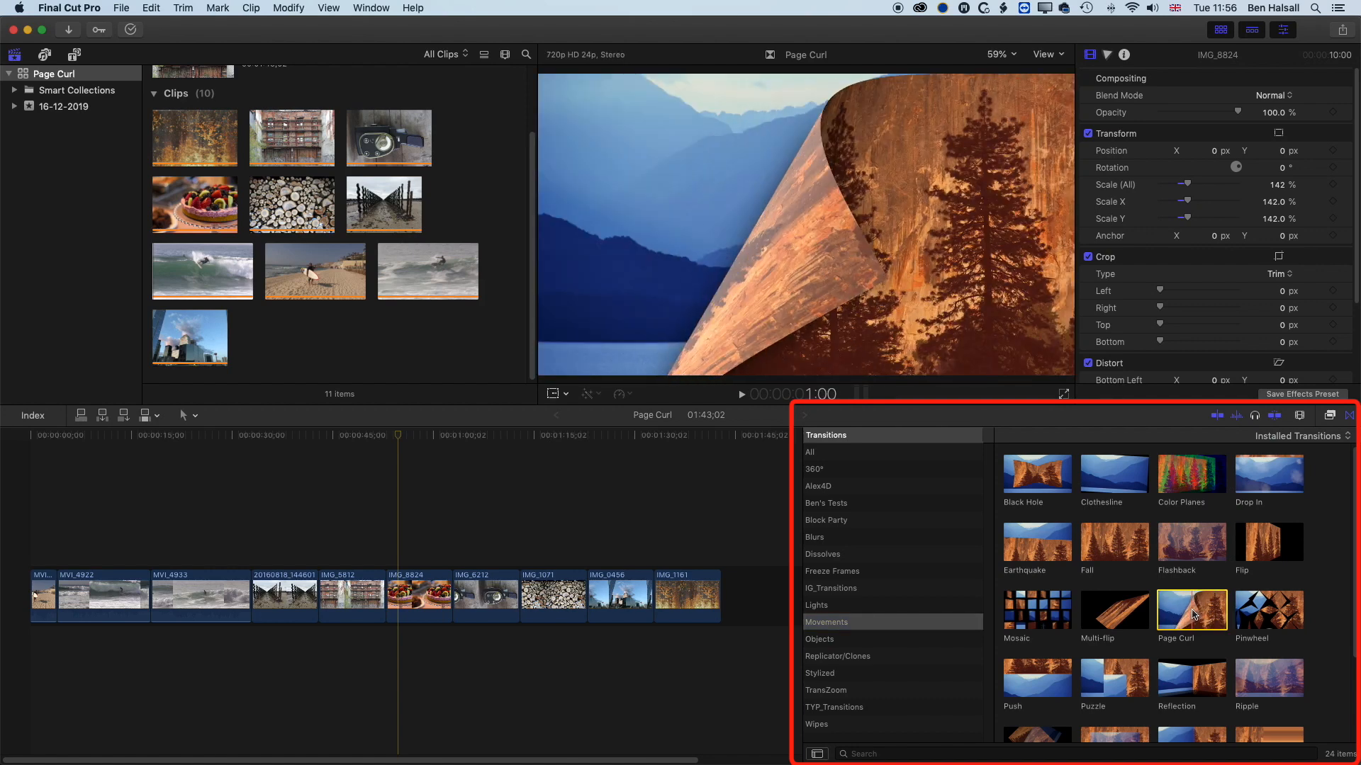
{"action": "left_click_drag", "start_coordinate": [1195, 614], "coordinate": [586, 553]}
{"action": "left_click_drag", "start_coordinate": [400, 570], "coordinate": [383, 603]}
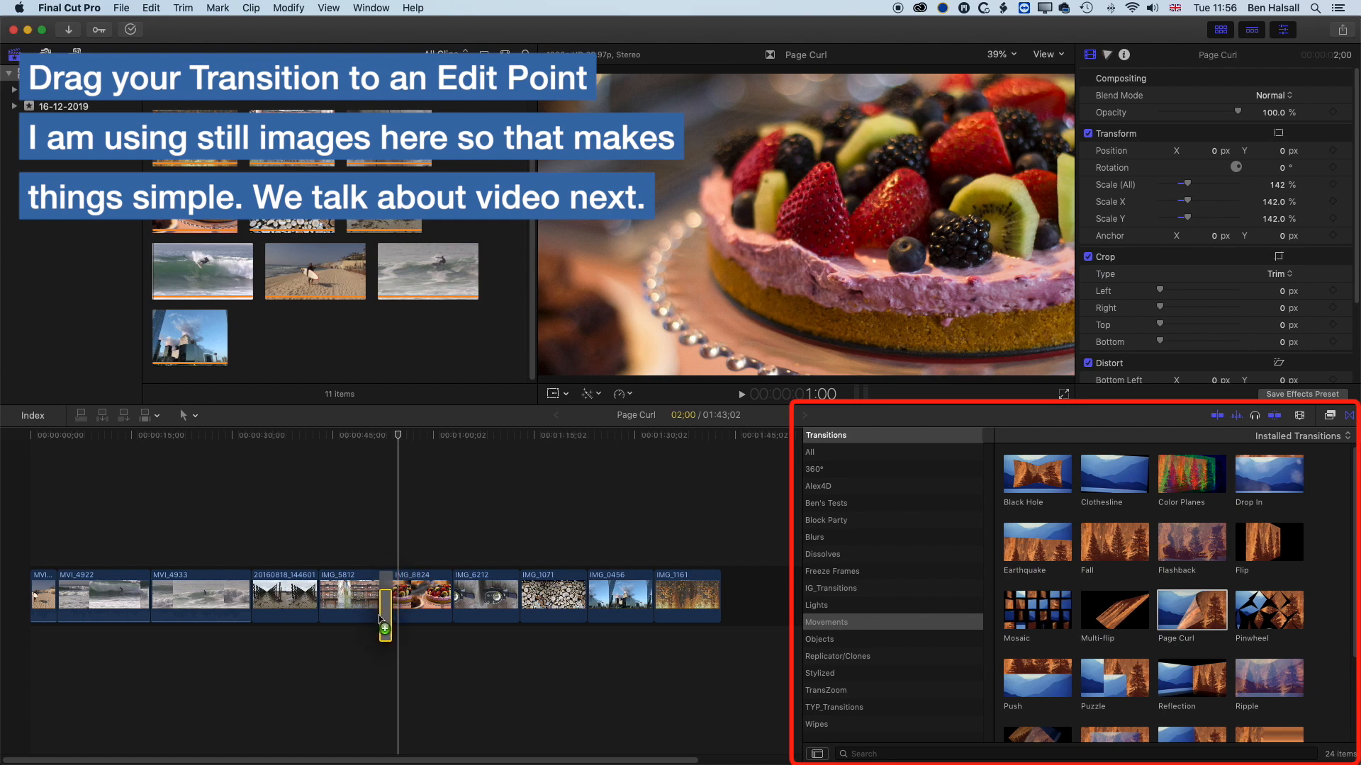
{"action": "left_click_drag", "start_coordinate": [380, 619], "coordinate": [381, 618]}
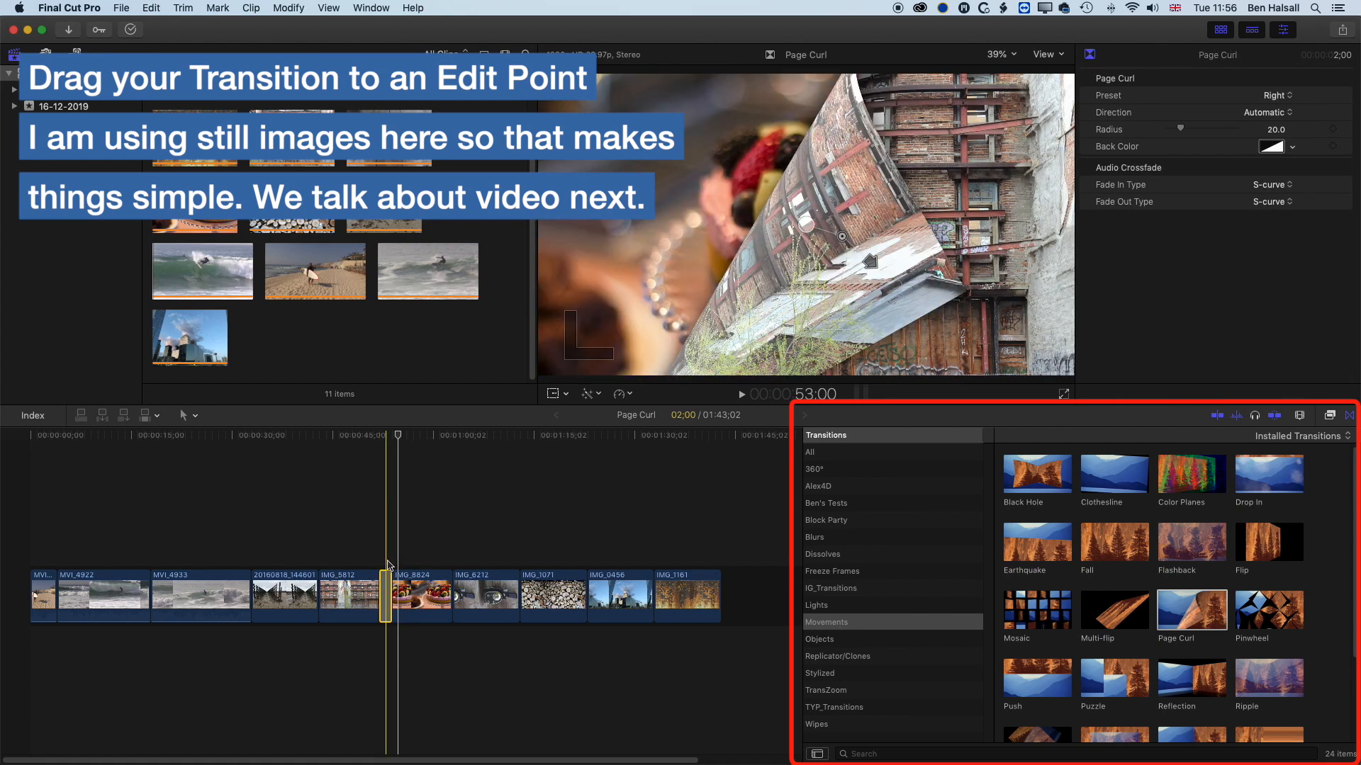
- Roll the edit point under the Page Curl transition slightly earlier in the timeline
{"action": "key", "text": "super+equal"}
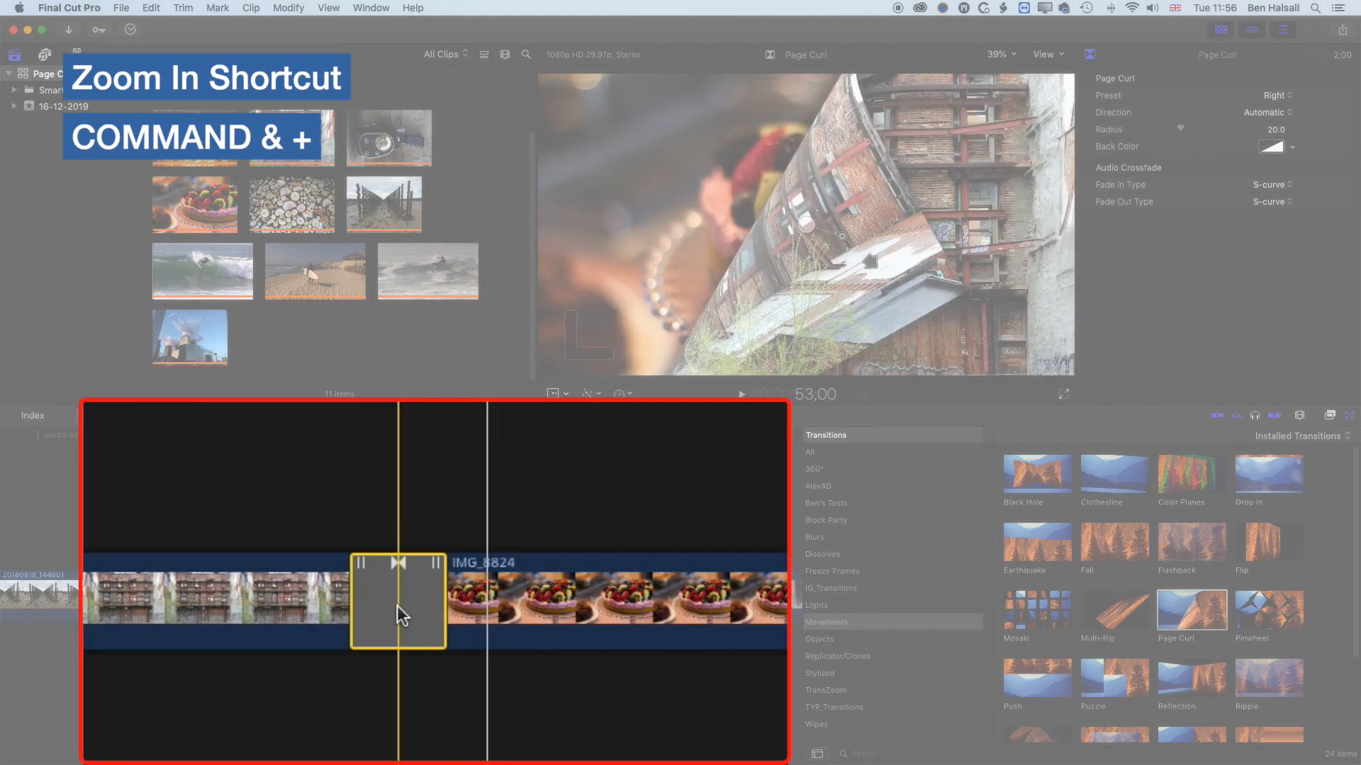
{"action": "left_click", "coordinate": [402, 569]}
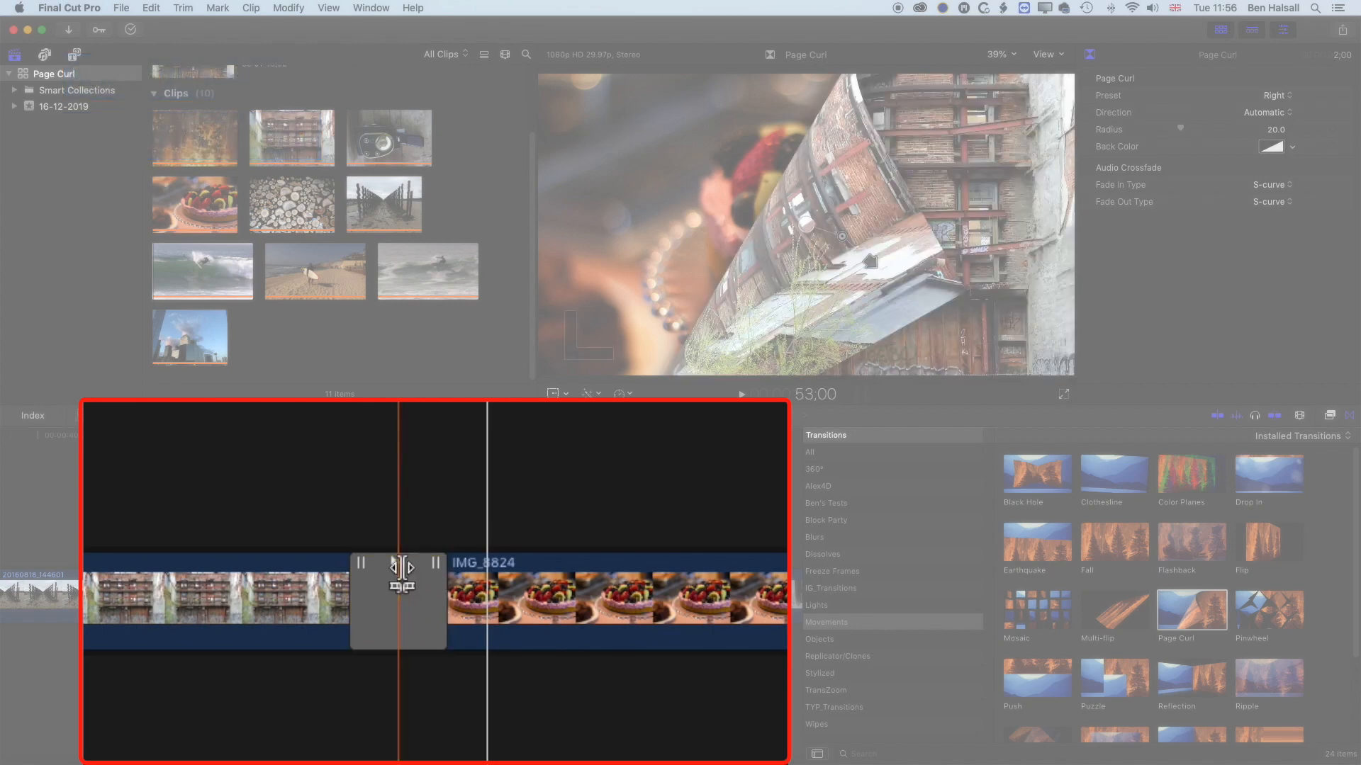
{"action": "left_click", "coordinate": [401, 568]}
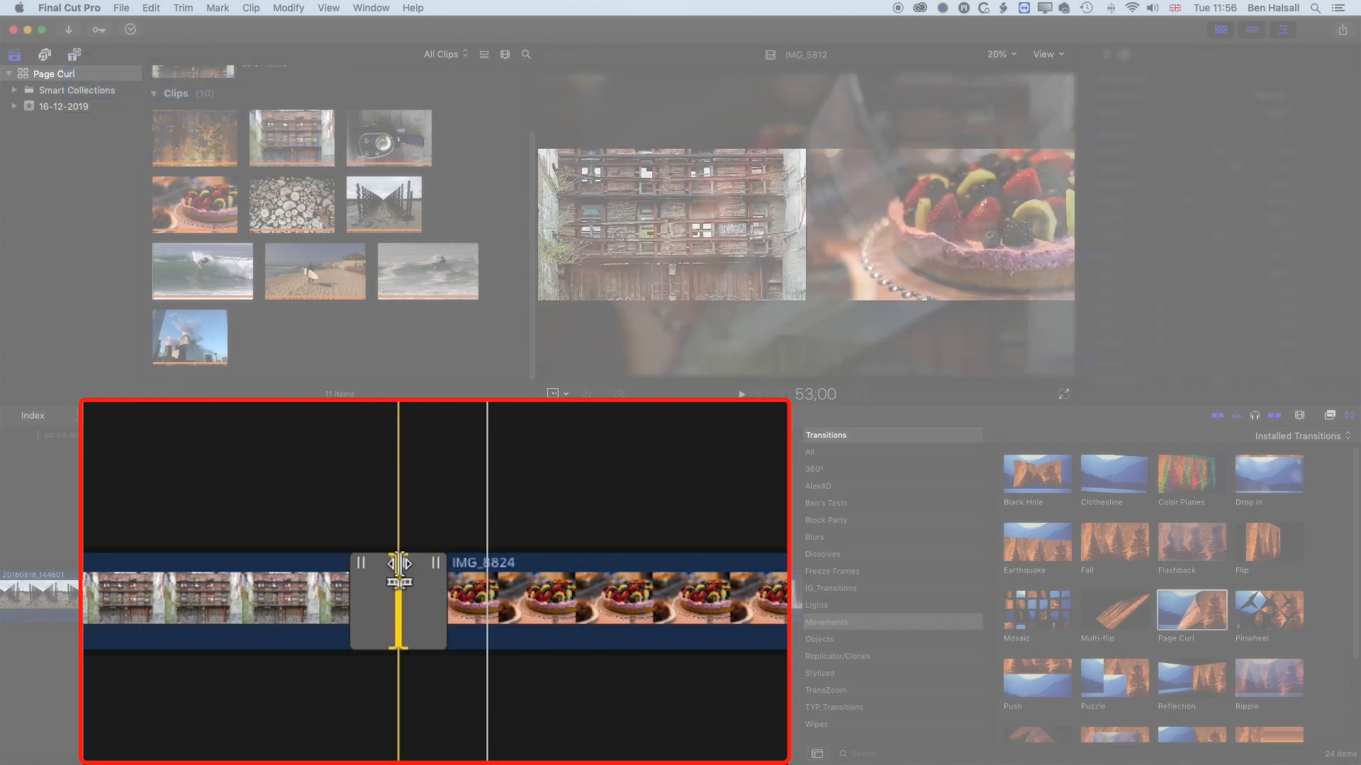
{"action": "mouse_move", "coordinate": [399, 565]}
{"action": "left_mouse_down"}
{"action": "mouse_move", "coordinate": [524, 567]}
{"action": "mouse_move", "coordinate": [241, 579]}
{"action": "mouse_move", "coordinate": [612, 581]}
{"action": "mouse_move", "coordinate": [273, 580]}
{"action": "mouse_move", "coordinate": [391, 581]}
{"action": "left_mouse_up"}
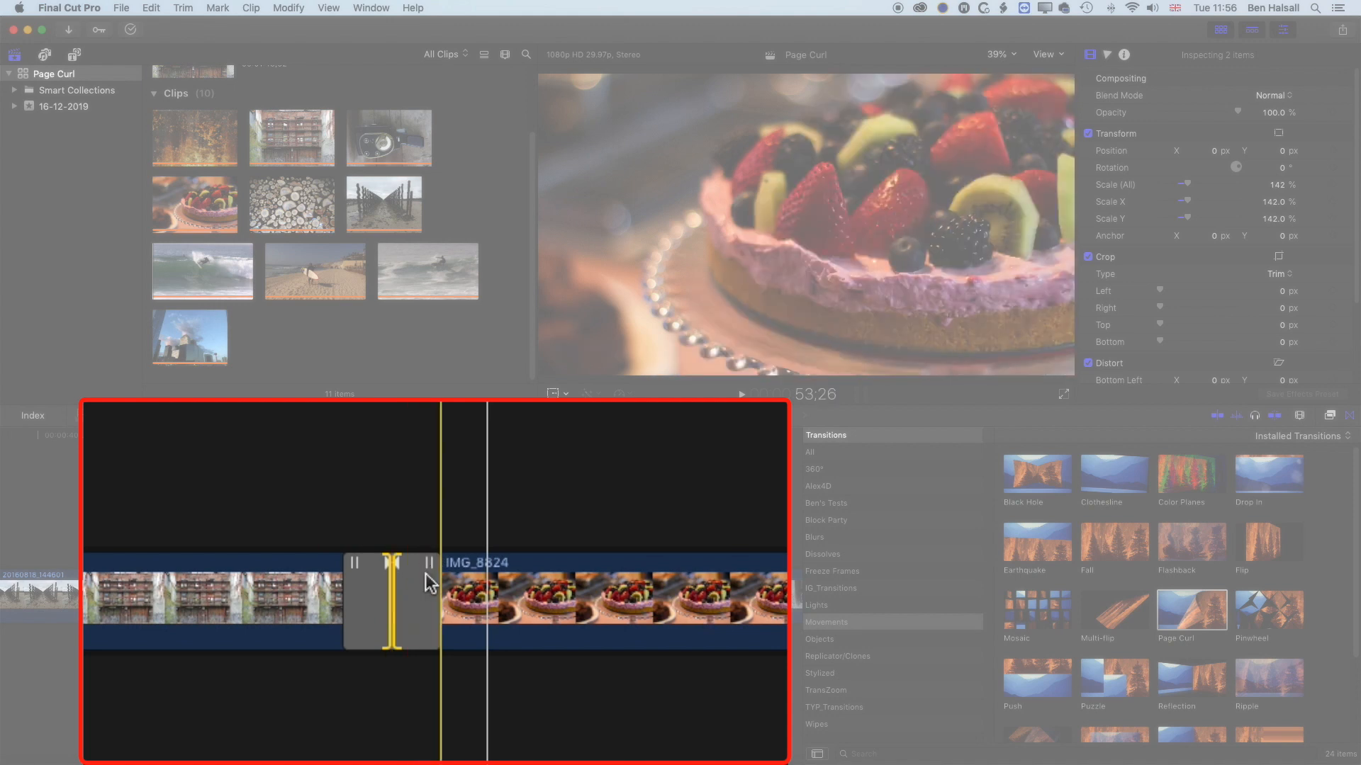
- Ripple trim the end of IMG_5812 and the start of IMG_8824 at the transition
{"action": "left_click_drag", "start_coordinate": [427, 567], "coordinate": [382, 566]}
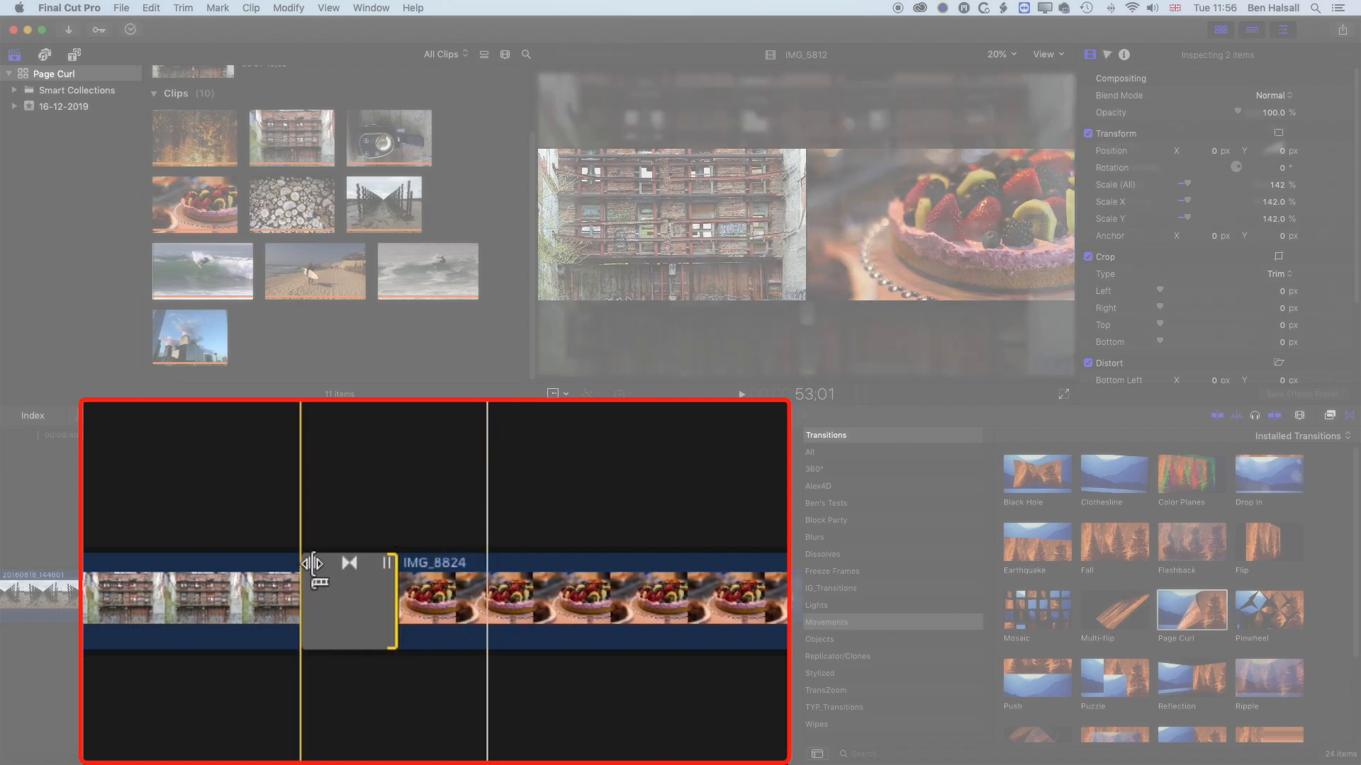
{"action": "left_click_drag", "start_coordinate": [312, 565], "coordinate": [340, 564]}
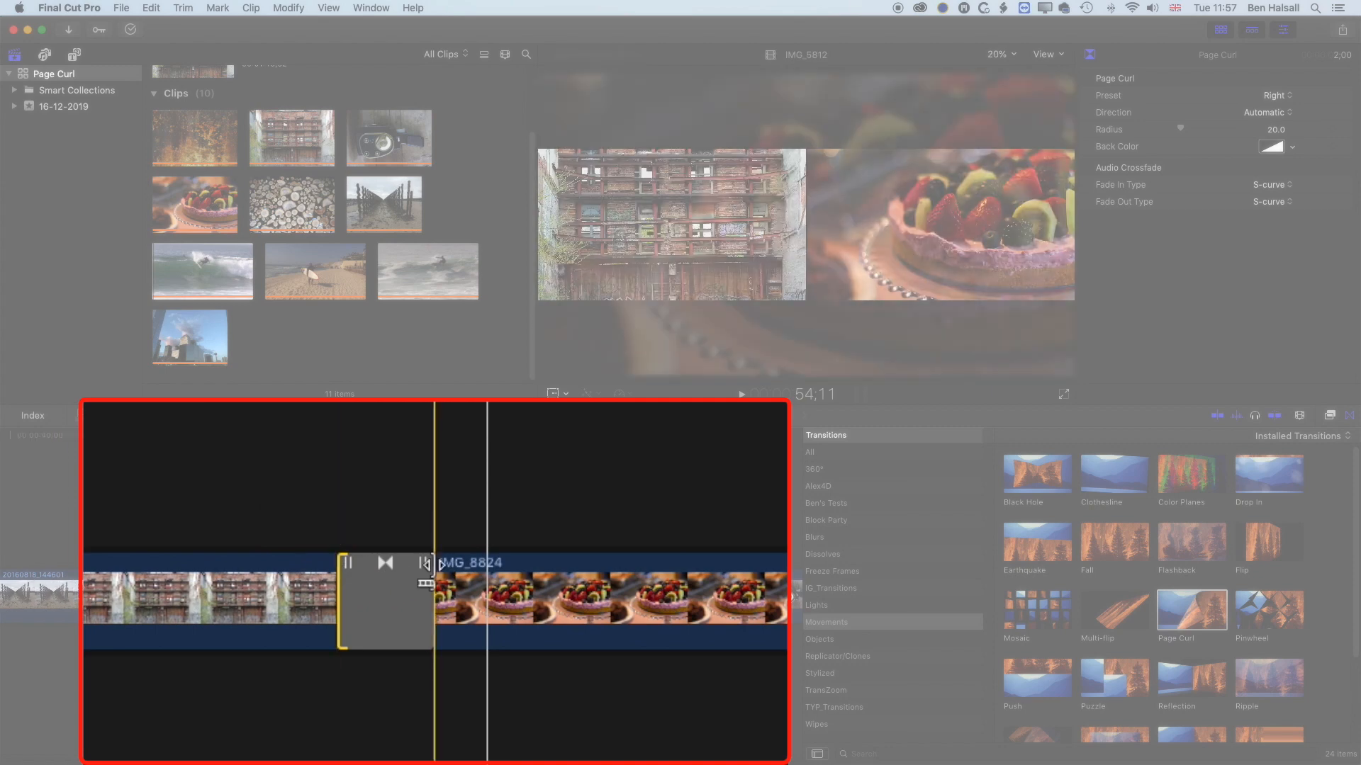
{"action": "left_click_drag", "start_coordinate": [473, 567], "coordinate": [475, 567]}
- In the Precision Editor, lengthen the Page Curl transition to about 5;19 and shift its edit point slightly earlier
{"action": "double_click", "coordinate": [436, 610]}
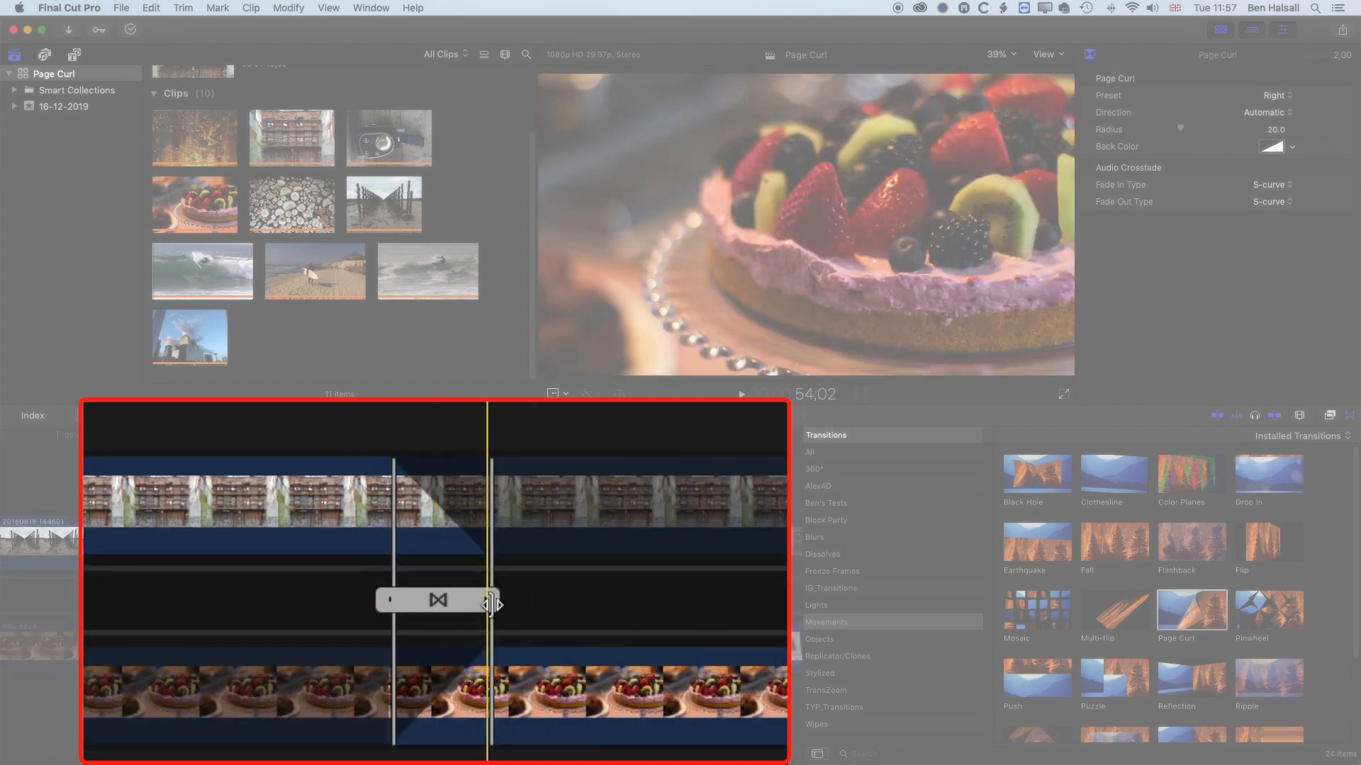
{"action": "left_click_drag", "start_coordinate": [489, 604], "coordinate": [582, 602]}
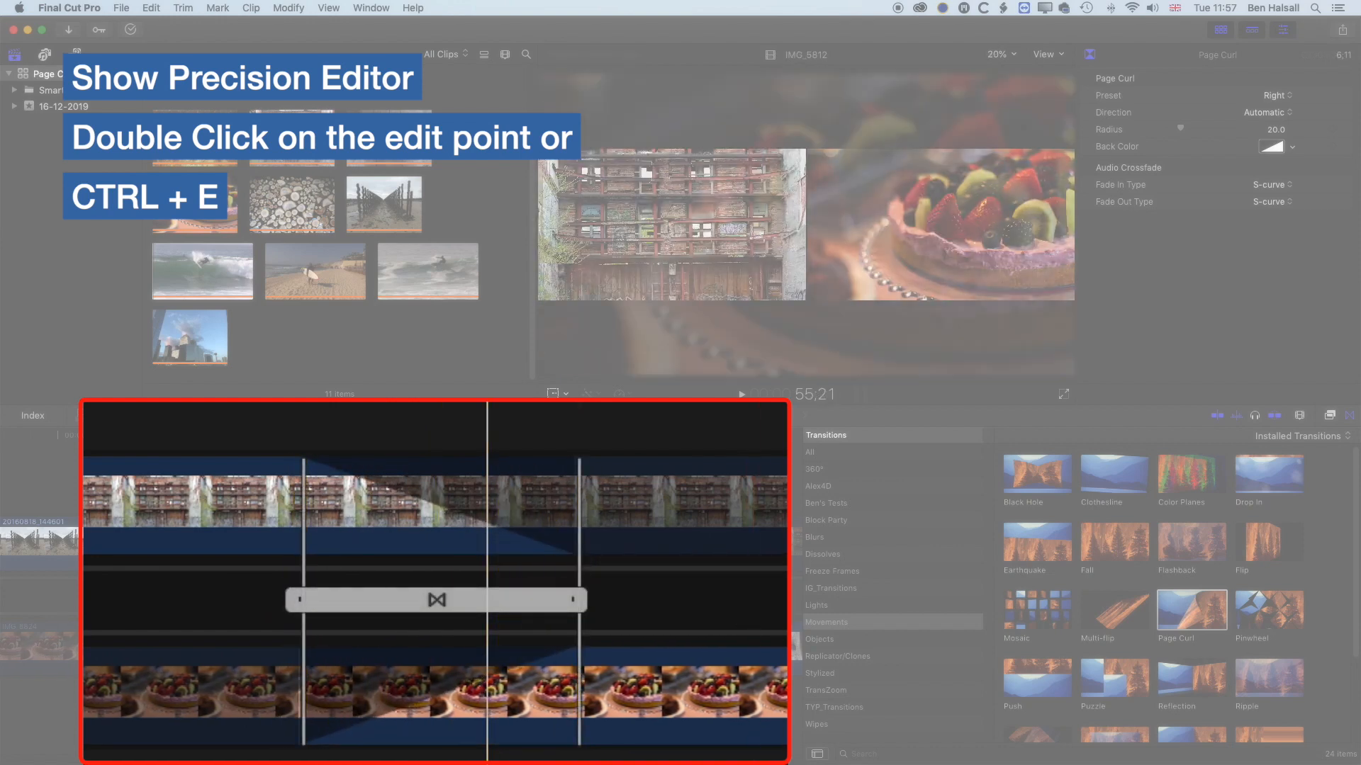
{"action": "left_click_drag", "start_coordinate": [440, 600], "coordinate": [474, 599]}
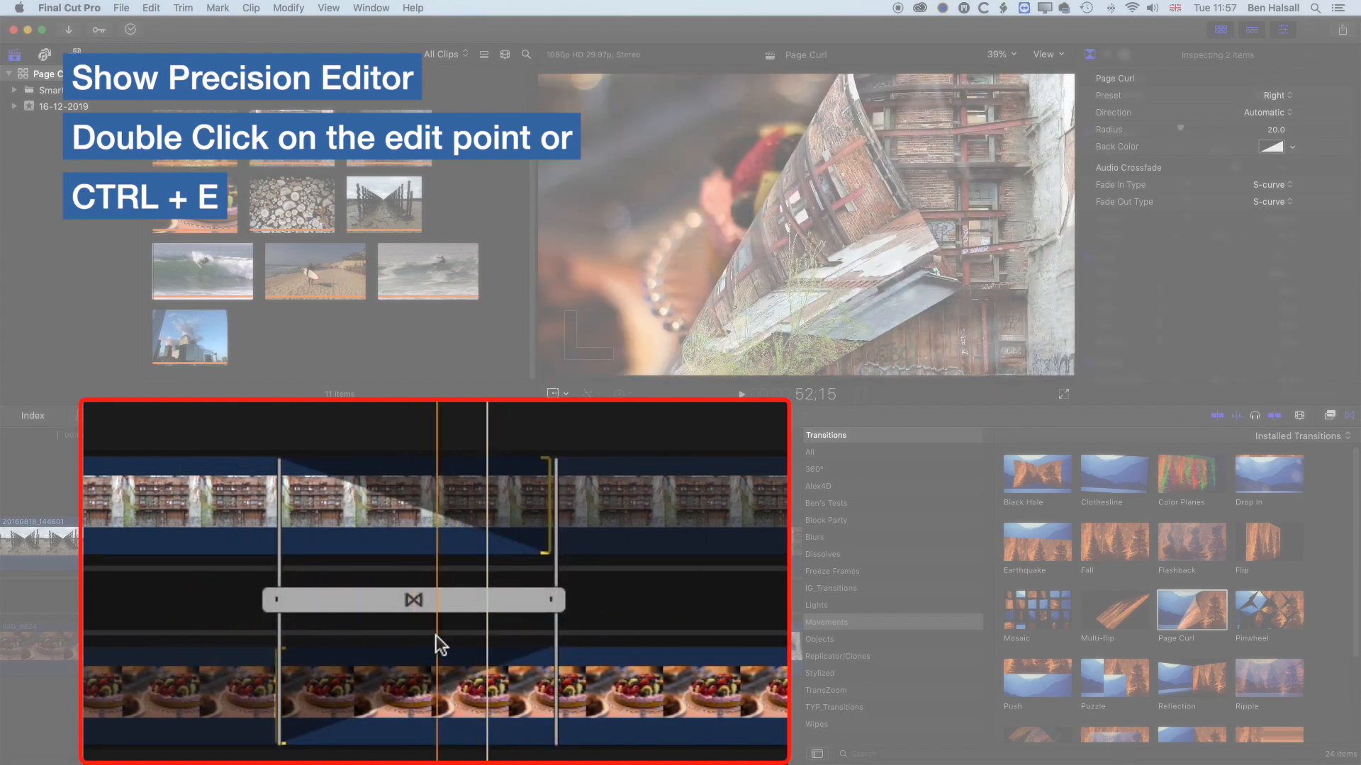
{"action": "double_click", "coordinate": [394, 601]}
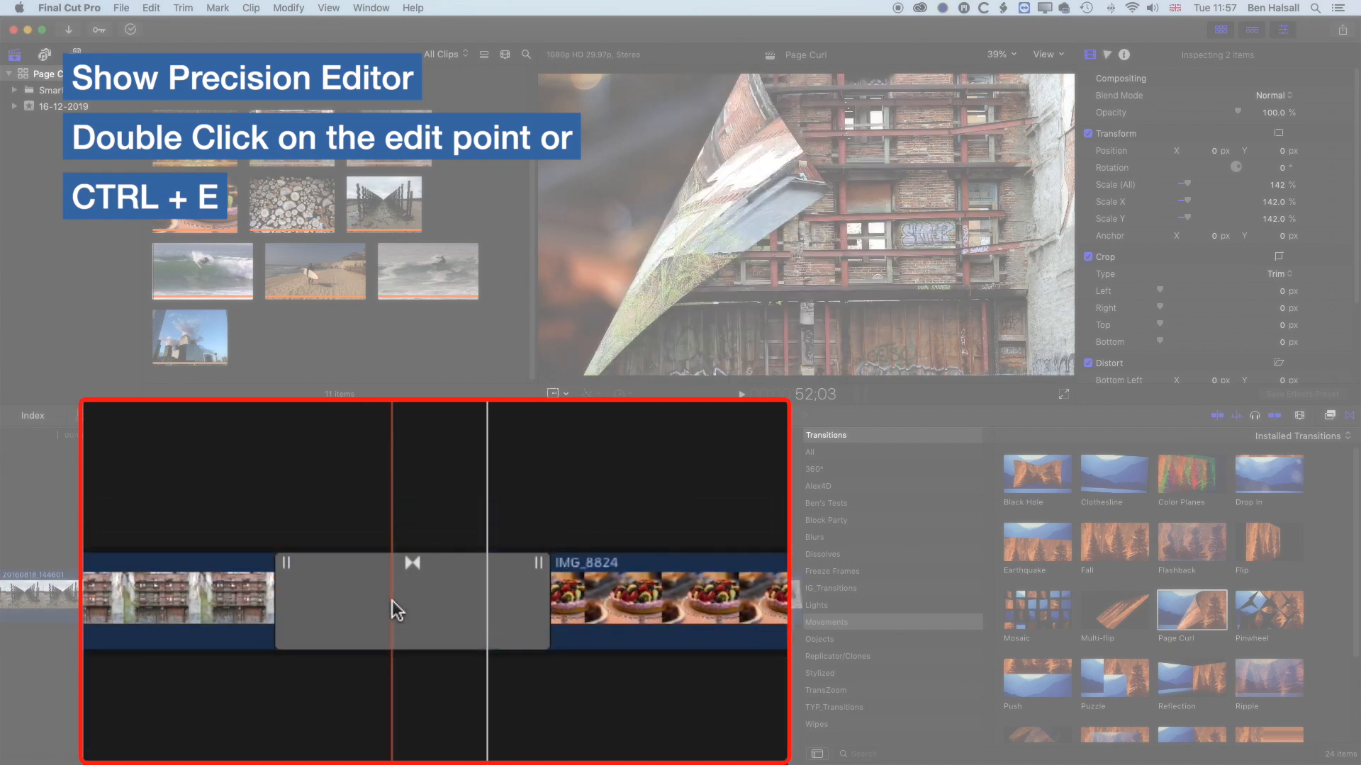
- Select the Page Curl transition with the Select tool and position the playhead near its middle
{"action": "left_click", "coordinate": [375, 595]}
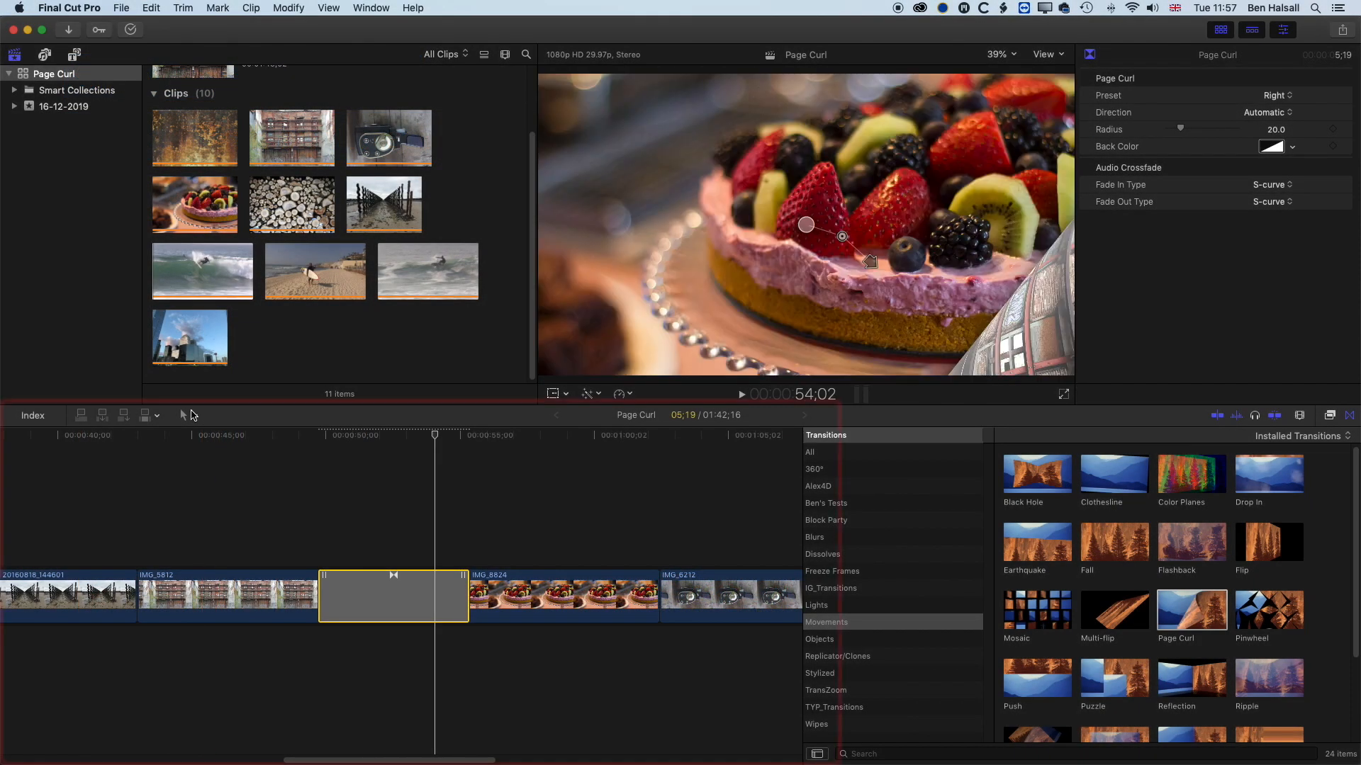
{"action": "left_click", "coordinate": [188, 415]}
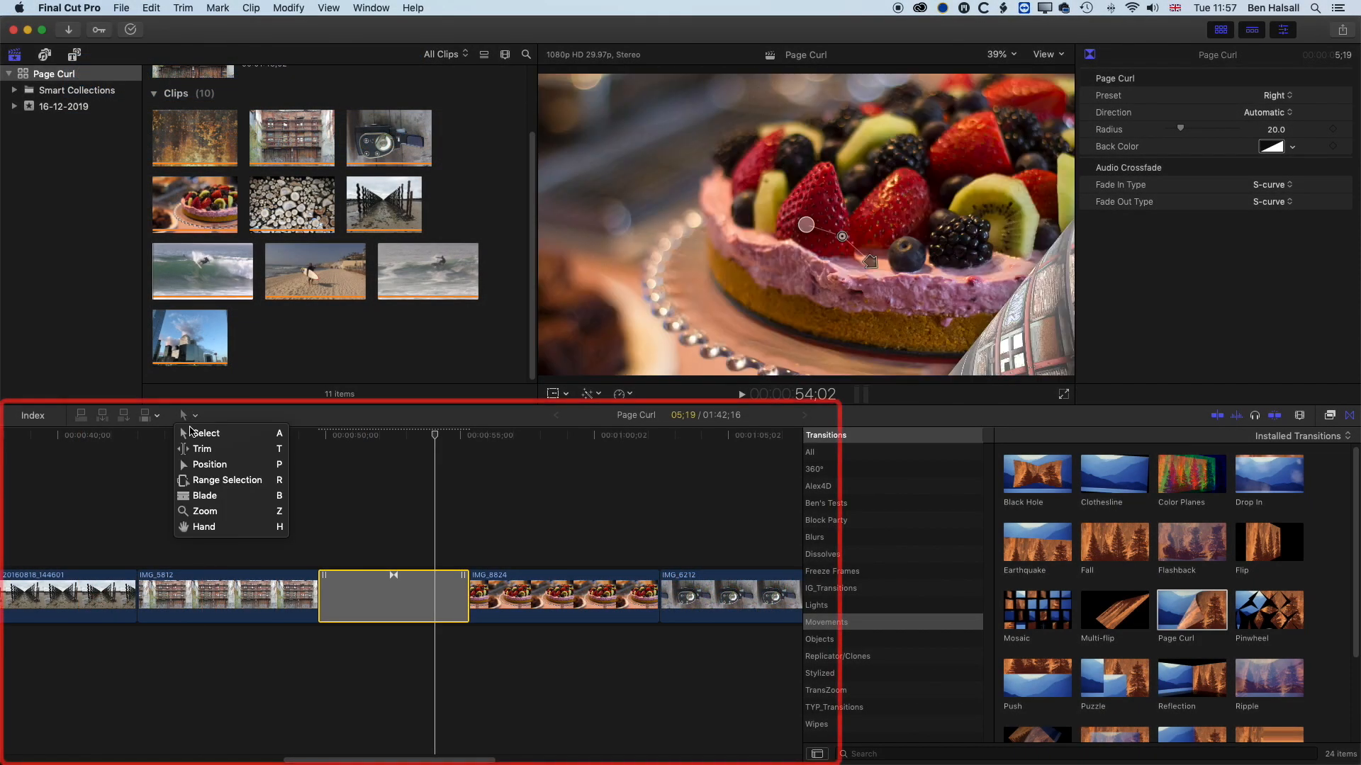
{"action": "left_click", "coordinate": [236, 440]}
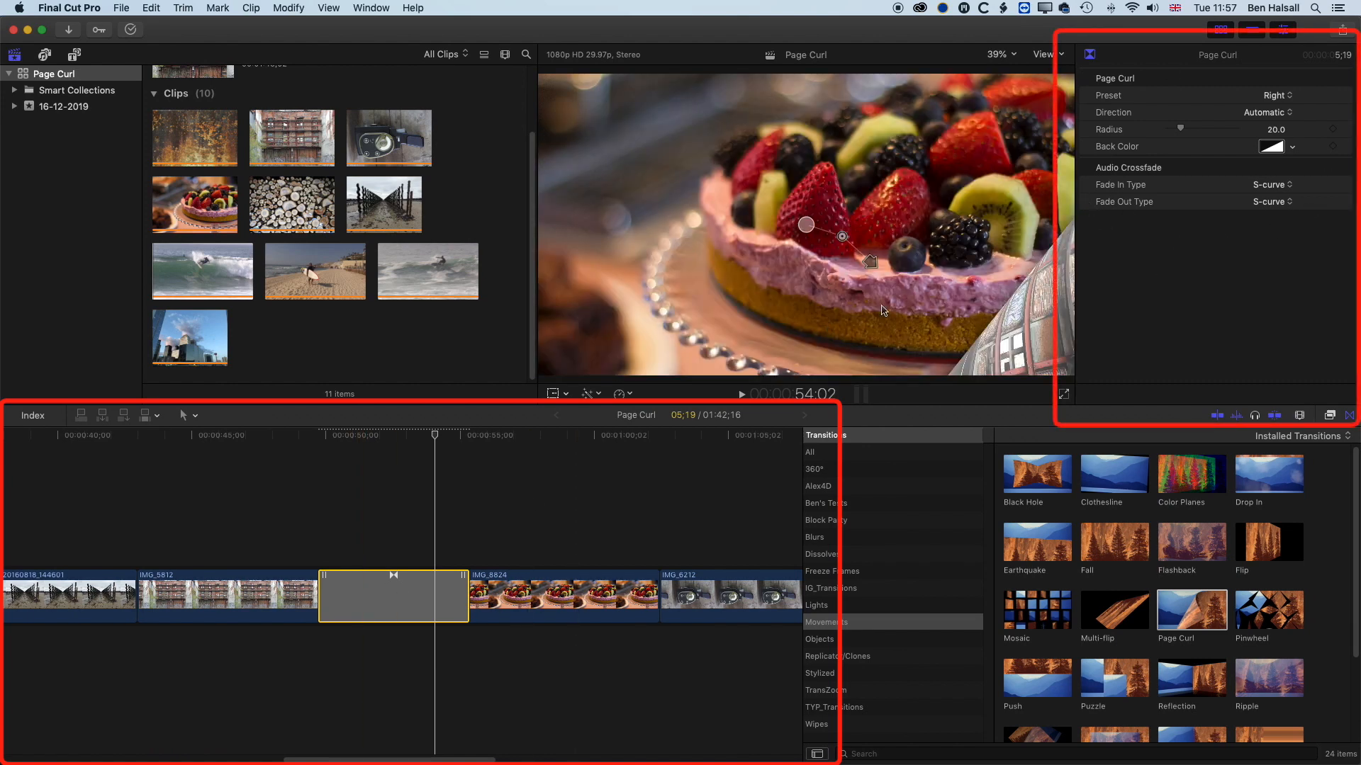
{"action": "left_click_drag", "start_coordinate": [436, 435], "coordinate": [397, 441]}
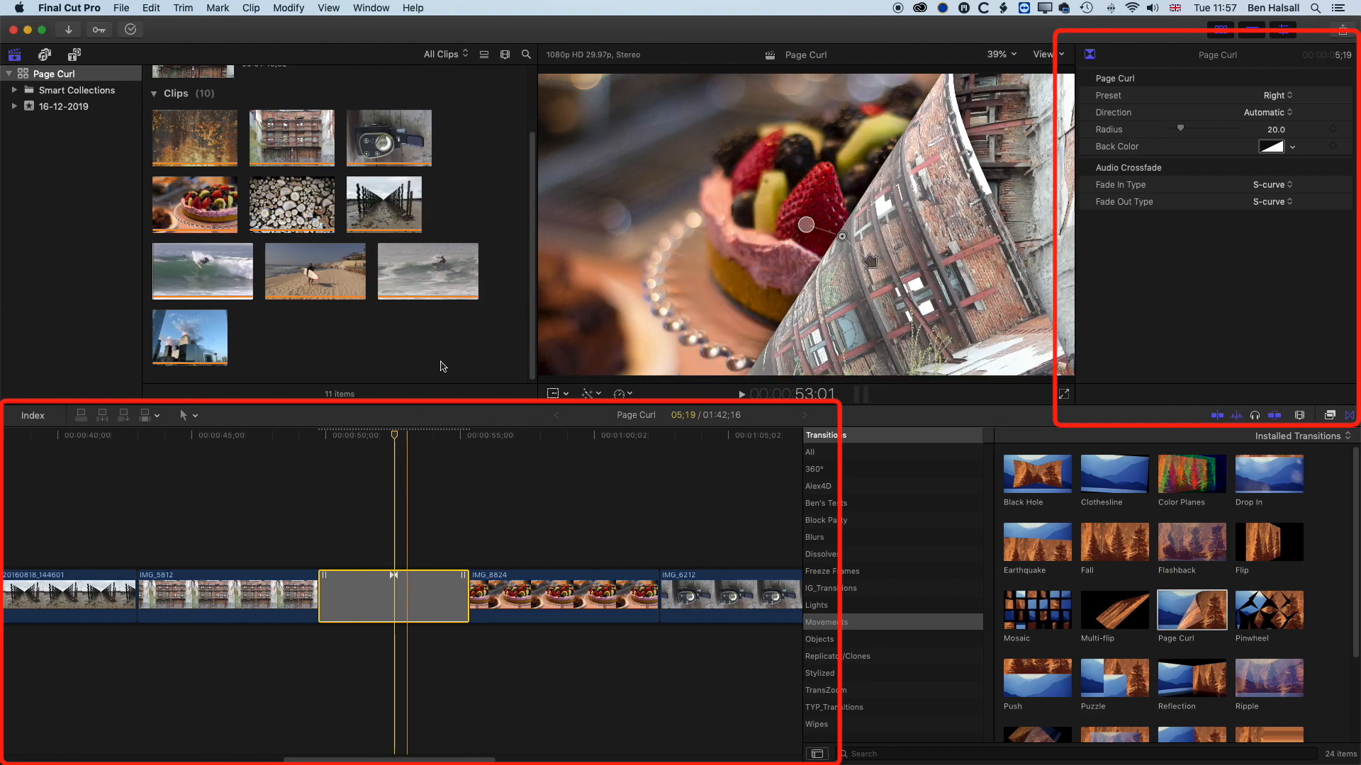
- Reselect the Page Curl transition and check the workspace display options for the Inspector
{"action": "left_click", "coordinate": [344, 162]}
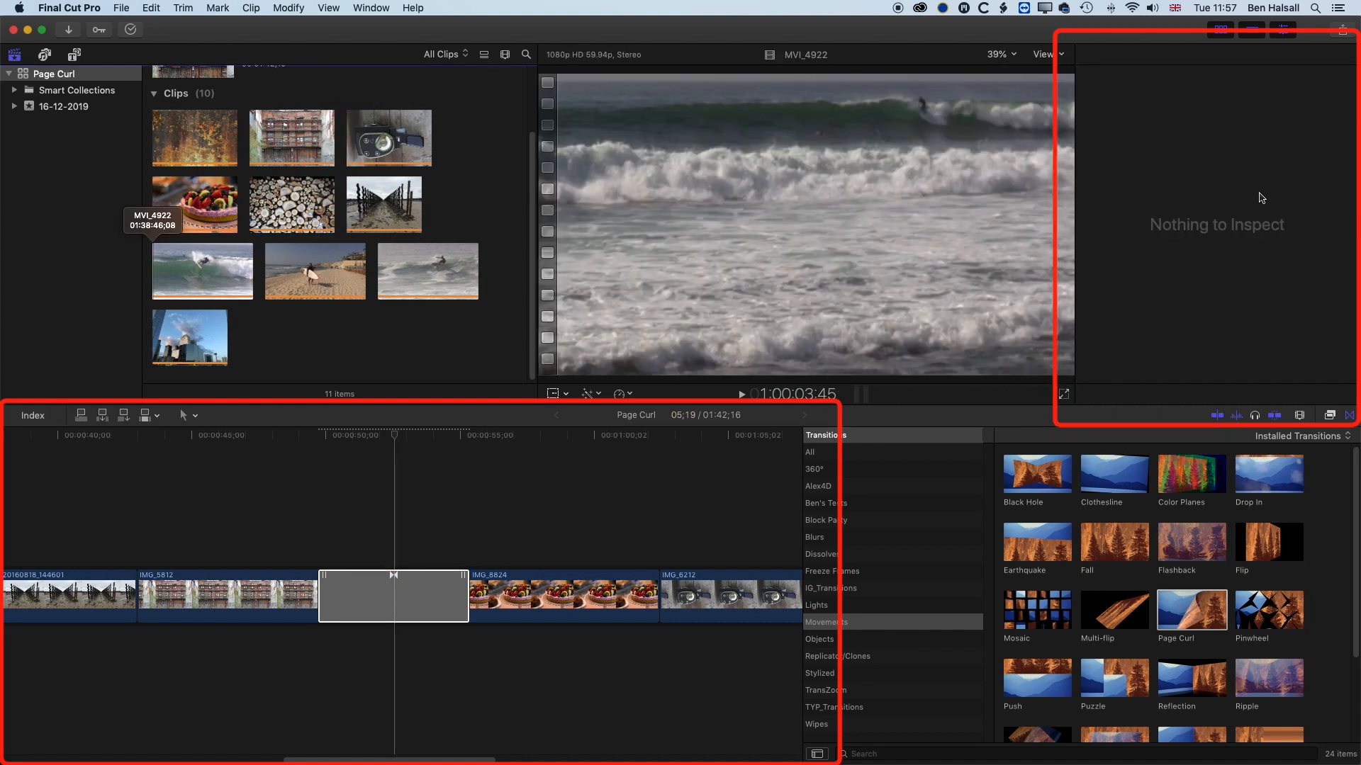
{"action": "left_click", "coordinate": [438, 595]}
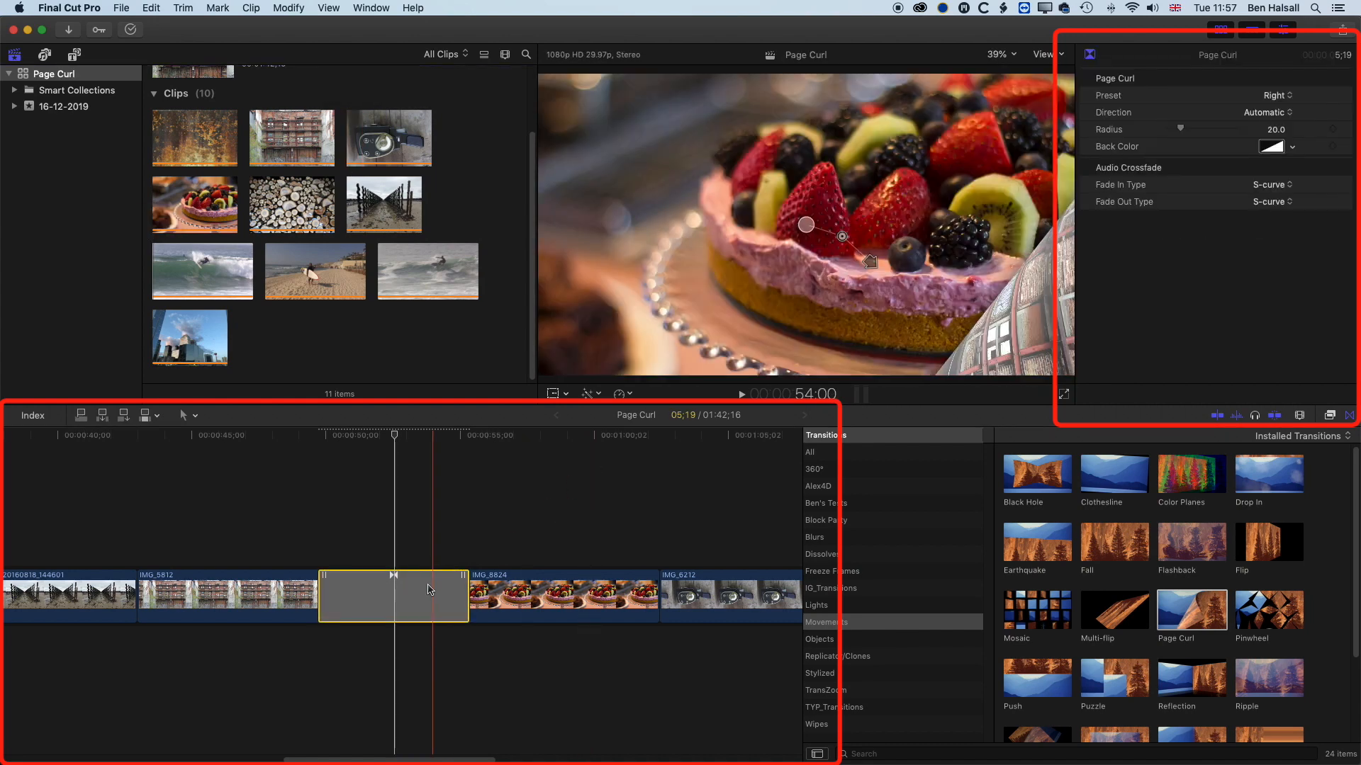
{"action": "left_click", "coordinate": [377, 7]}
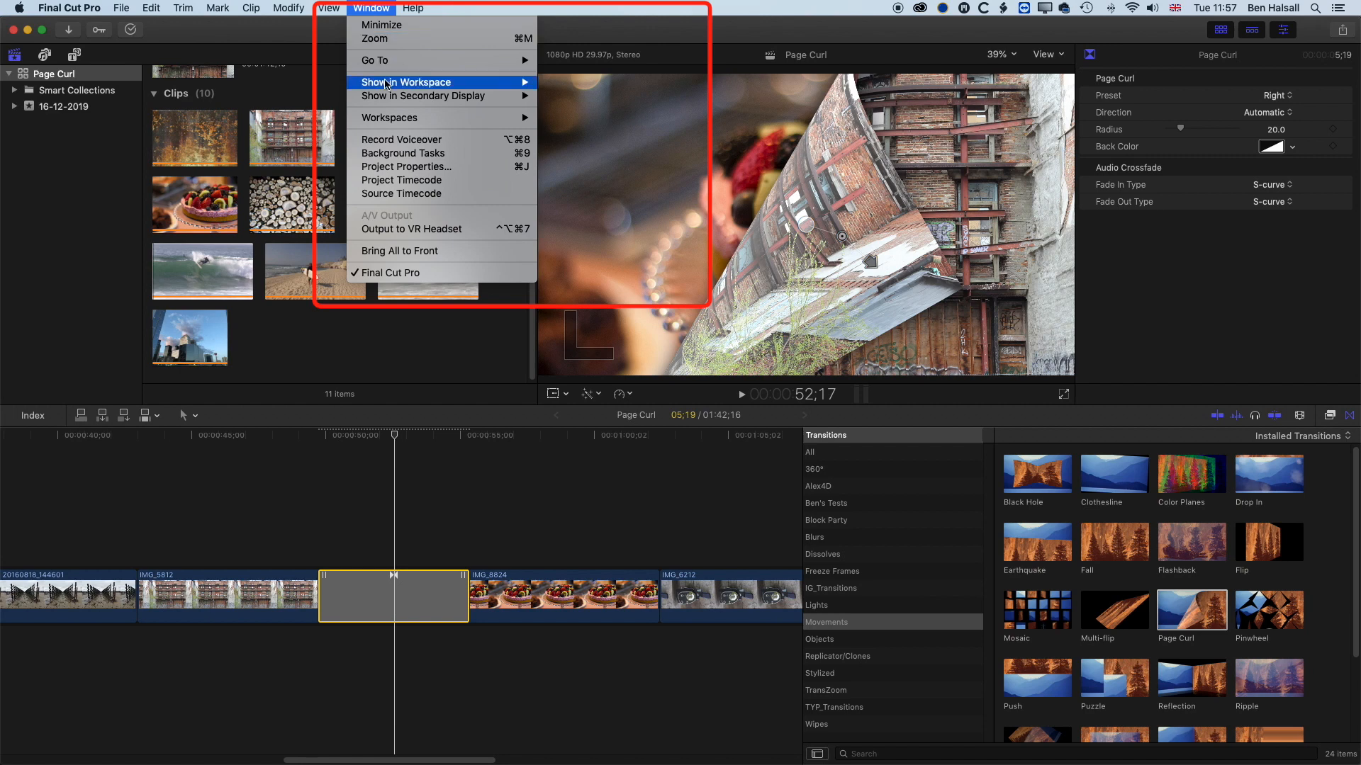
{"action": "mouse_move", "coordinate": [391, 83]}
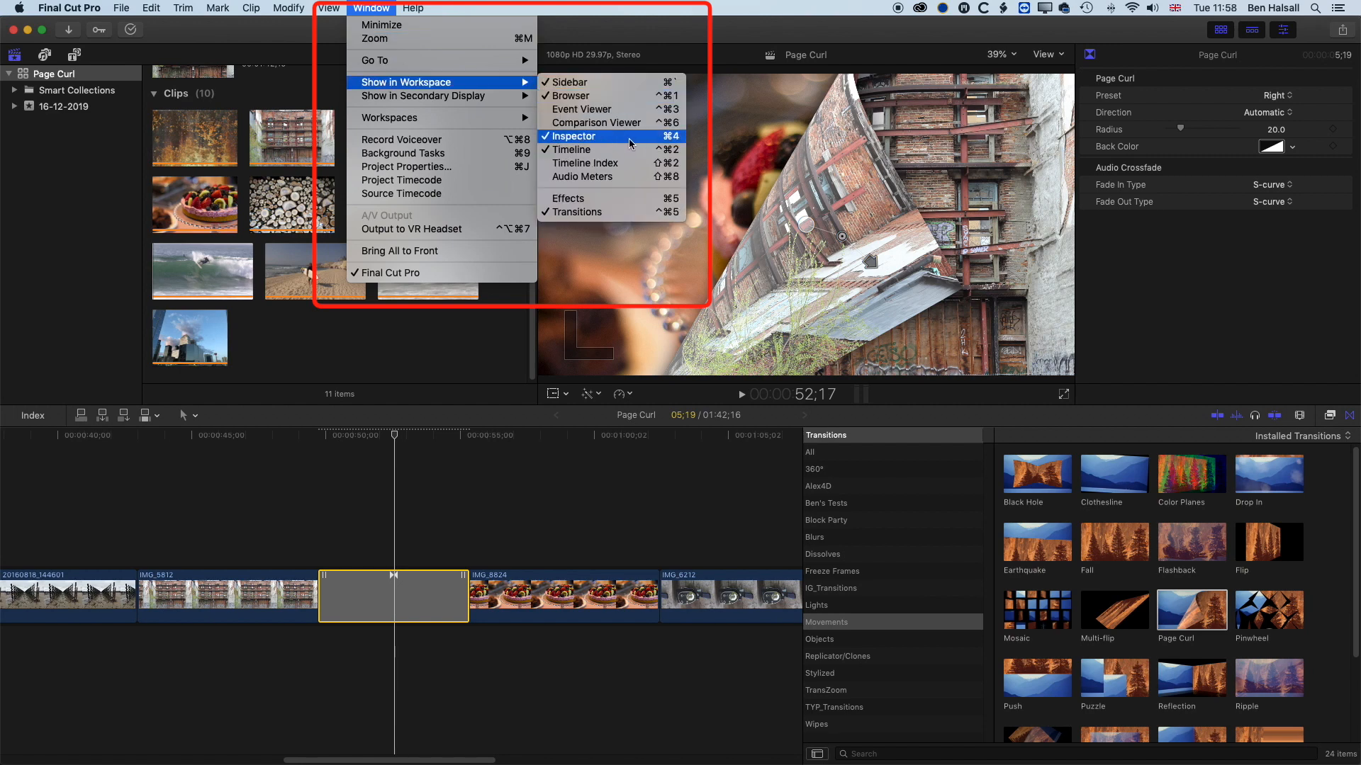
{"action": "left_click", "coordinate": [606, 37]}
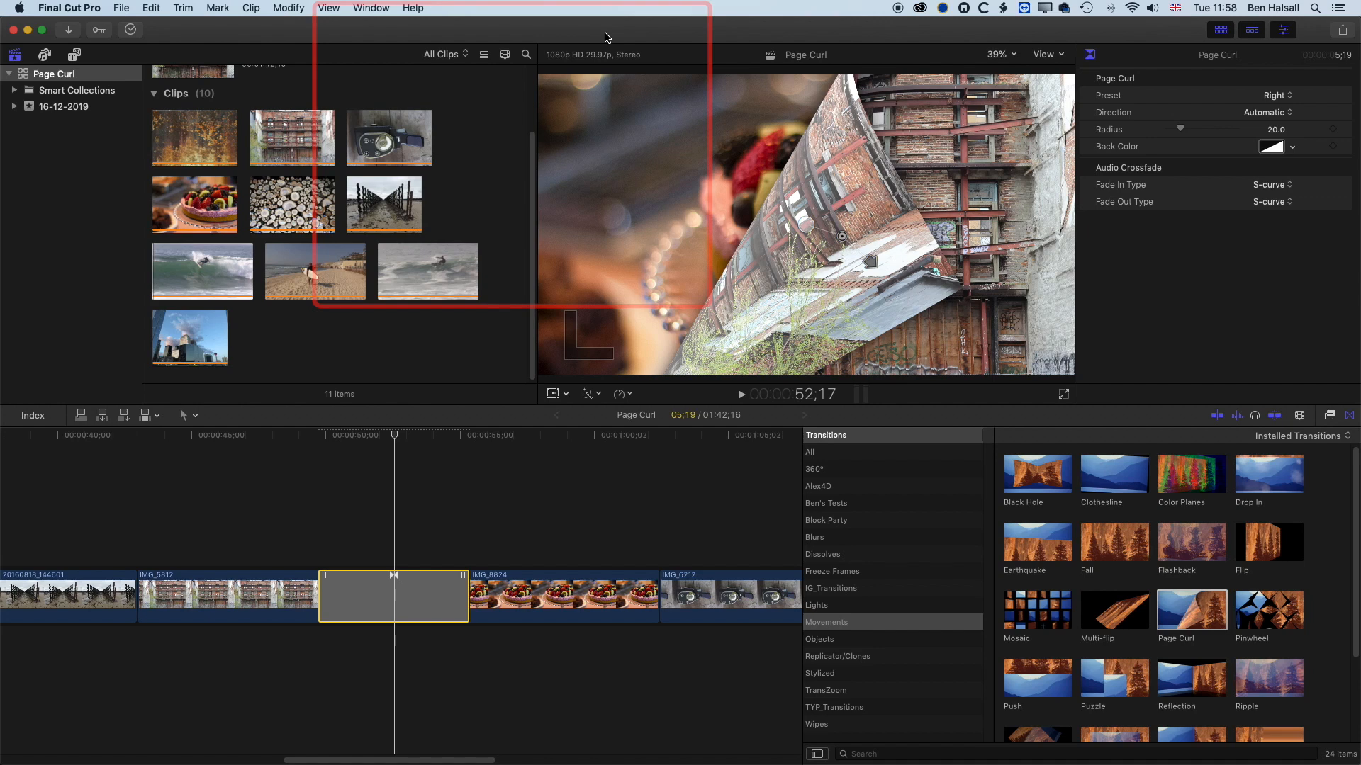
- Set the Page Curl transition's Preset to Left
{"action": "left_click", "coordinate": [1272, 106]}
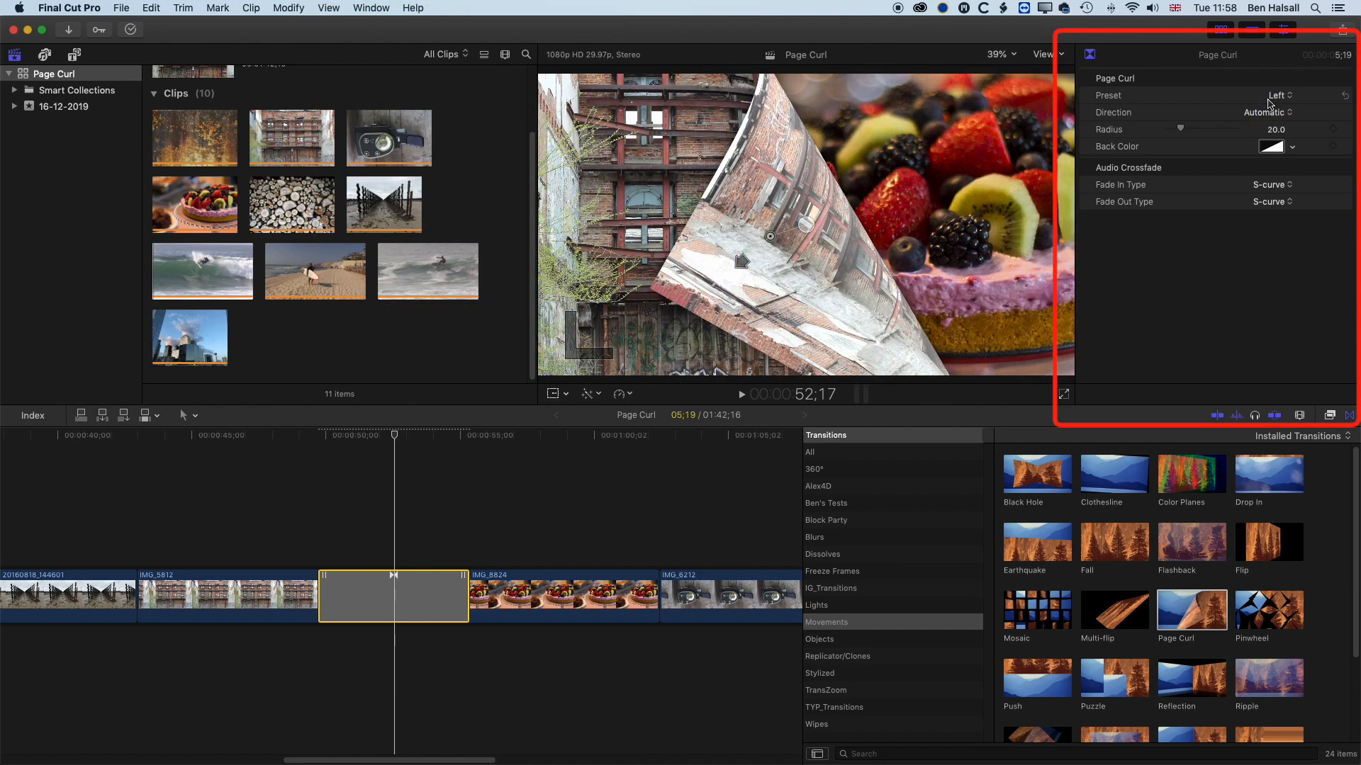
{"action": "key", "text": "super+z"}
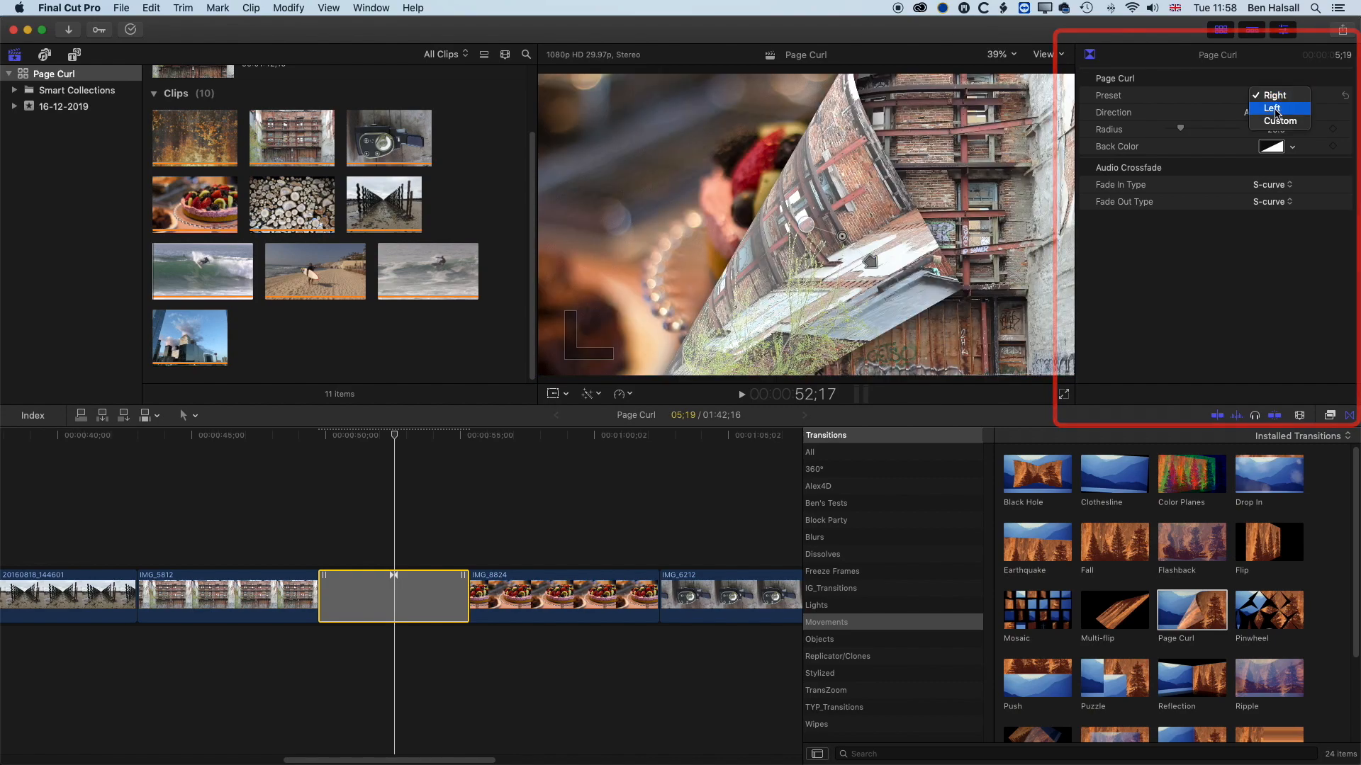
{"action": "left_click", "coordinate": [1274, 109]}
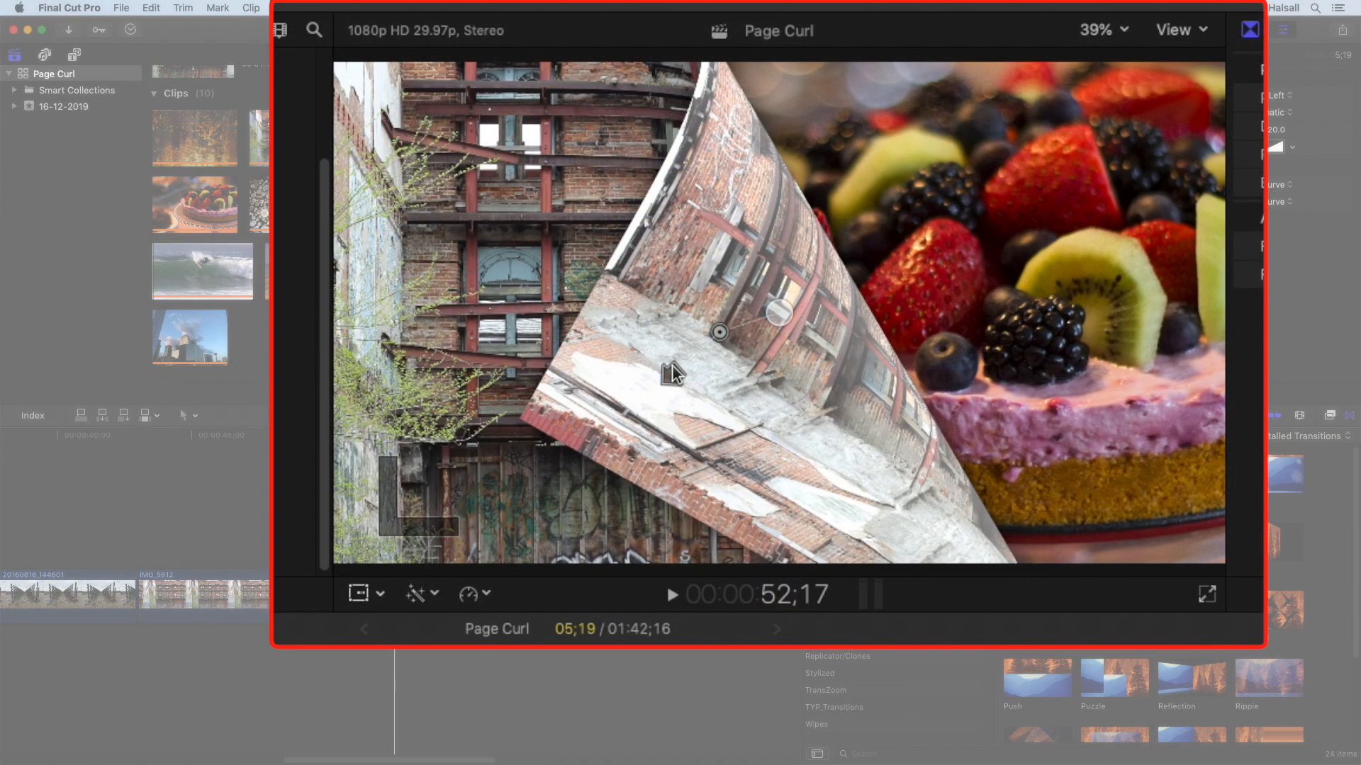
- Customise the curl's angle and direction by repositioning the transition's on-screen handles in the viewer
{"action": "left_click_drag", "start_coordinate": [672, 374], "coordinate": [668, 255]}
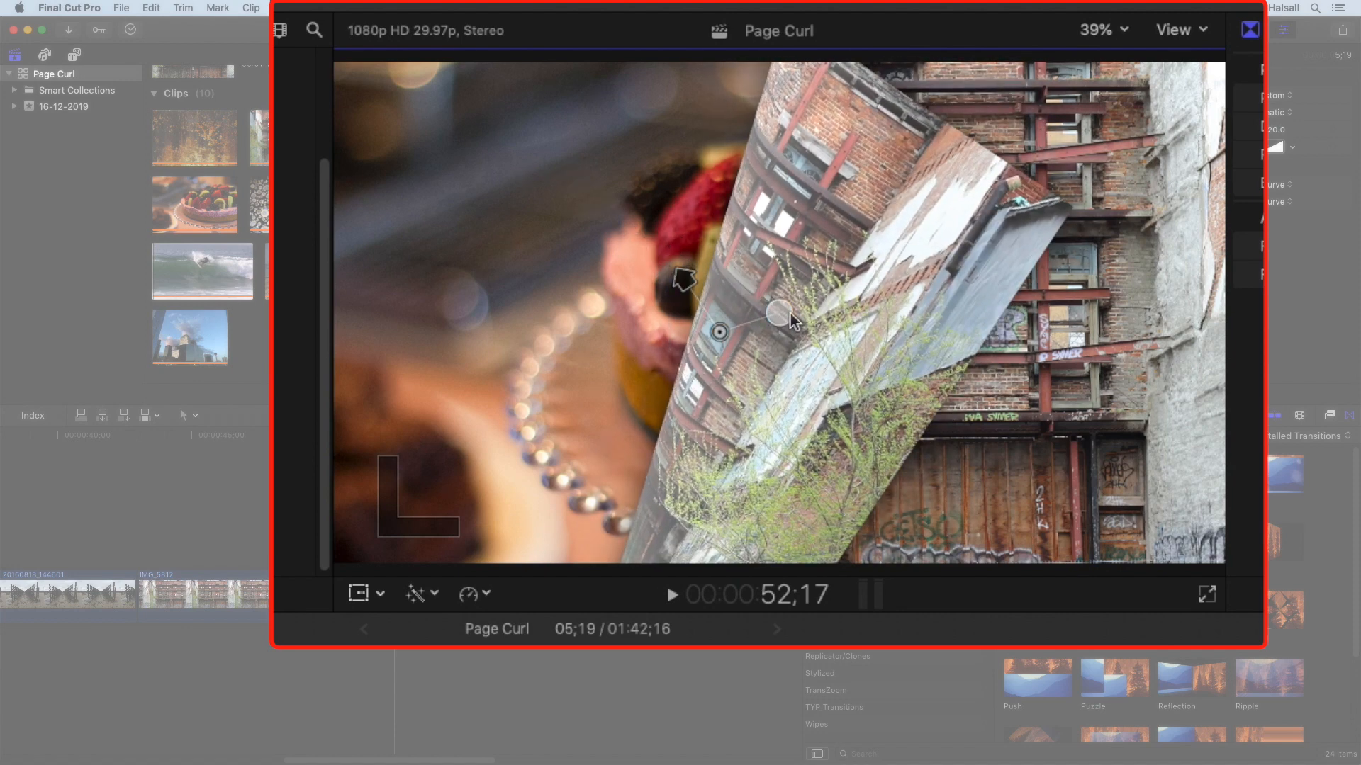
{"action": "mouse_move", "coordinate": [719, 334]}
{"action": "left_mouse_down"}
{"action": "mouse_move", "coordinate": [716, 321]}
{"action": "mouse_move", "coordinate": [736, 362]}
{"action": "mouse_move", "coordinate": [717, 329]}
{"action": "mouse_move", "coordinate": [720, 286]}
{"action": "mouse_move", "coordinate": [716, 315]}
{"action": "left_mouse_up"}
{"action": "left_click_drag", "start_coordinate": [694, 254], "coordinate": [657, 290]}
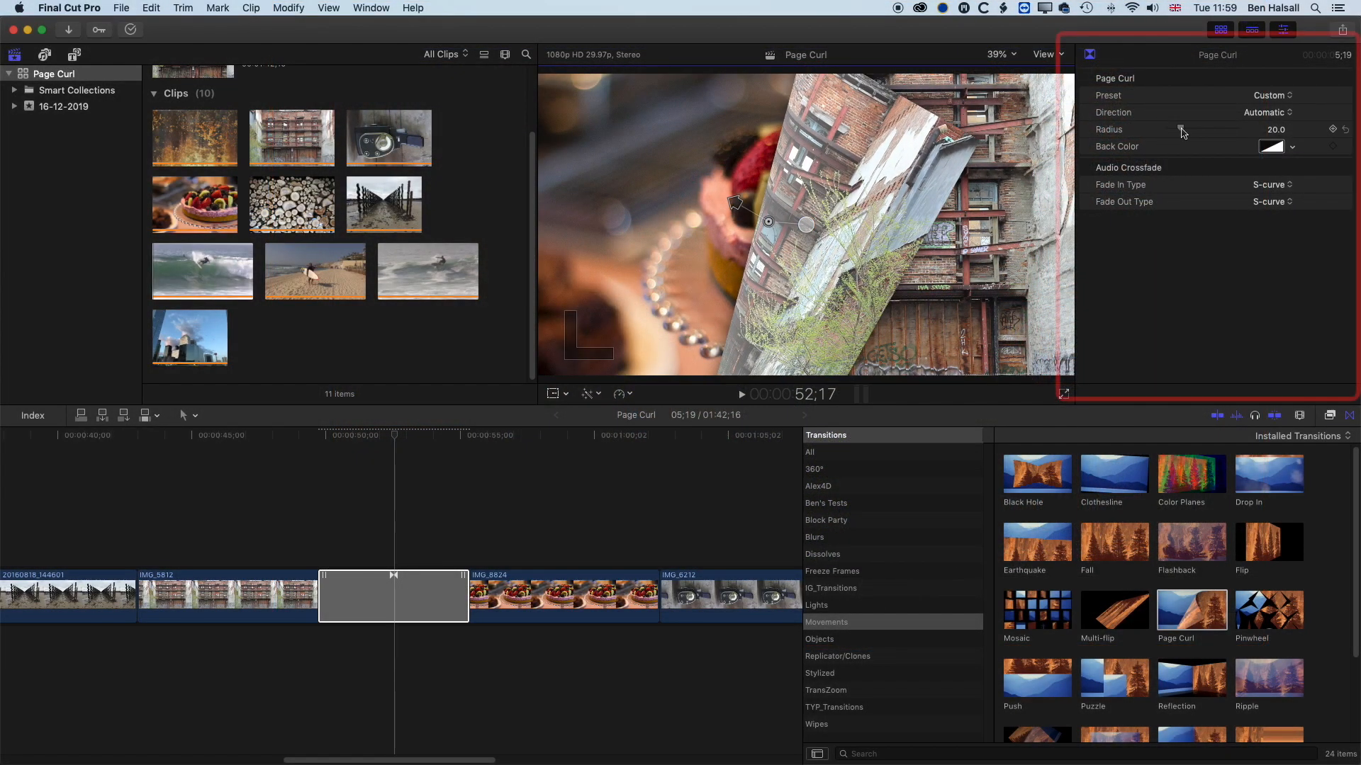
- Raise the Page Curl Radius to 49 and inspect an earlier frame of the transition at 51;22
{"action": "left_click_drag", "start_coordinate": [1180, 131], "coordinate": [1187, 132]}
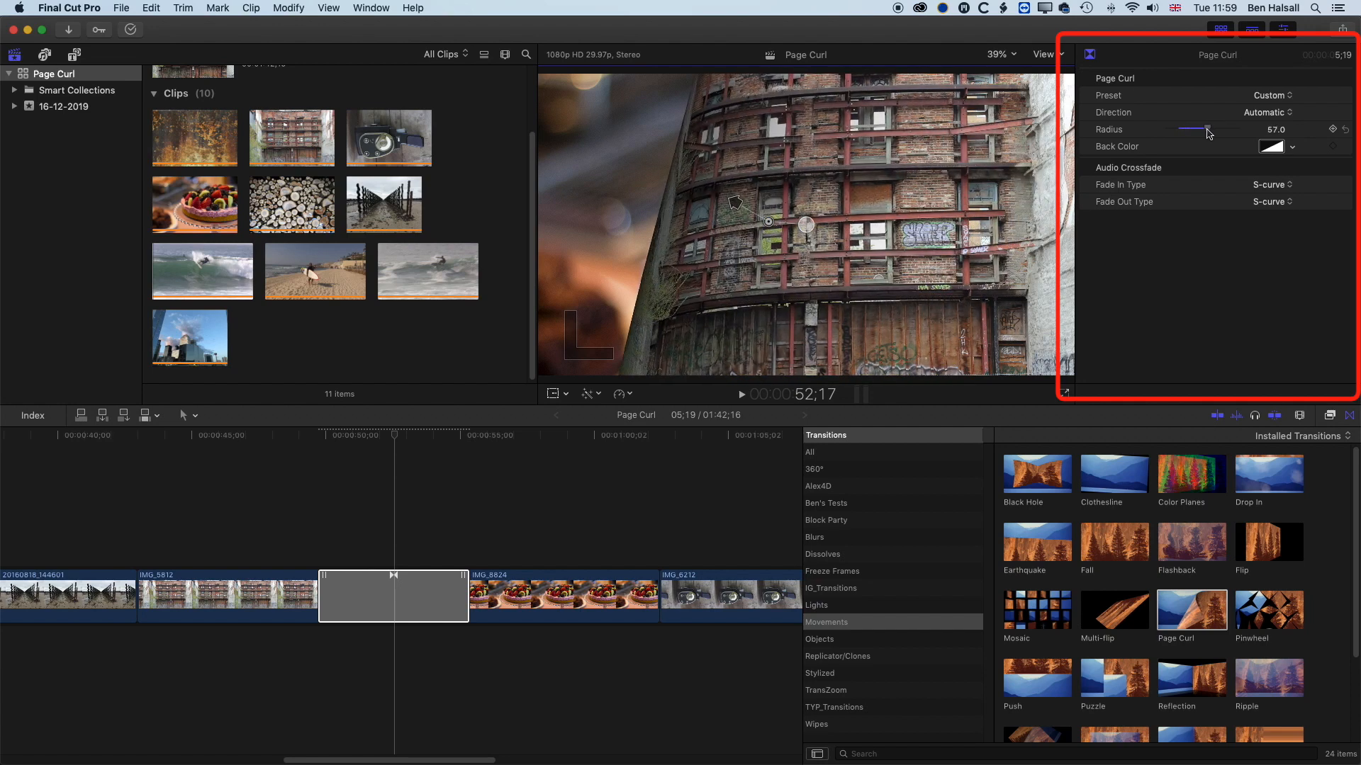
{"action": "left_click_drag", "start_coordinate": [1208, 133], "coordinate": [1202, 133]}
{"action": "mouse_move", "coordinate": [396, 439]}
{"action": "left_mouse_down"}
{"action": "mouse_move", "coordinate": [350, 440]}
{"action": "mouse_move", "coordinate": [450, 445]}
{"action": "mouse_move", "coordinate": [374, 445]}
{"action": "left_mouse_up"}
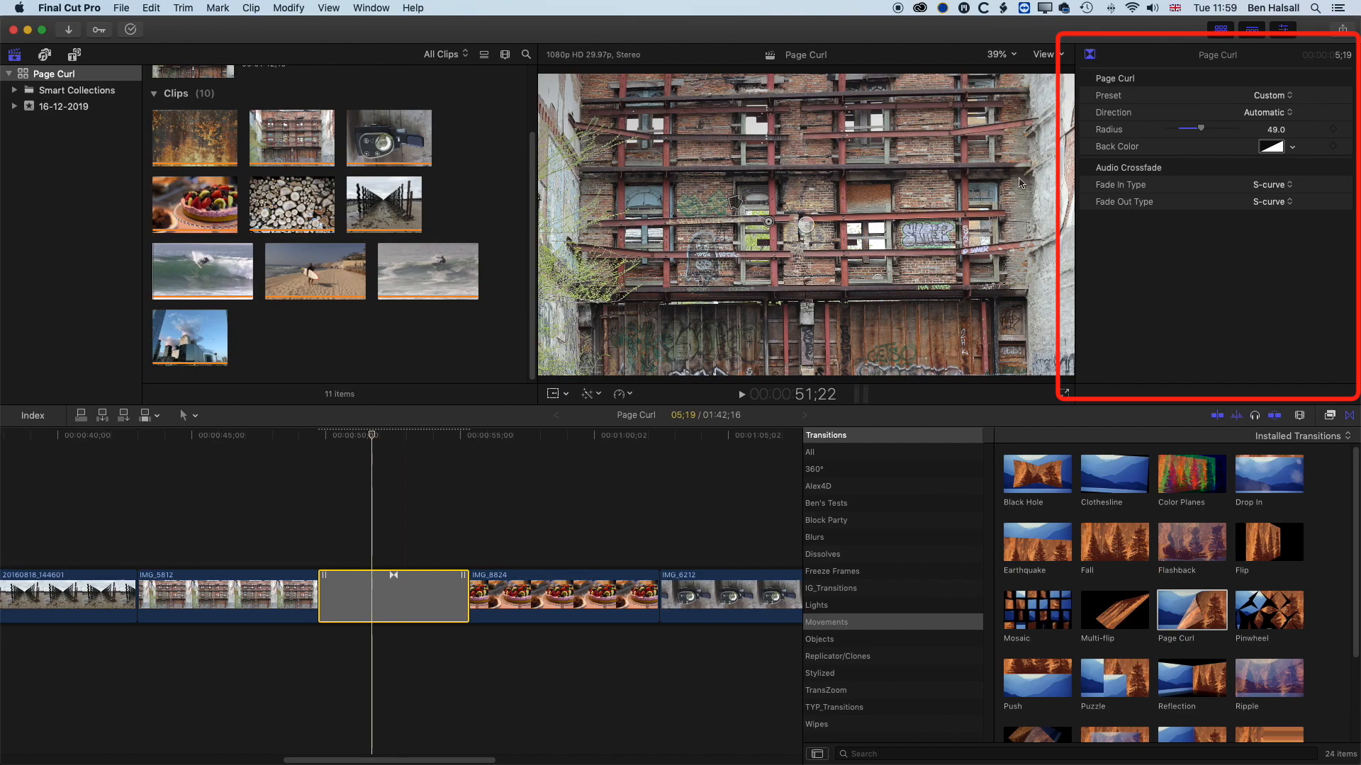
- Set the Page Curl Radius to 2 and play the transition through from near its start
{"action": "left_click_drag", "start_coordinate": [1192, 133], "coordinate": [1169, 132]}
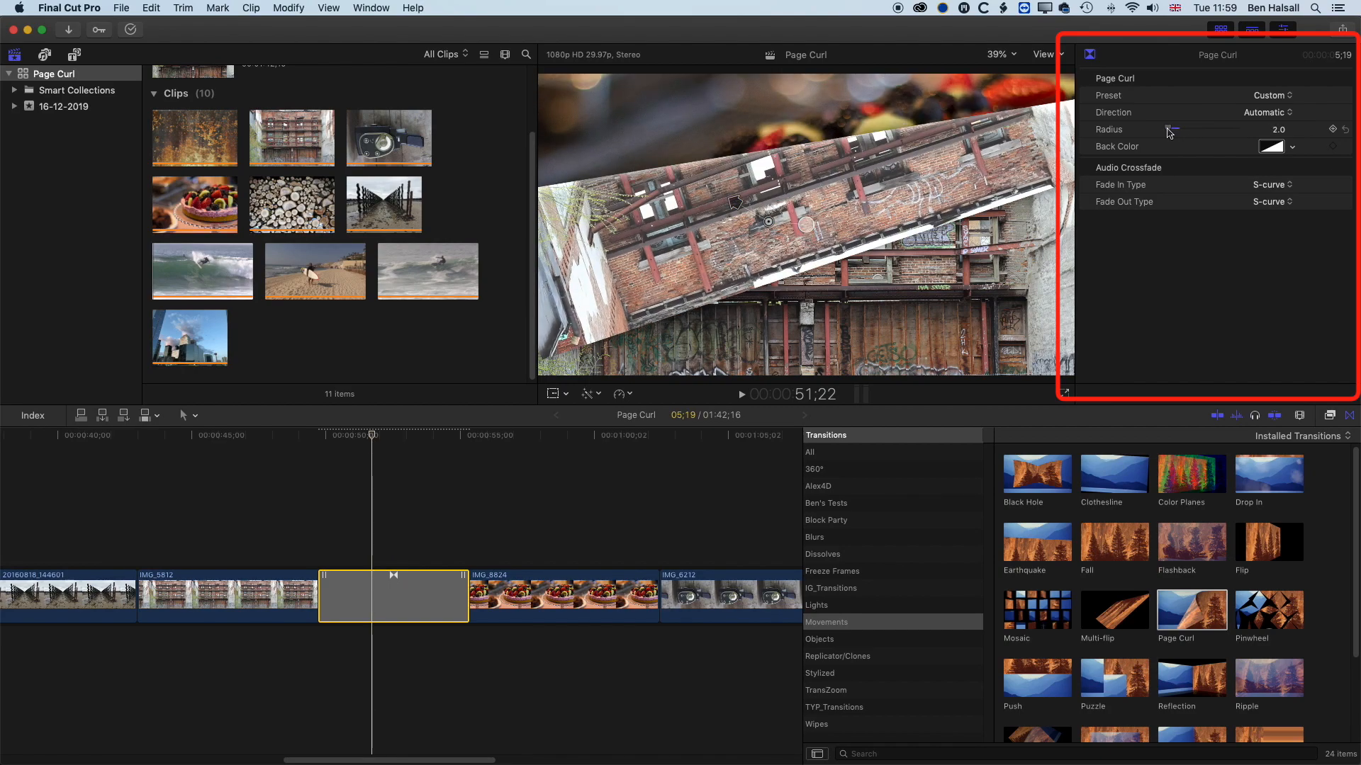
{"action": "mouse_move", "coordinate": [373, 441]}
{"action": "left_mouse_down"}
{"action": "mouse_move", "coordinate": [389, 441]}
{"action": "mouse_move", "coordinate": [344, 441]}
{"action": "mouse_move", "coordinate": [447, 440]}
{"action": "mouse_move", "coordinate": [349, 441]}
{"action": "left_mouse_up"}
{"action": "key", "text": "space"}
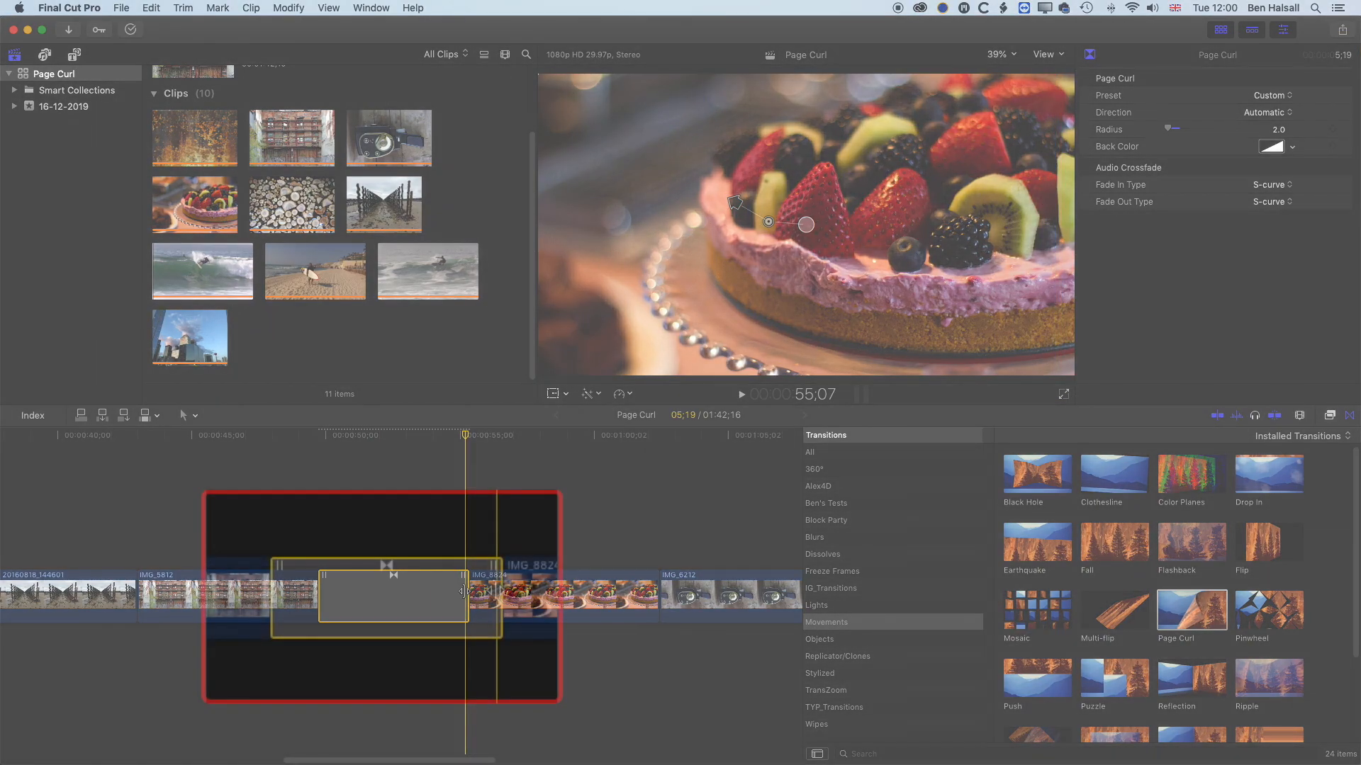
- Shorten the Page Curl transition to a duration of 2;16, playing it back to judge the curl's speed
{"action": "left_click_drag", "start_coordinate": [461, 585], "coordinate": [442, 585]}
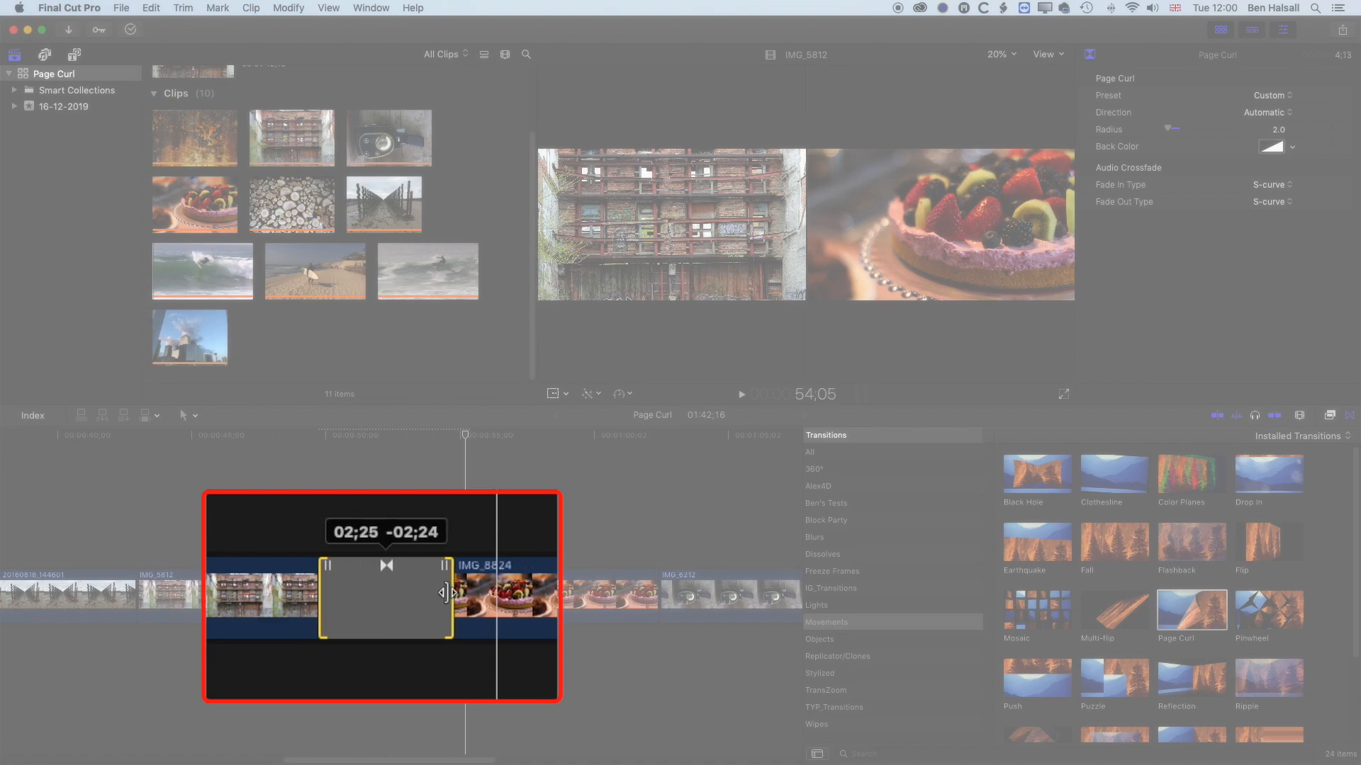
{"action": "left_click_drag", "start_coordinate": [449, 593], "coordinate": [448, 593]}
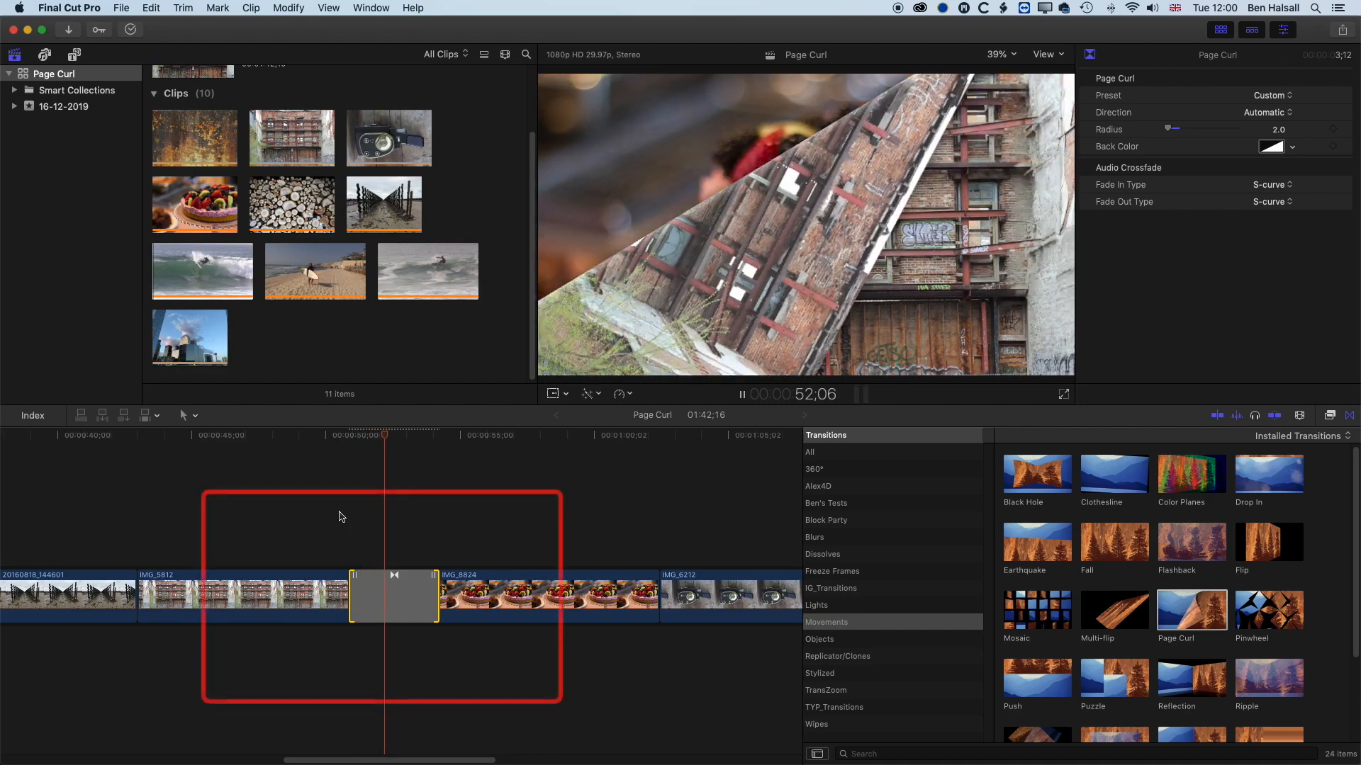
{"action": "key", "text": "space"}
{"action": "left_click_drag", "start_coordinate": [429, 587], "coordinate": [427, 588]}
{"action": "key", "text": "slash"}
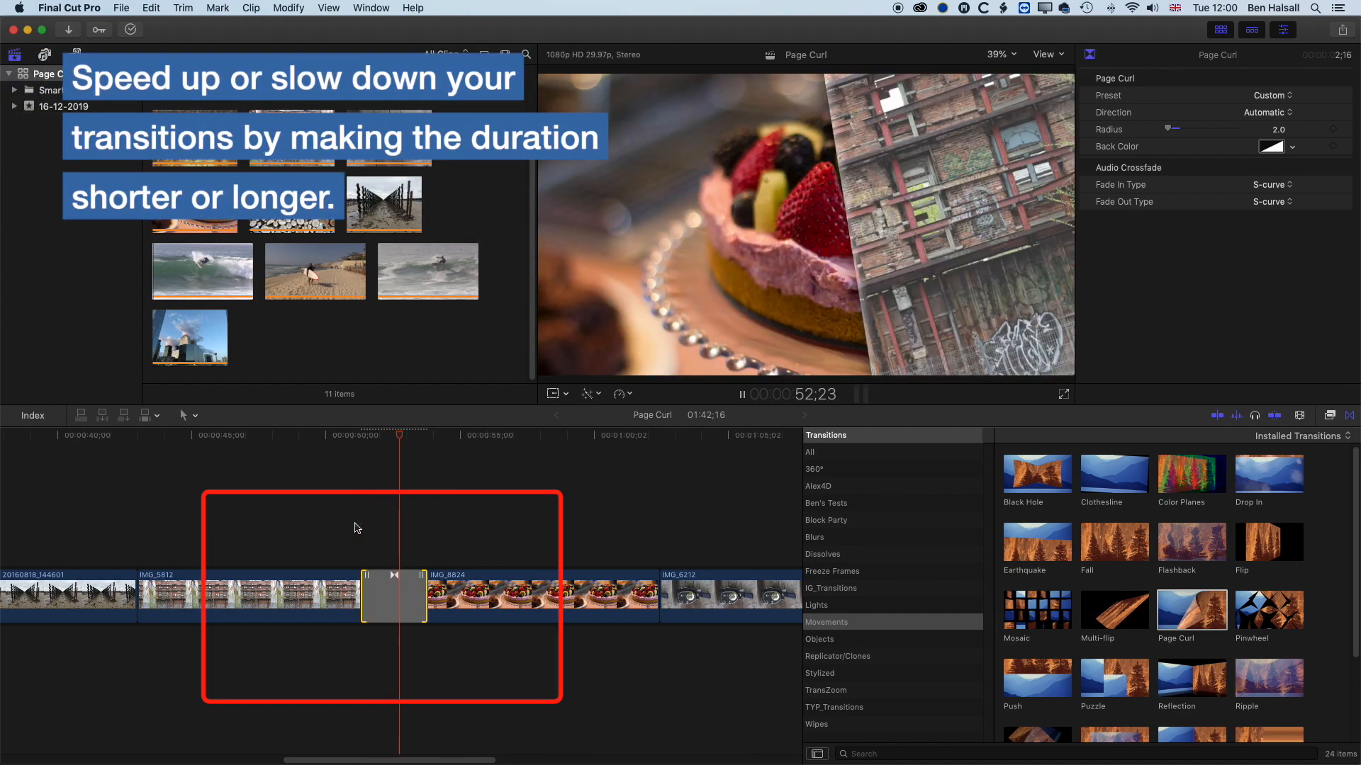
{"action": "left_click_drag", "start_coordinate": [433, 435], "coordinate": [394, 435]}
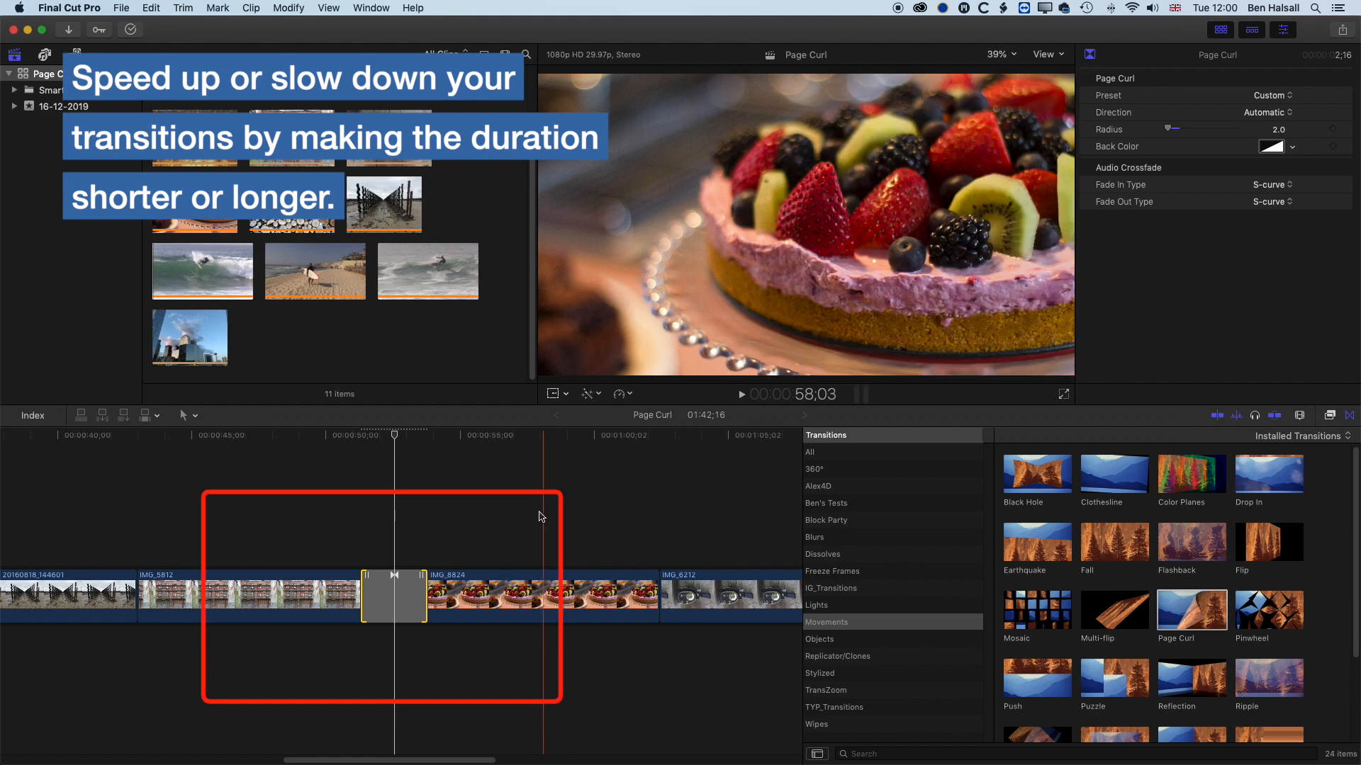
- Select the Page Curl transition between IMG_5812 and IMG_8824 and reset its Page Curl parameters to their defaults
{"action": "left_click", "coordinate": [406, 595]}
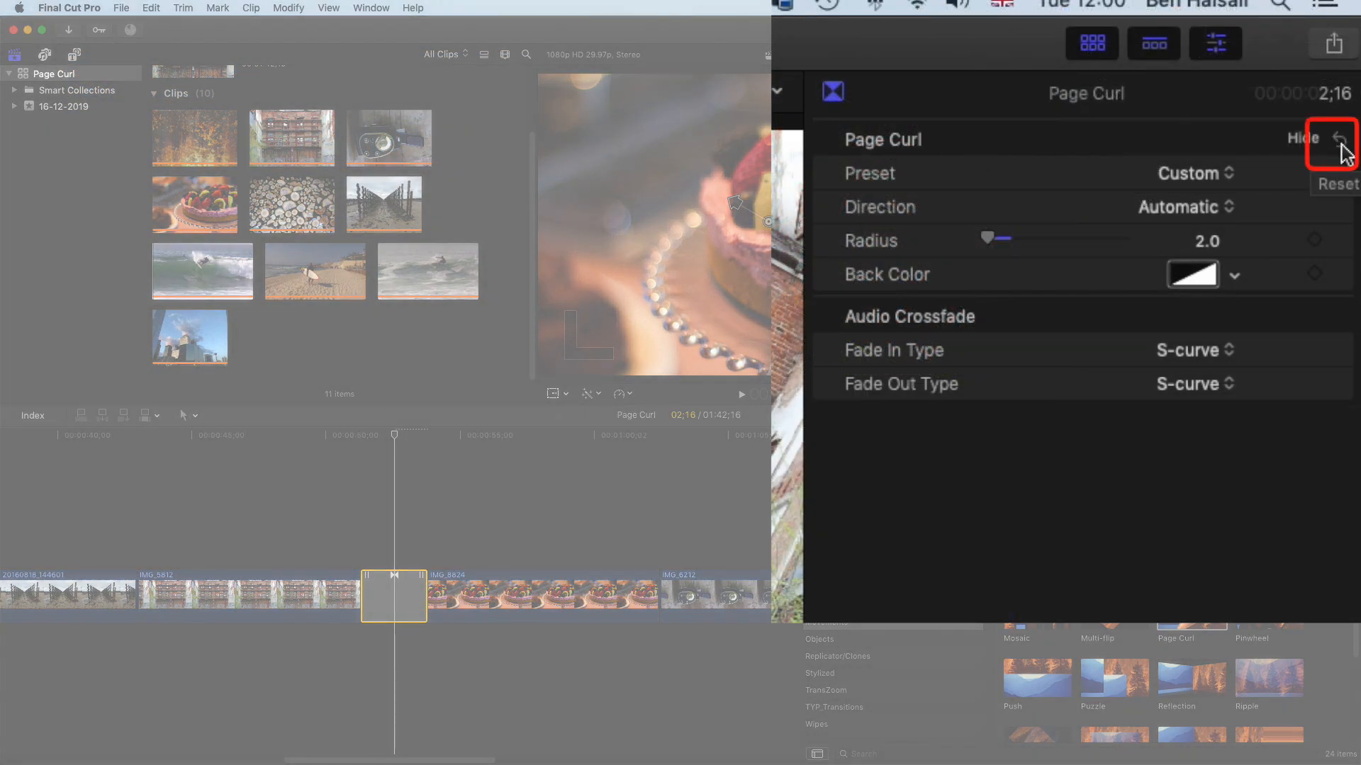
{"action": "left_click", "coordinate": [1342, 141]}
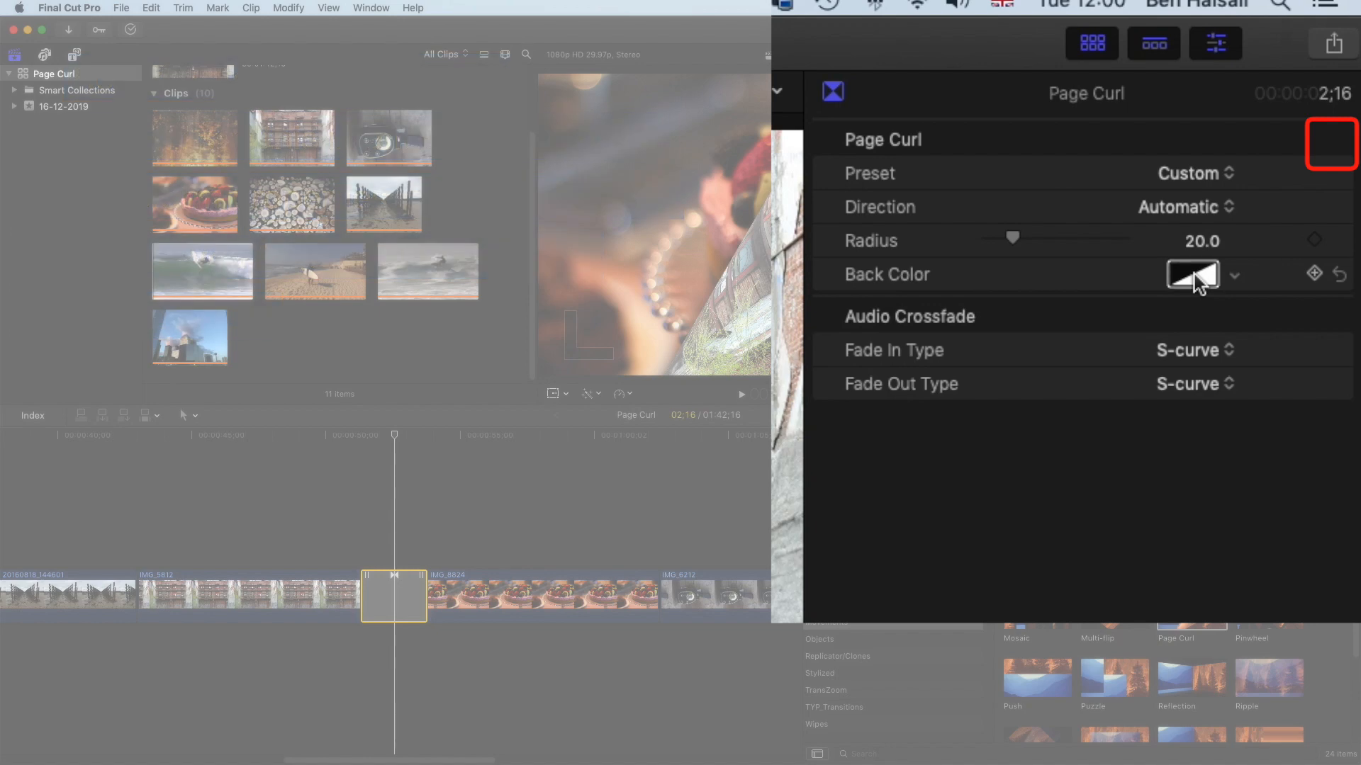
- Try preset swatches for the curl's Back Color, including dark blue 123885, and settle on orange E66E2B
{"action": "left_click", "coordinate": [1195, 279]}
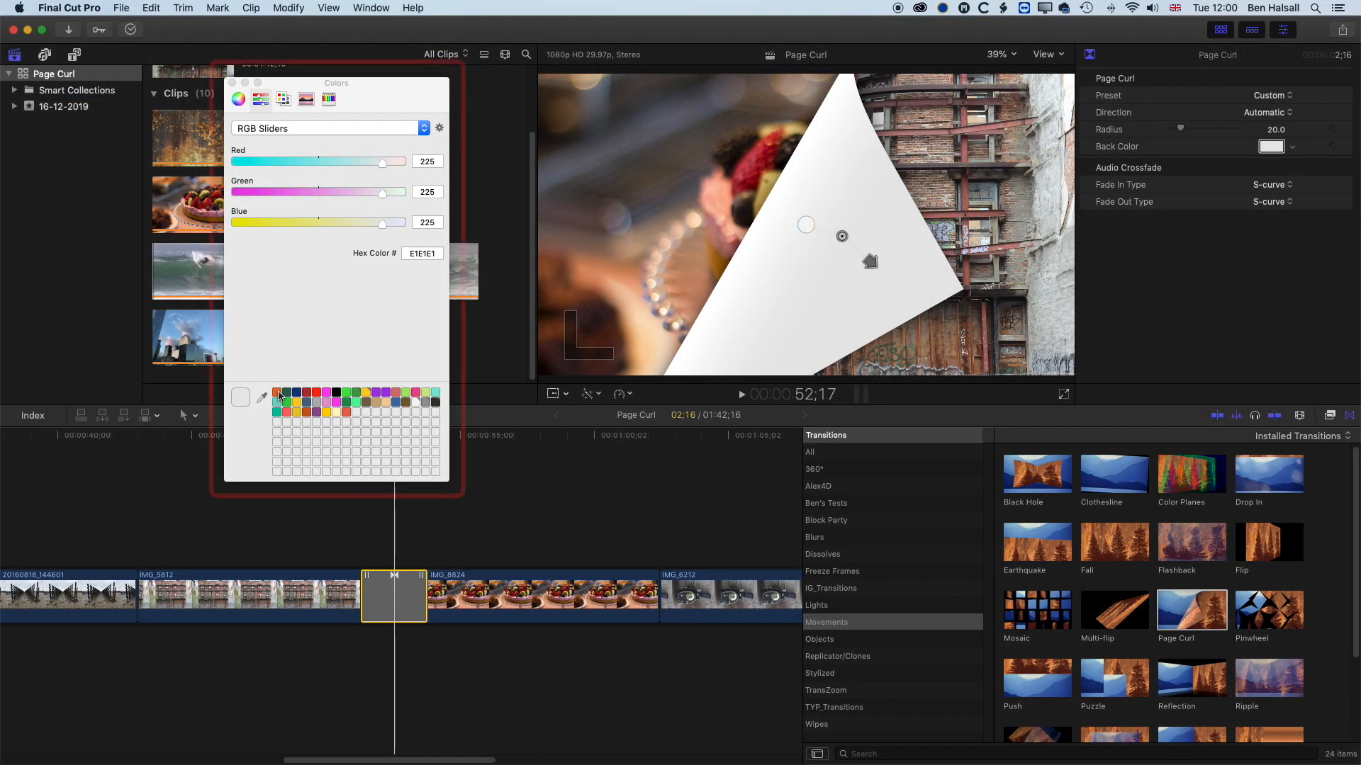
{"action": "left_click", "coordinate": [279, 395]}
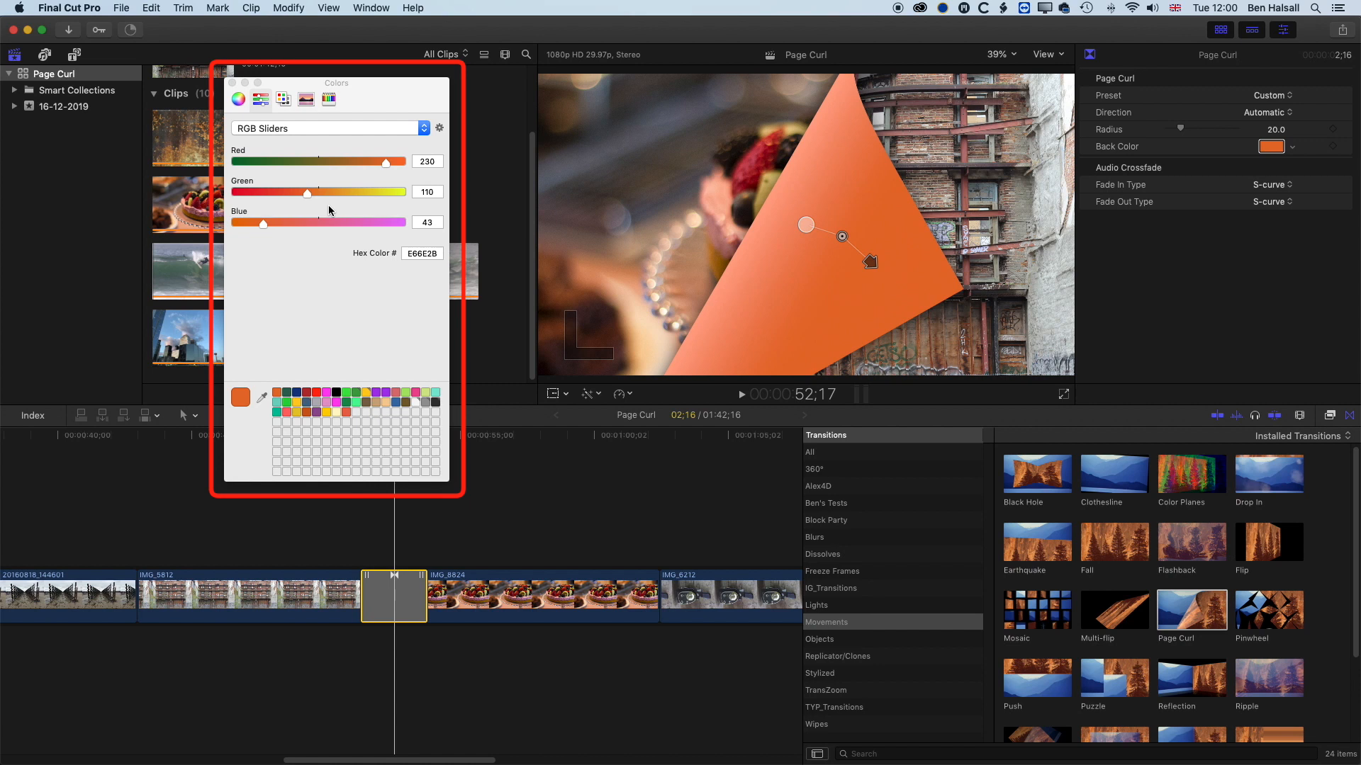
{"action": "left_click", "coordinate": [288, 394]}
{"action": "left_click", "coordinate": [296, 394]}
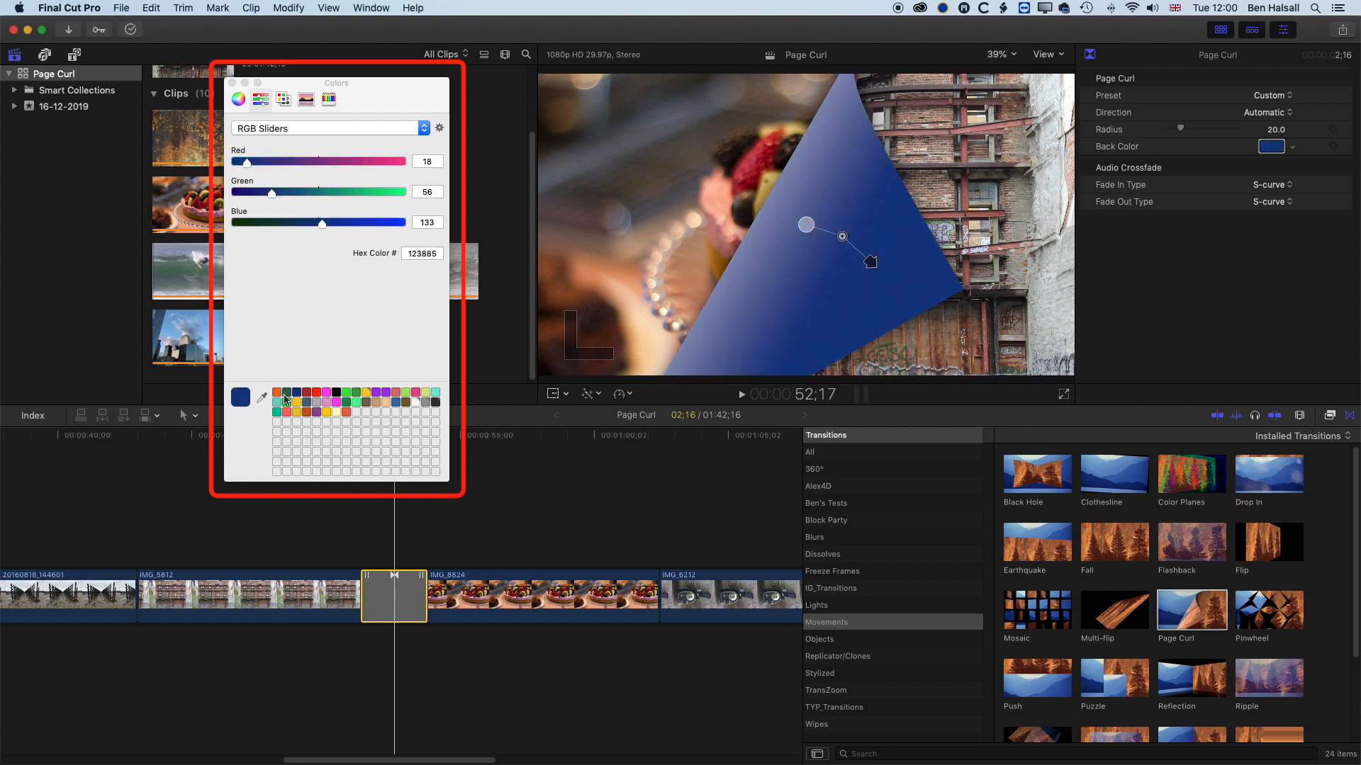
{"action": "left_click", "coordinate": [285, 399]}
{"action": "left_click", "coordinate": [277, 394]}
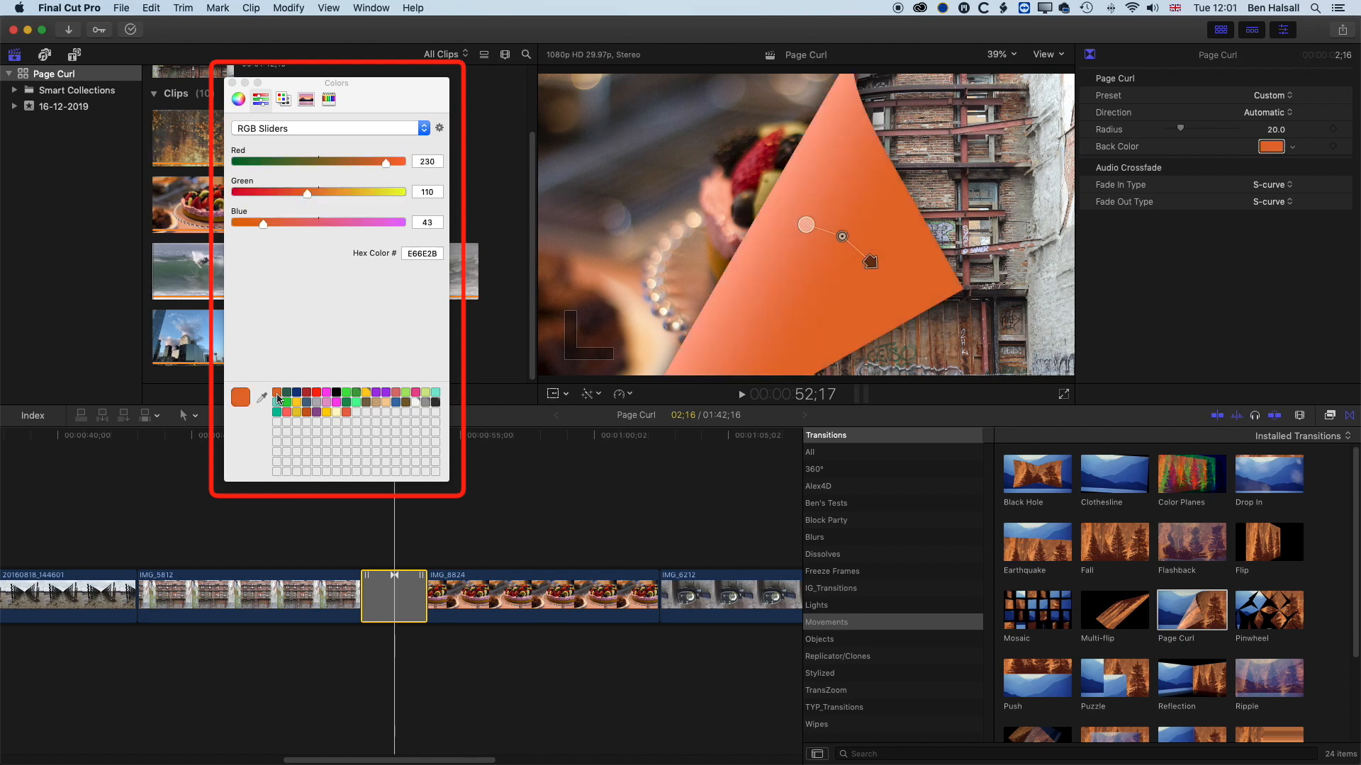
{"action": "left_click", "coordinate": [232, 83]}
- Set the curl's Back Color to golden yellow from the colour gradient and play the transition through
{"action": "left_click", "coordinate": [1292, 146]}
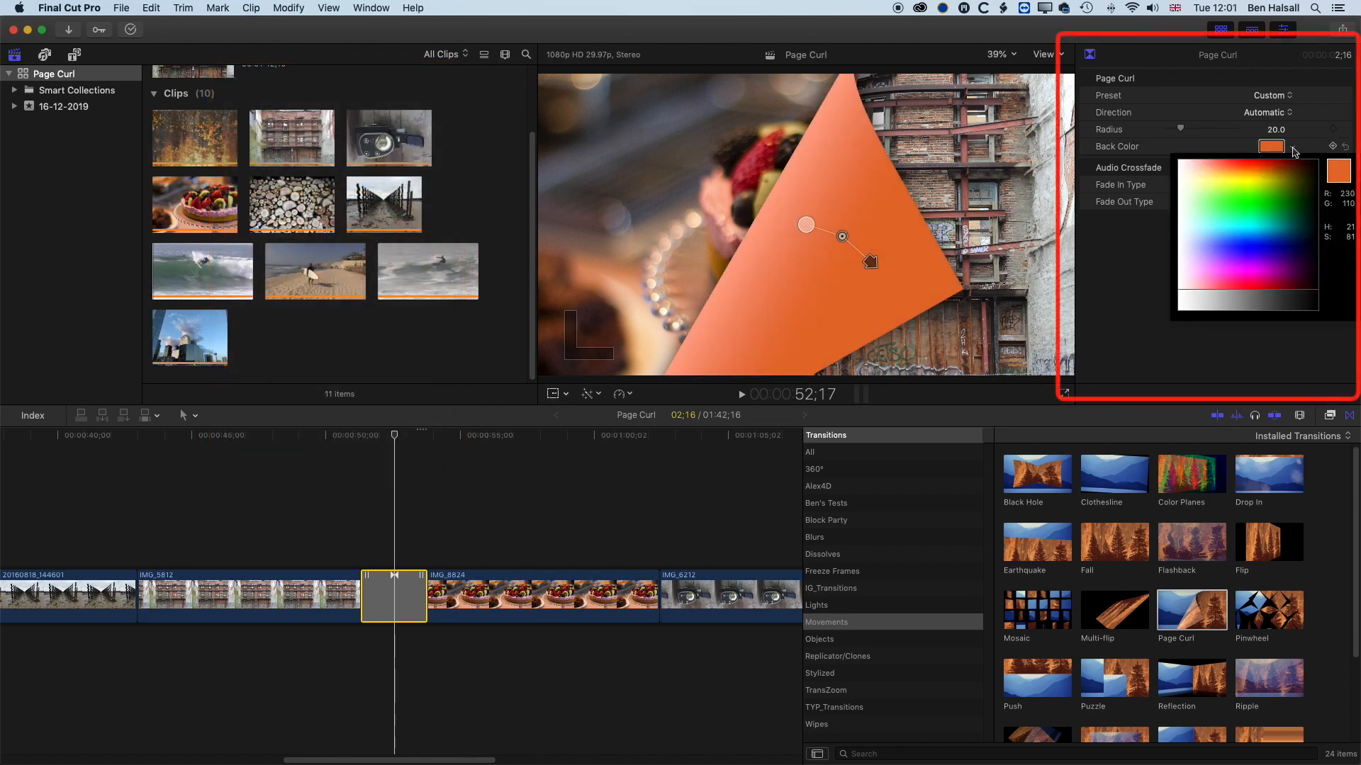
{"action": "left_click", "coordinate": [1272, 192]}
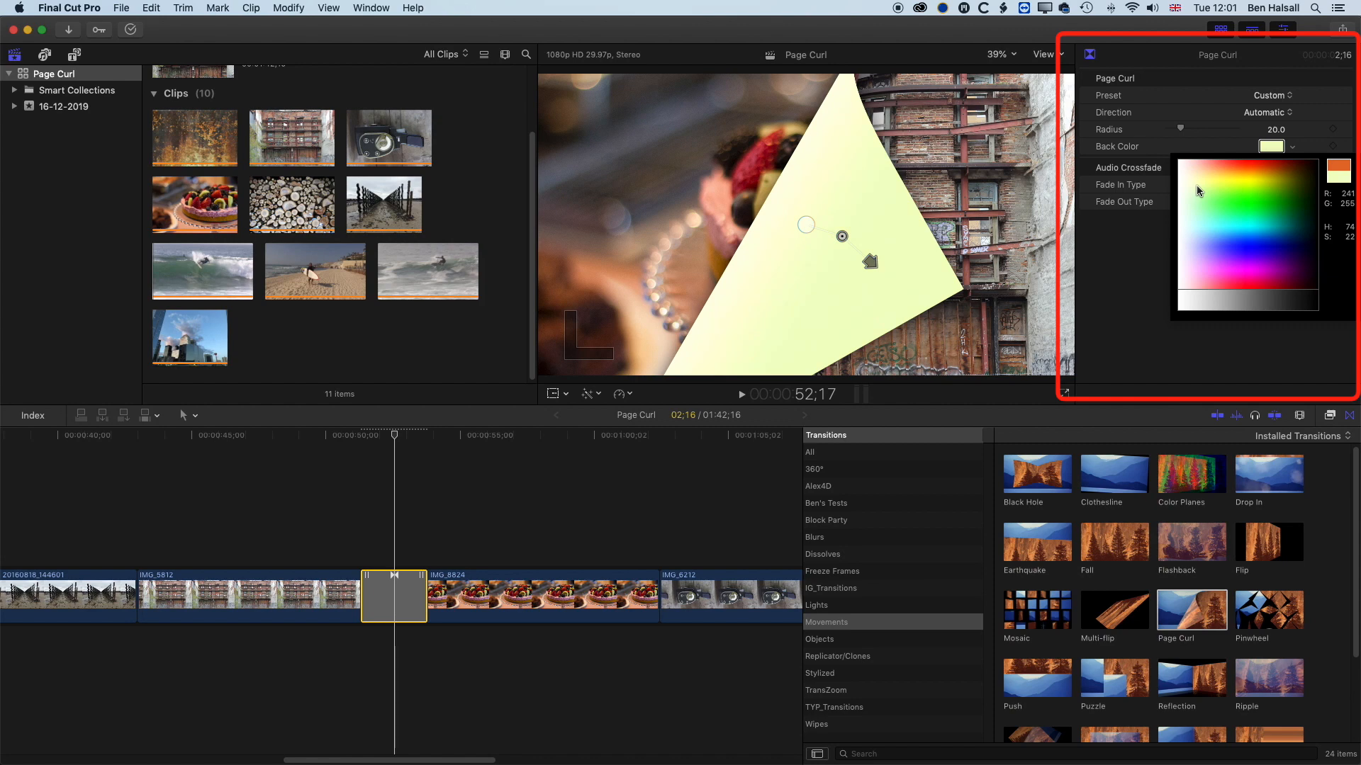
{"action": "left_click", "coordinate": [1235, 174]}
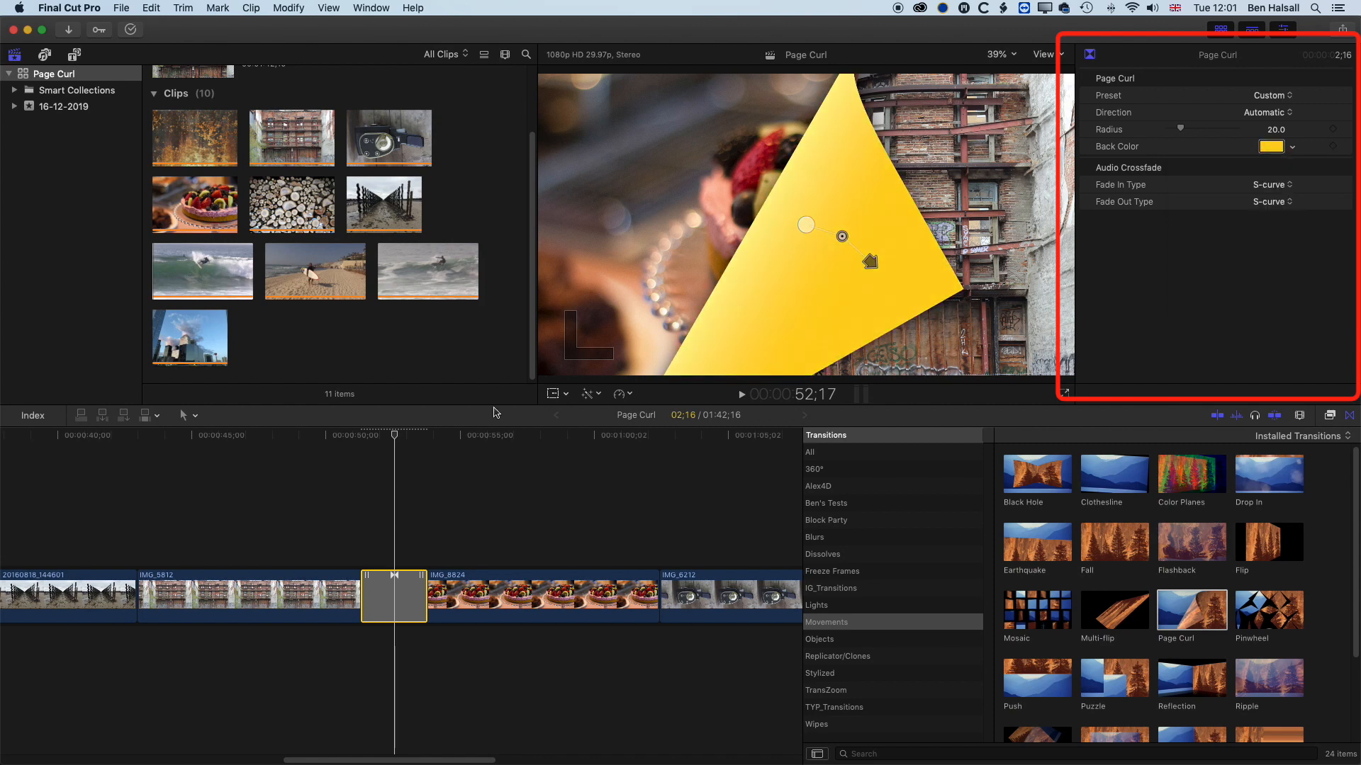
{"action": "key", "text": "space"}
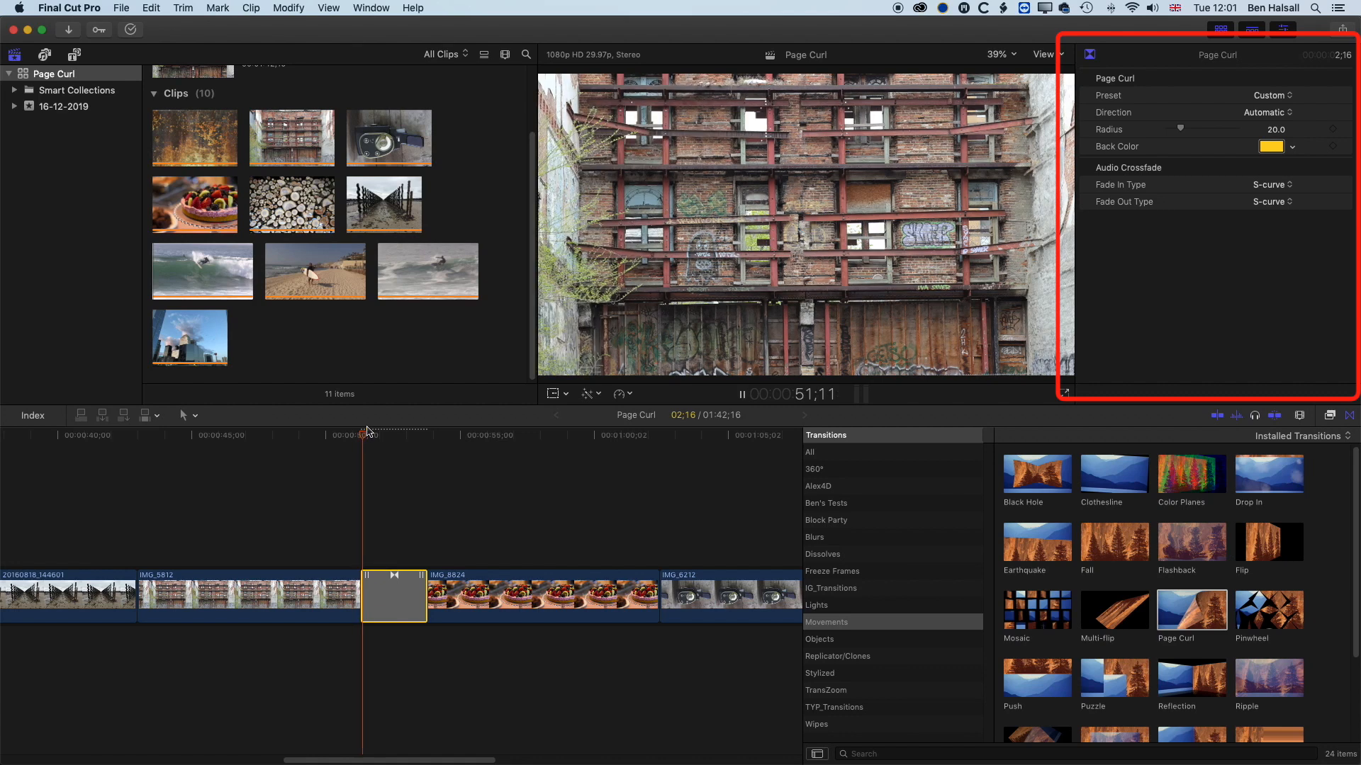
{"action": "key", "text": "space"}
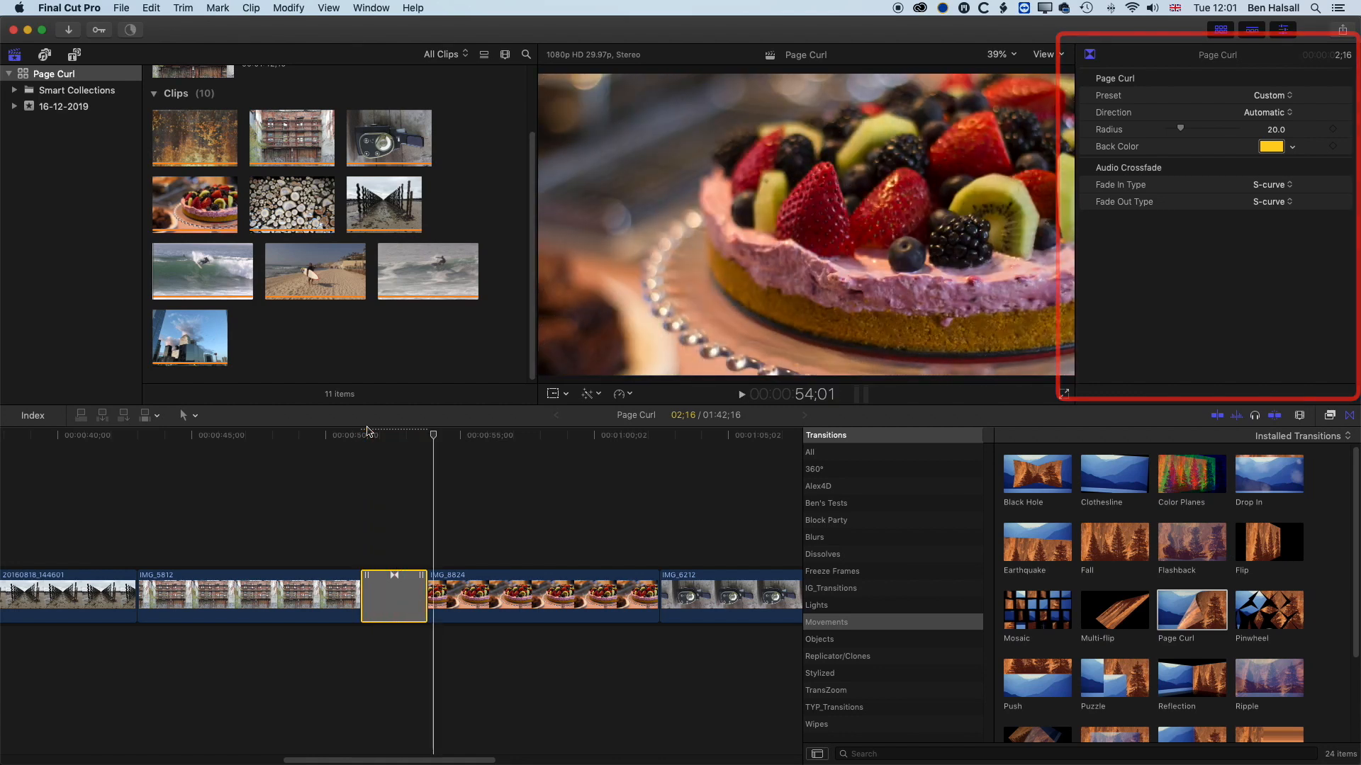
- Fit the whole project in the timeline and play forwards and backwards across the edit between MVI_4925 and MVI_4922
{"action": "key", "text": "shift+z"}
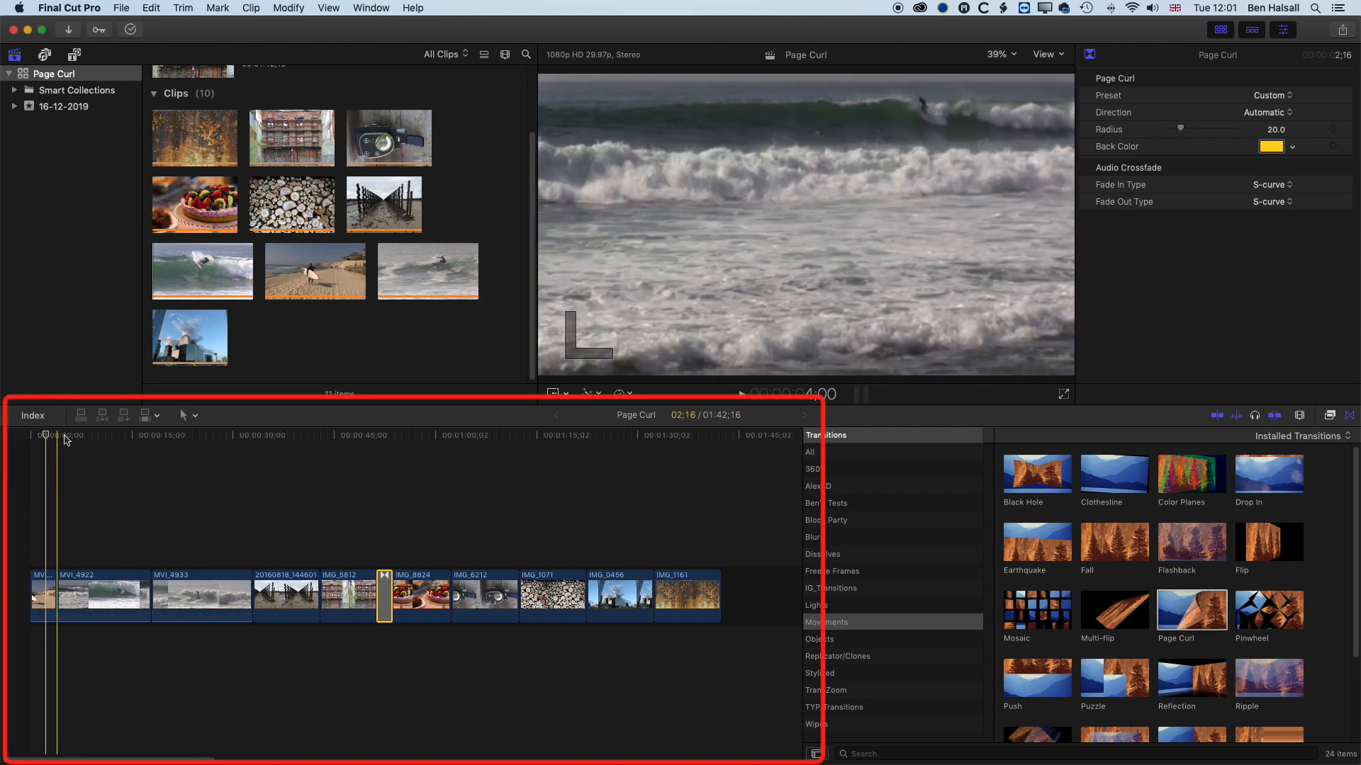
{"action": "key", "text": "space"}
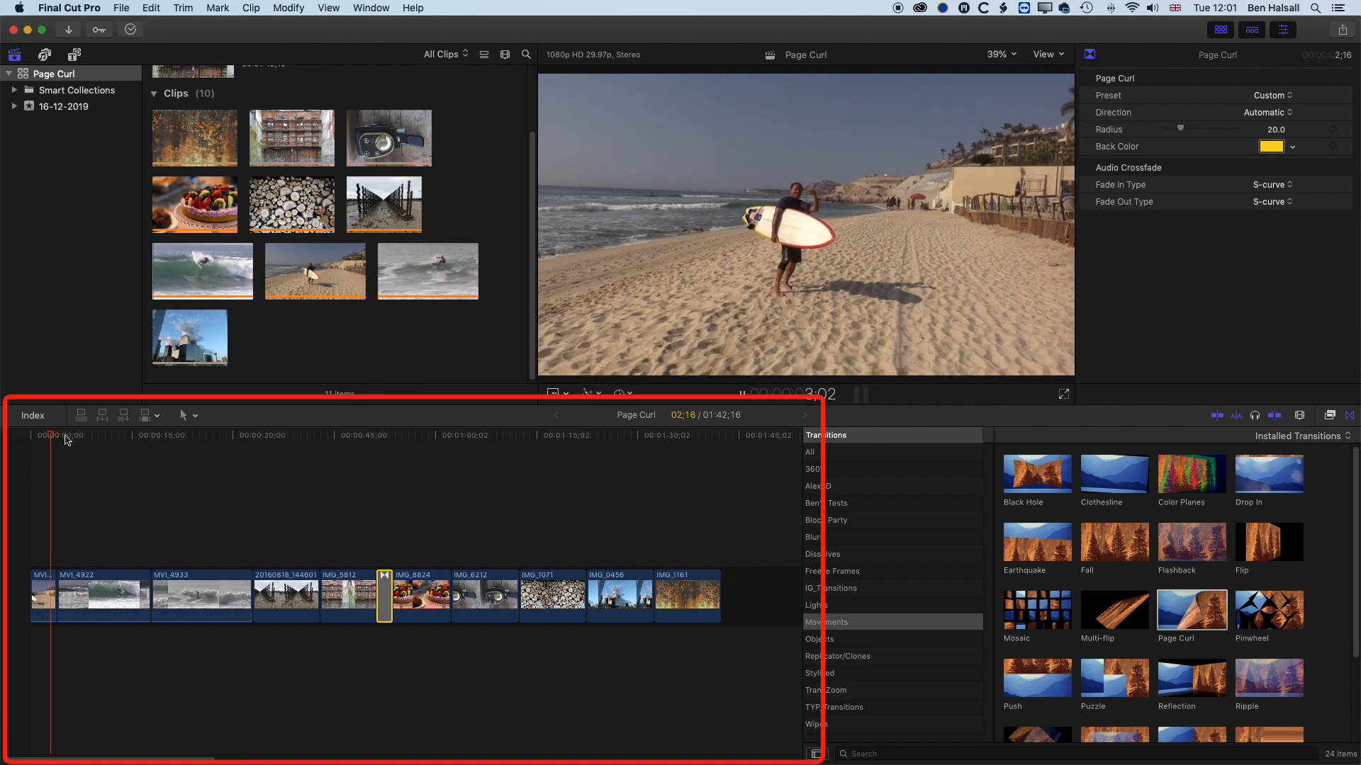
{"action": "key", "text": "k"}
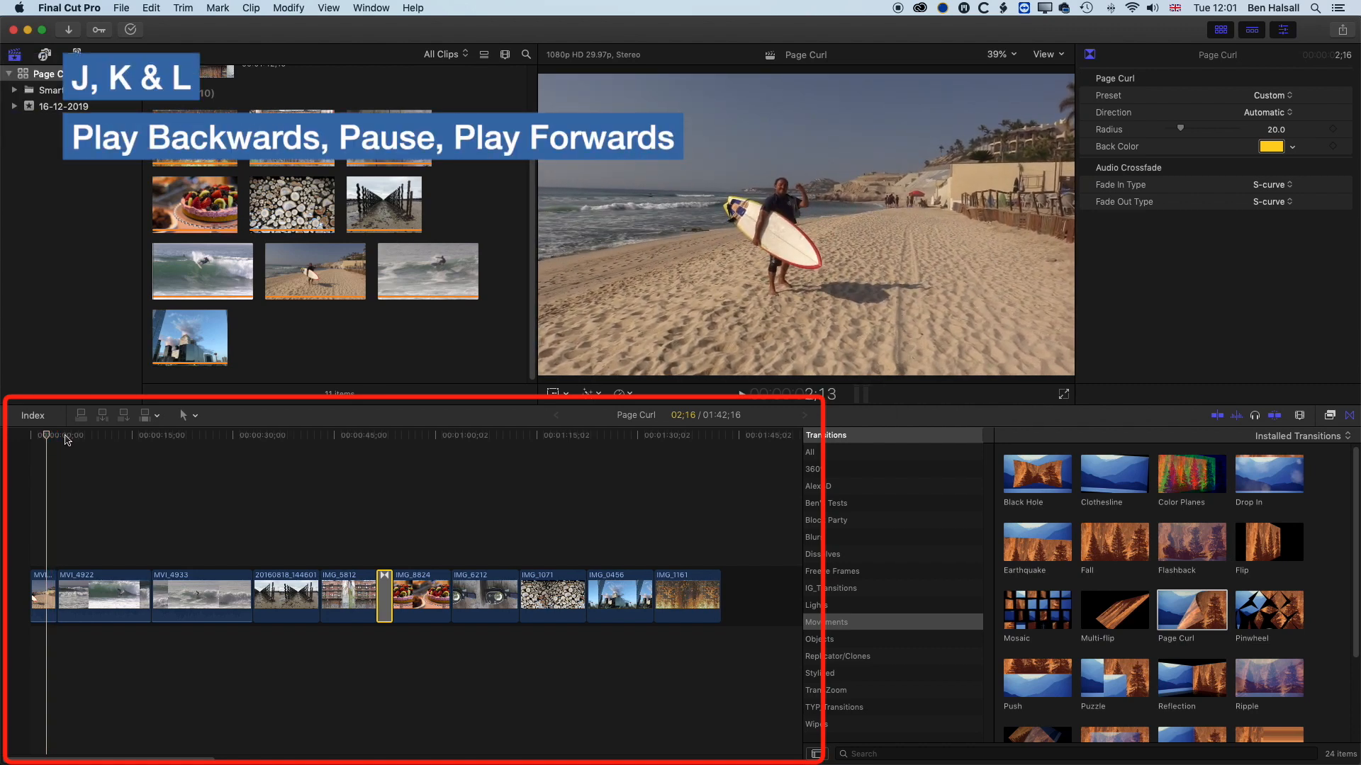
{"action": "key", "text": "l"}
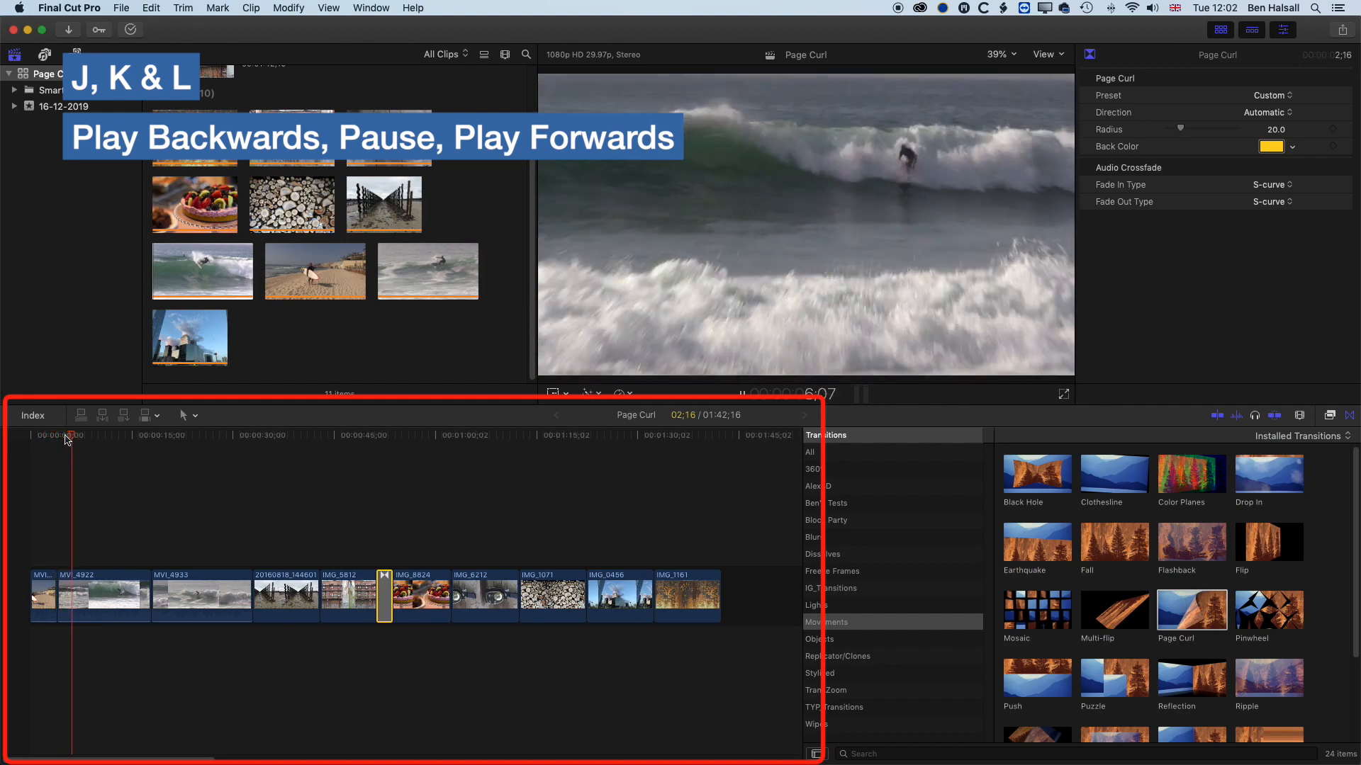
{"action": "key", "text": "k"}
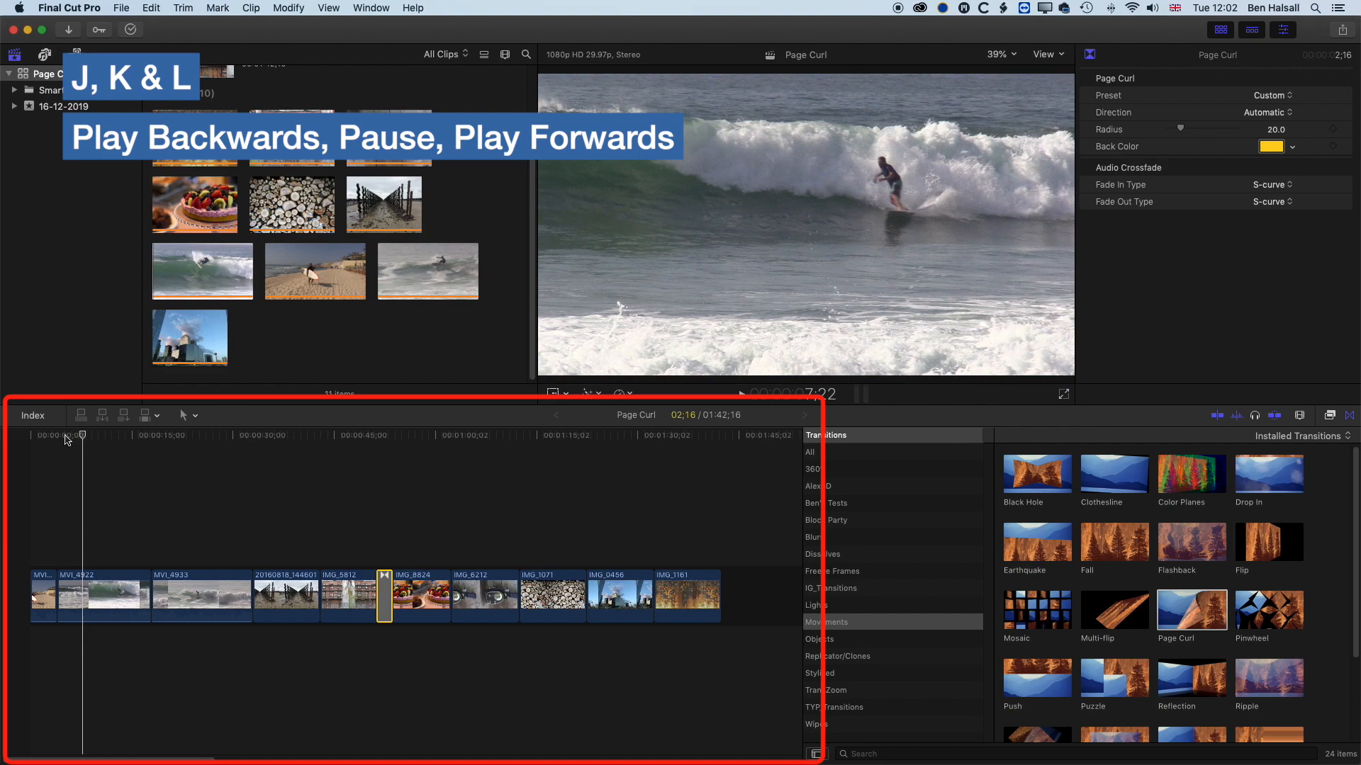
{"action": "key", "text": "j"}
{"action": "key", "text": "j"}
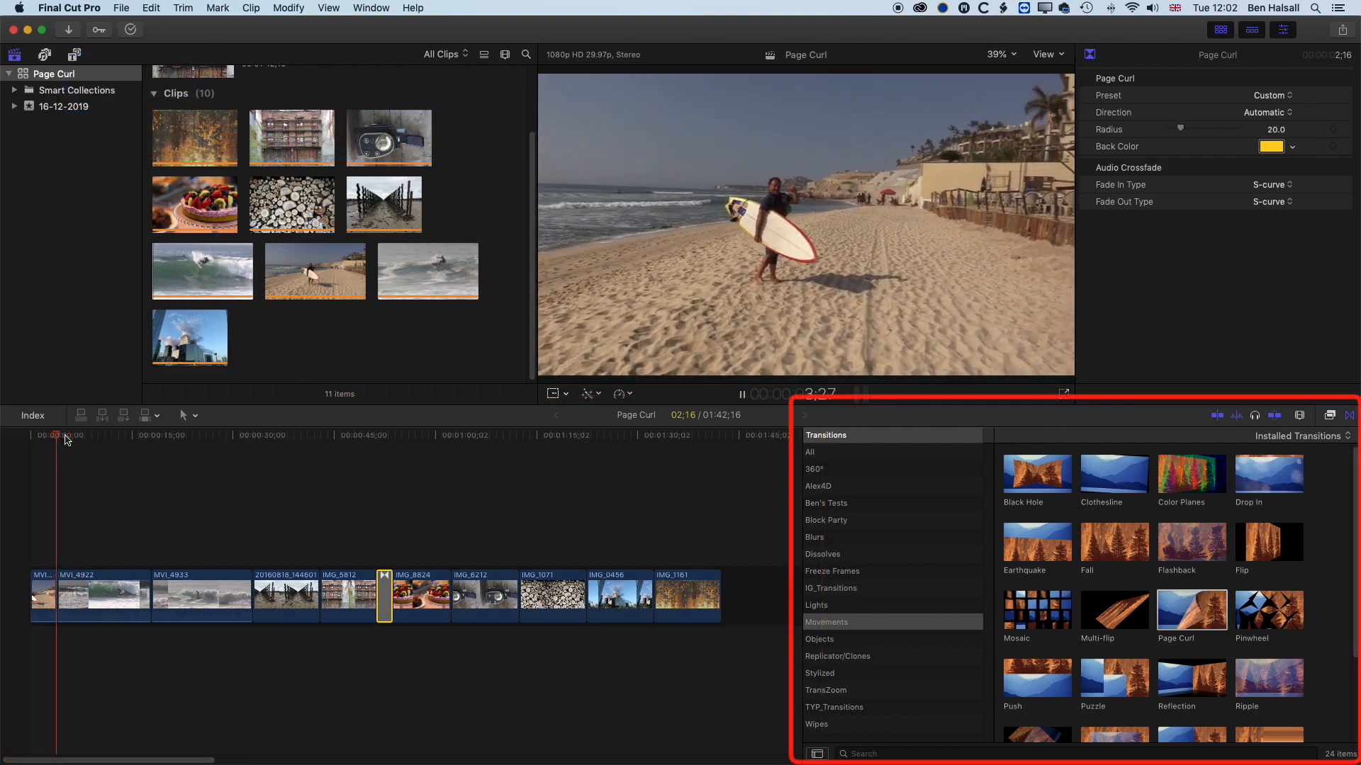
{"action": "left_click", "coordinate": [65, 436]}
{"action": "key", "text": "k"}
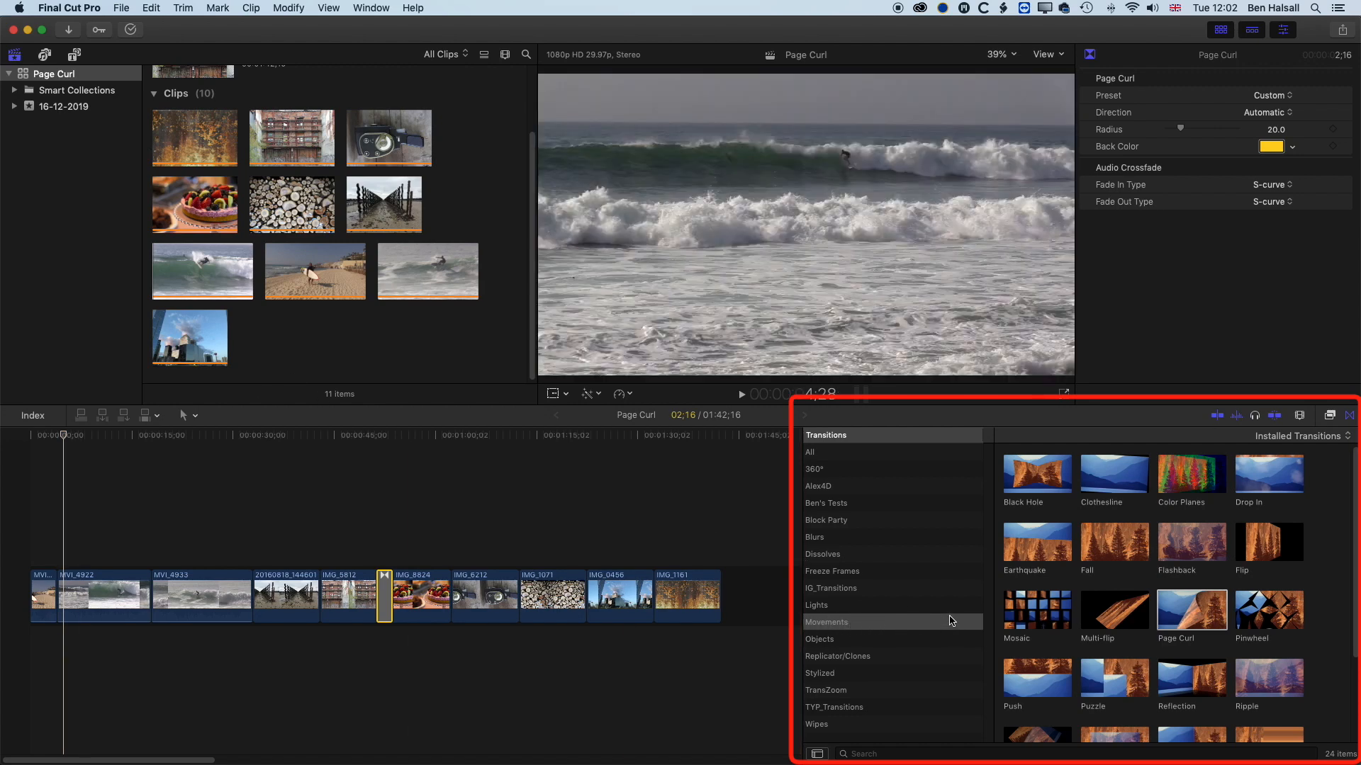
- Try a Slide transition between MVI_4925 and MVI_4922 with overlapped media, check its midpoint frame, and undo it
{"action": "scroll", "coordinate": [1120, 622], "scroll_direction": "down", "scroll_amount": 4}
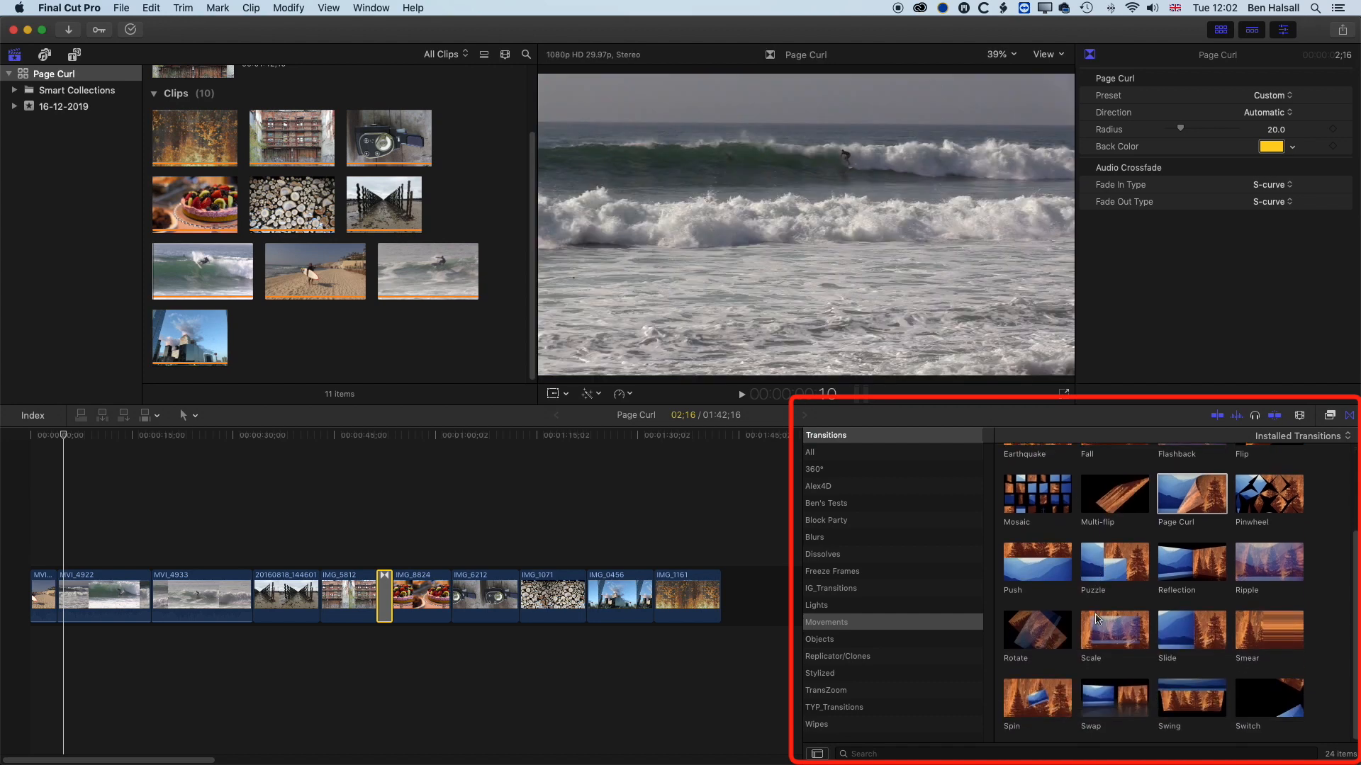
{"action": "left_click_drag", "start_coordinate": [1174, 626], "coordinate": [59, 595]}
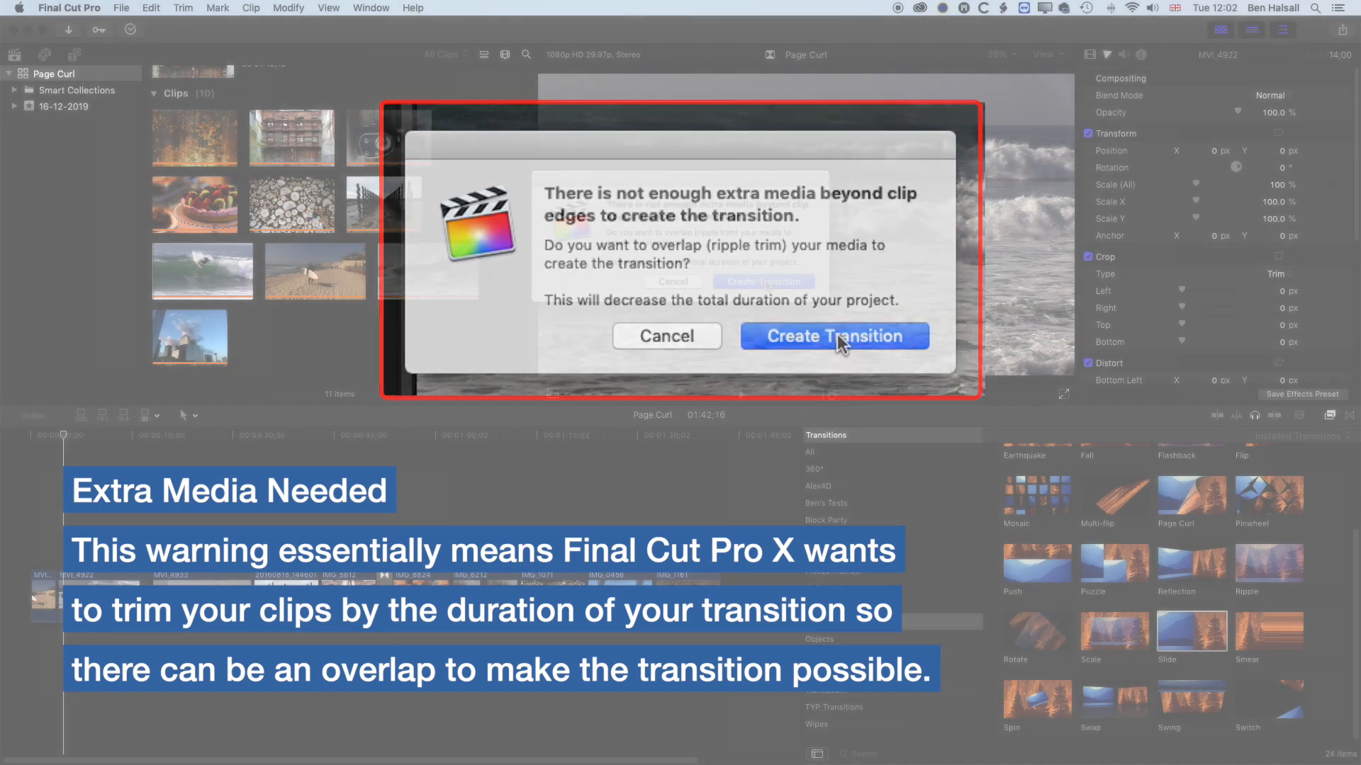
{"action": "left_click", "coordinate": [836, 338]}
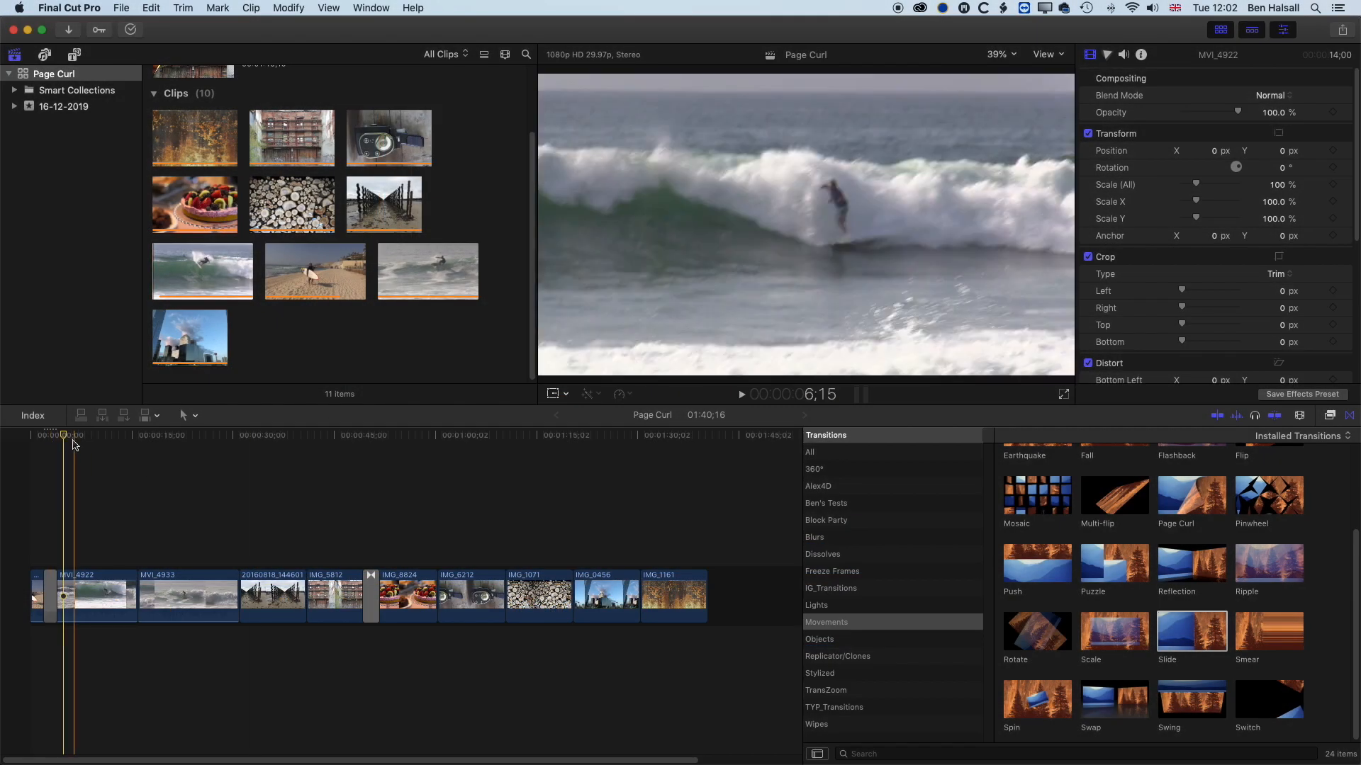
{"action": "left_click", "coordinate": [52, 434]}
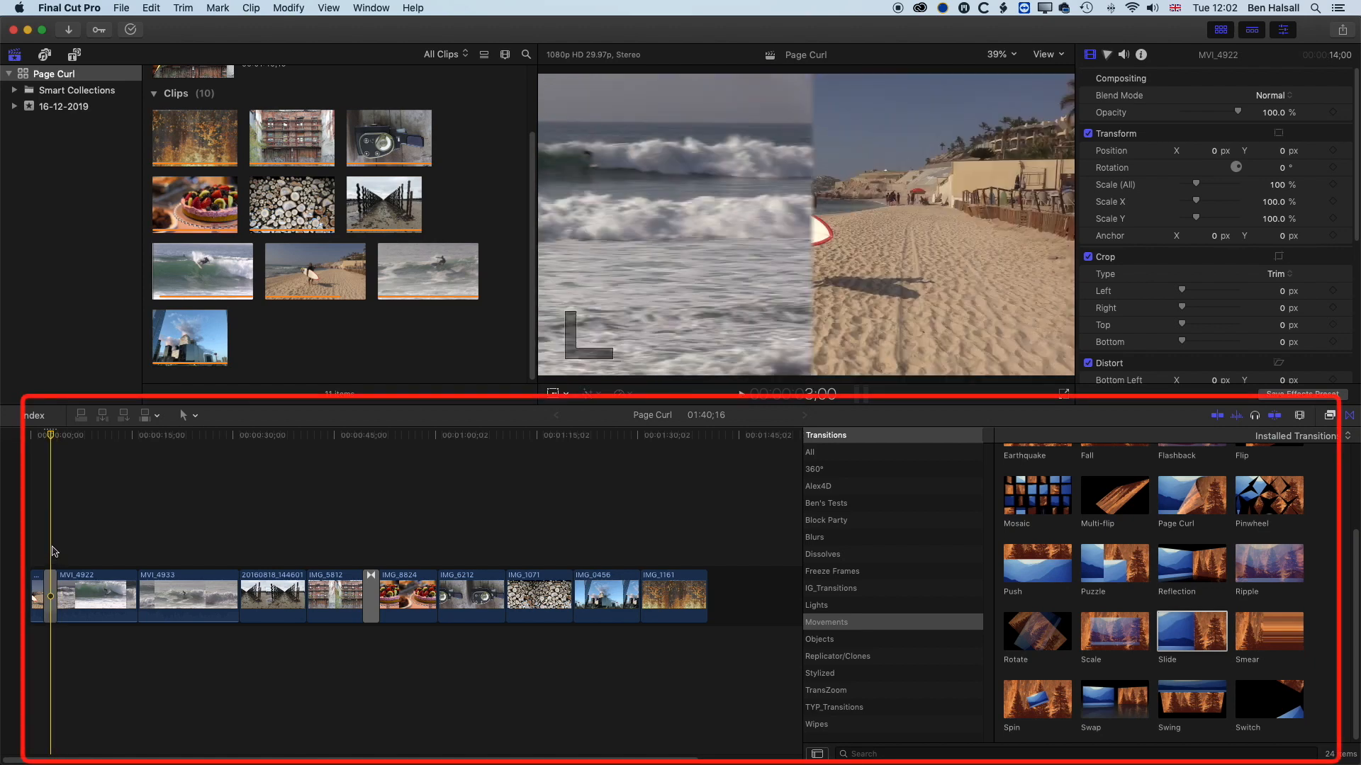
{"action": "key", "text": "super+z"}
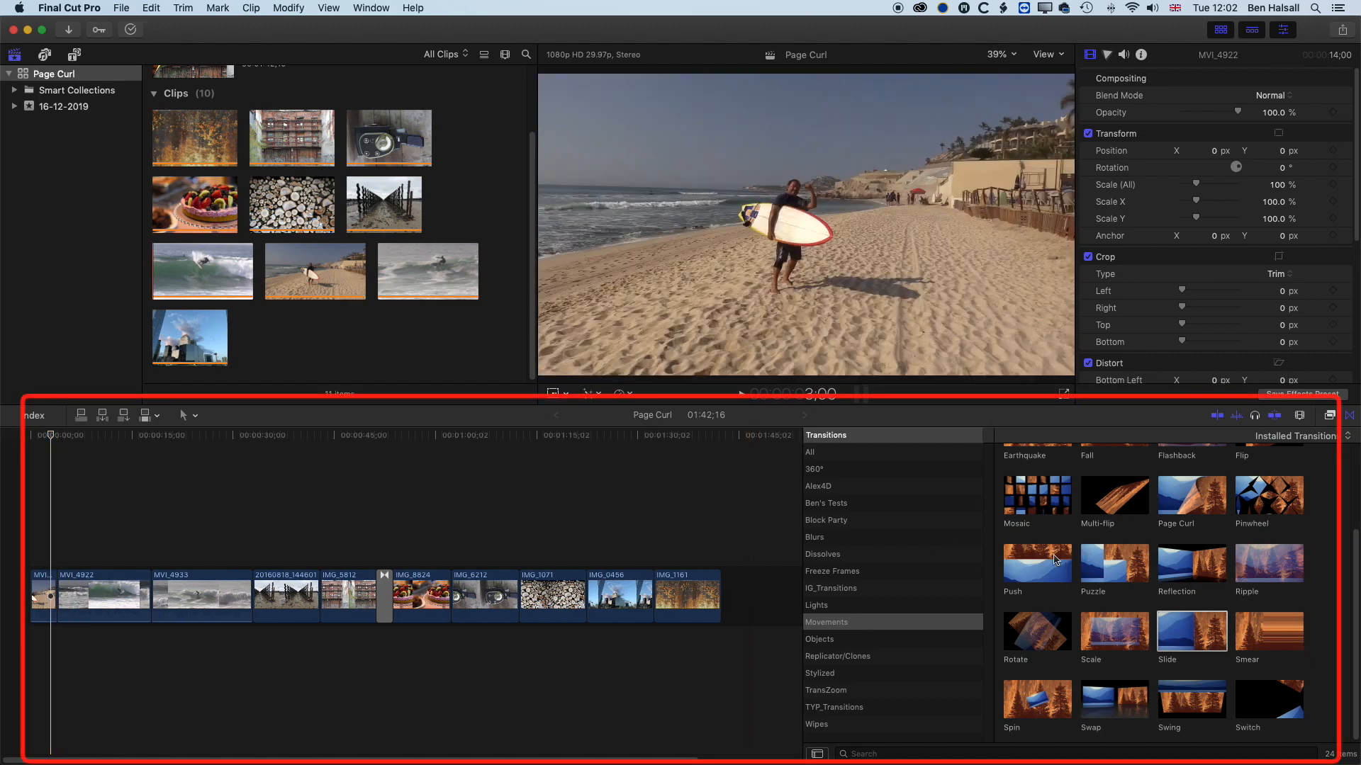
- Add the Slide transition between MVI_4925 and MVI_4922, accepting the ripple-trim overlap, and play it through at a closer timeline zoom
{"action": "left_click_drag", "start_coordinate": [1187, 636], "coordinate": [56, 597]}
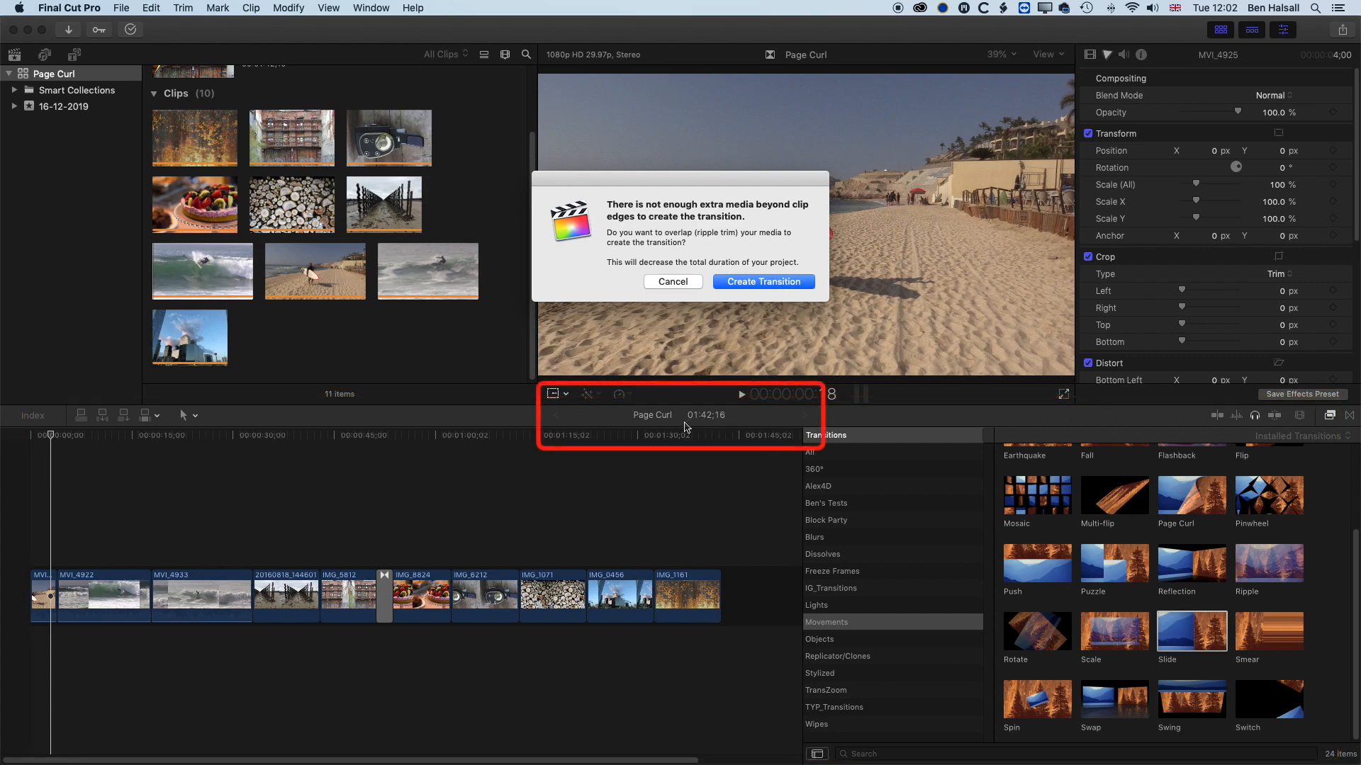
{"action": "left_click", "coordinate": [761, 283]}
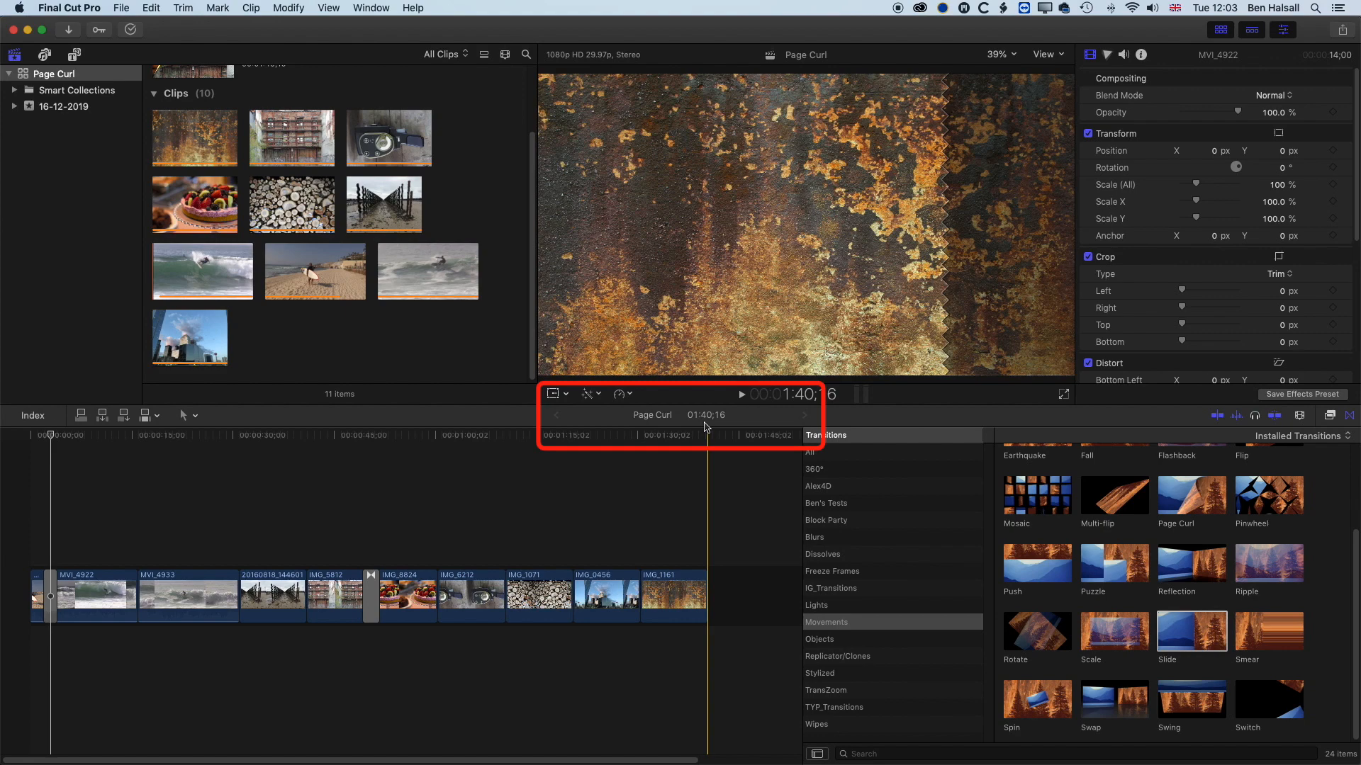
{"action": "left_click", "coordinate": [53, 578]}
{"action": "key", "text": "super+equal"}
{"action": "key", "text": "super+equal"}
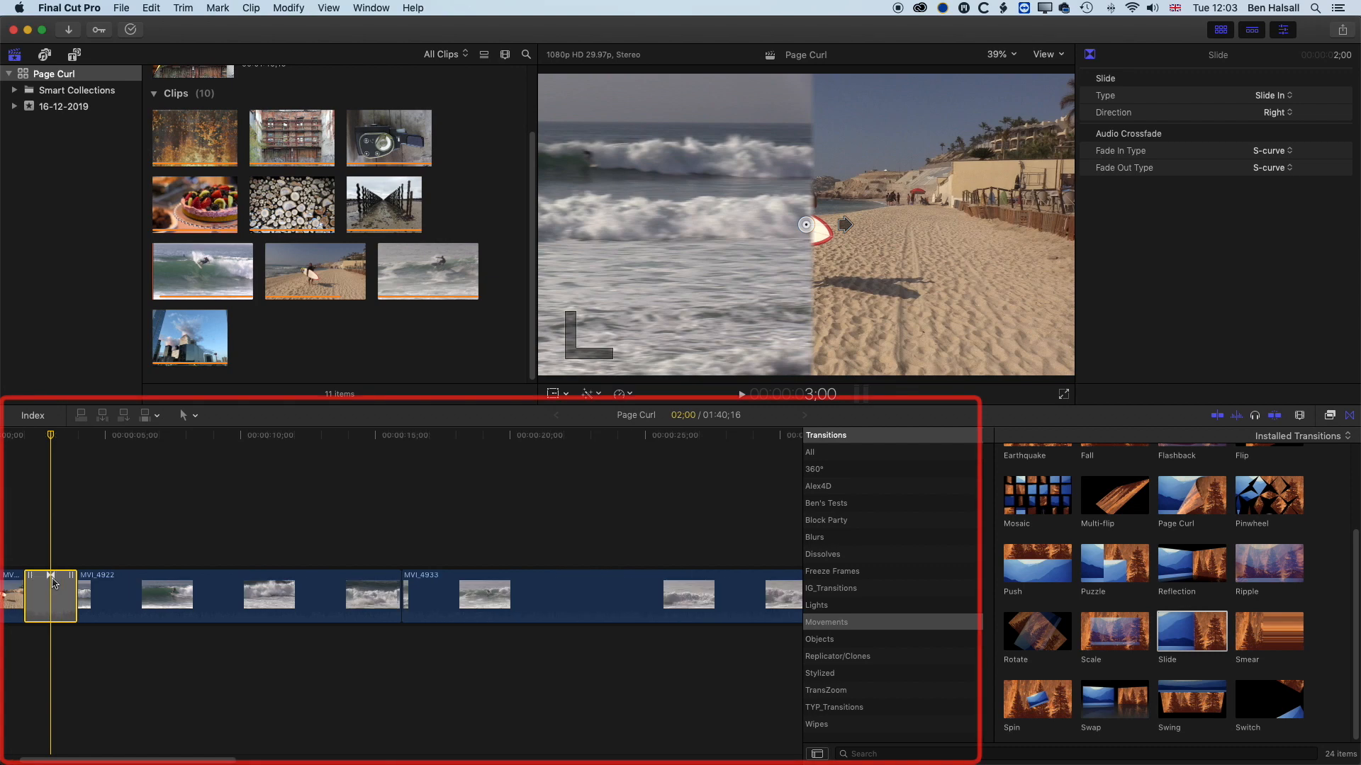
{"action": "key", "text": "super+equal"}
{"action": "key", "text": "super+equal"}
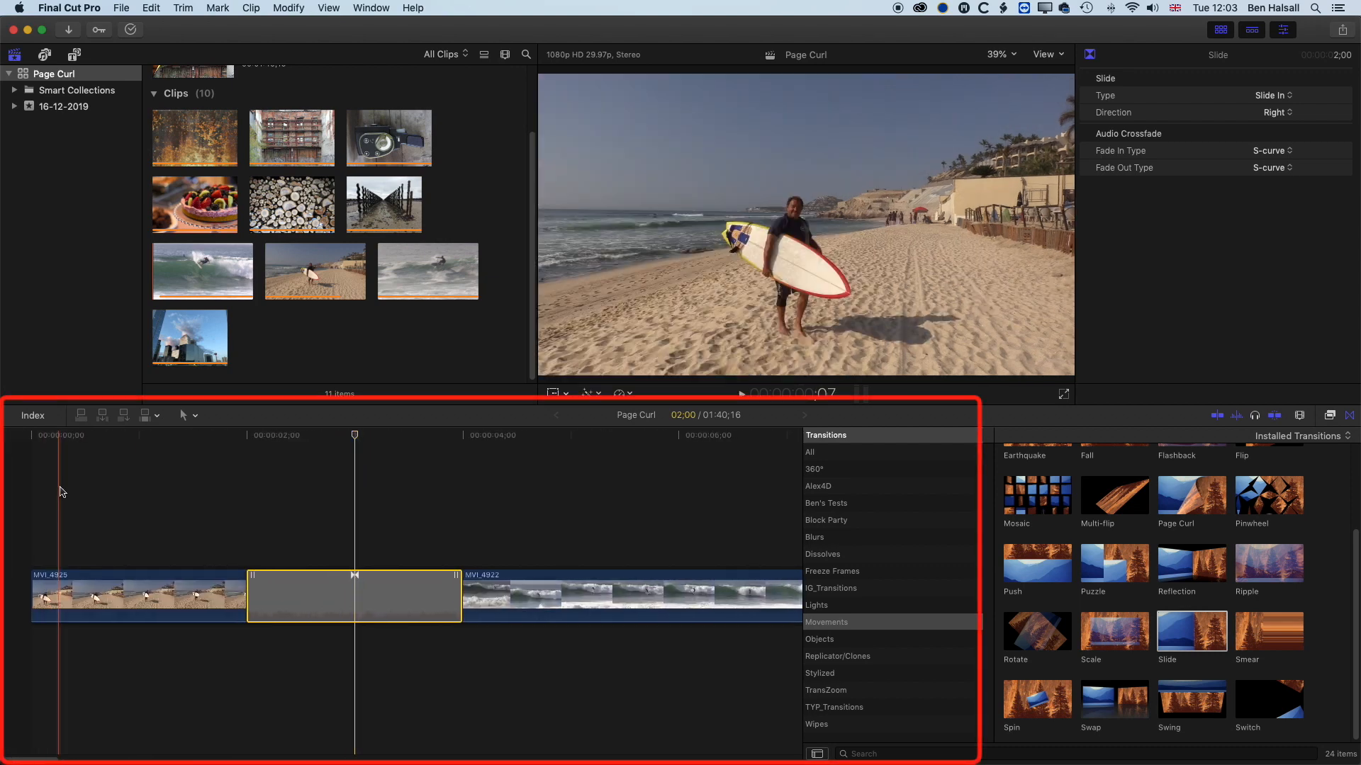
{"action": "key", "text": "space"}
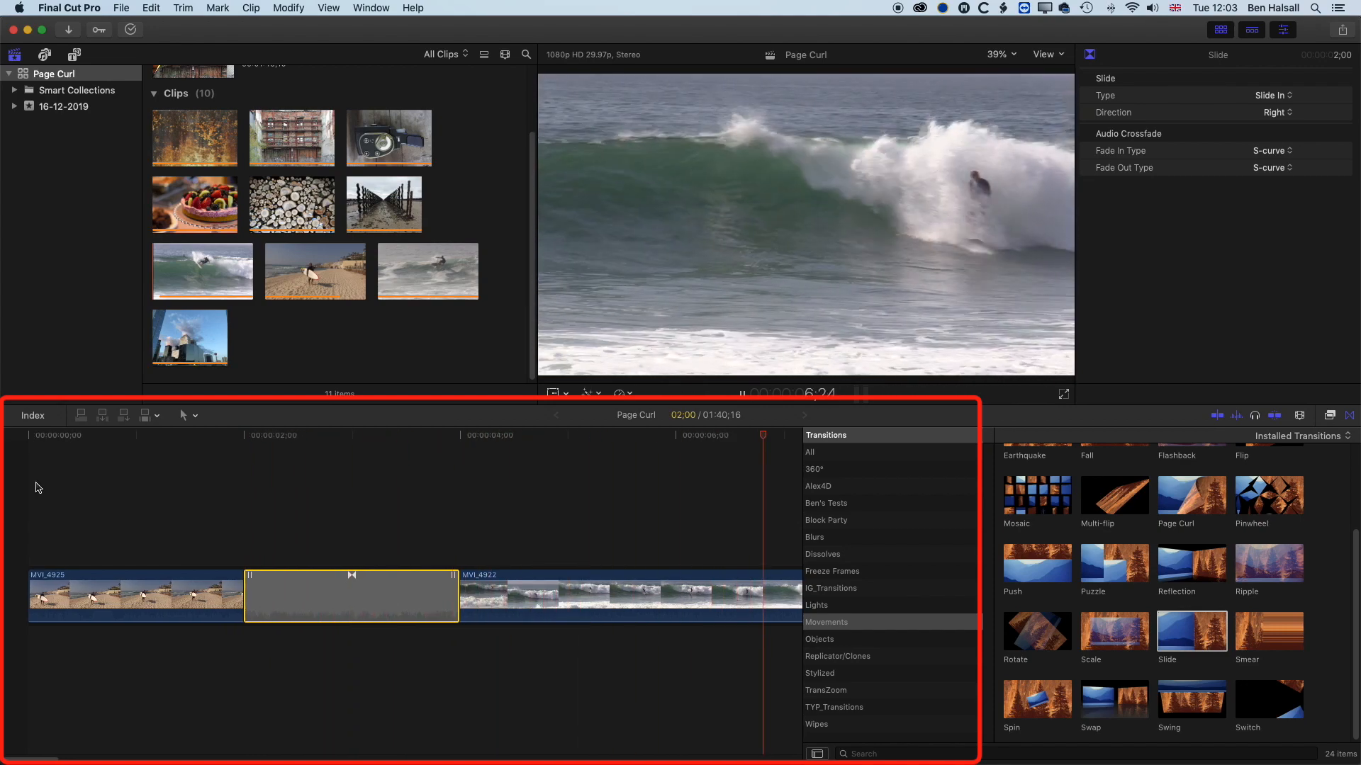
{"action": "key", "text": "space"}
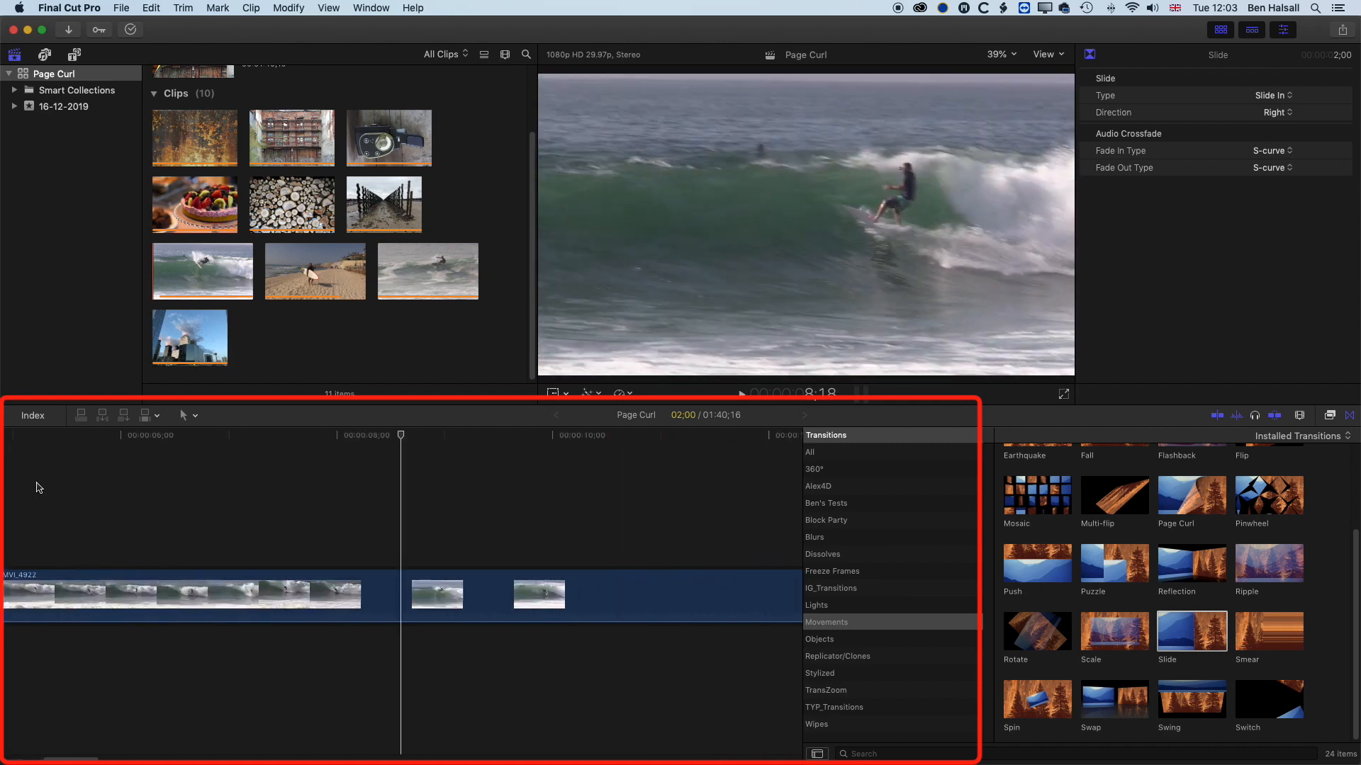
- Find the surfer's action near 8;01 and ripple-trim about 5;21 off the start of MVI_4922 at the Slide transition
{"action": "key", "text": "shift+z"}
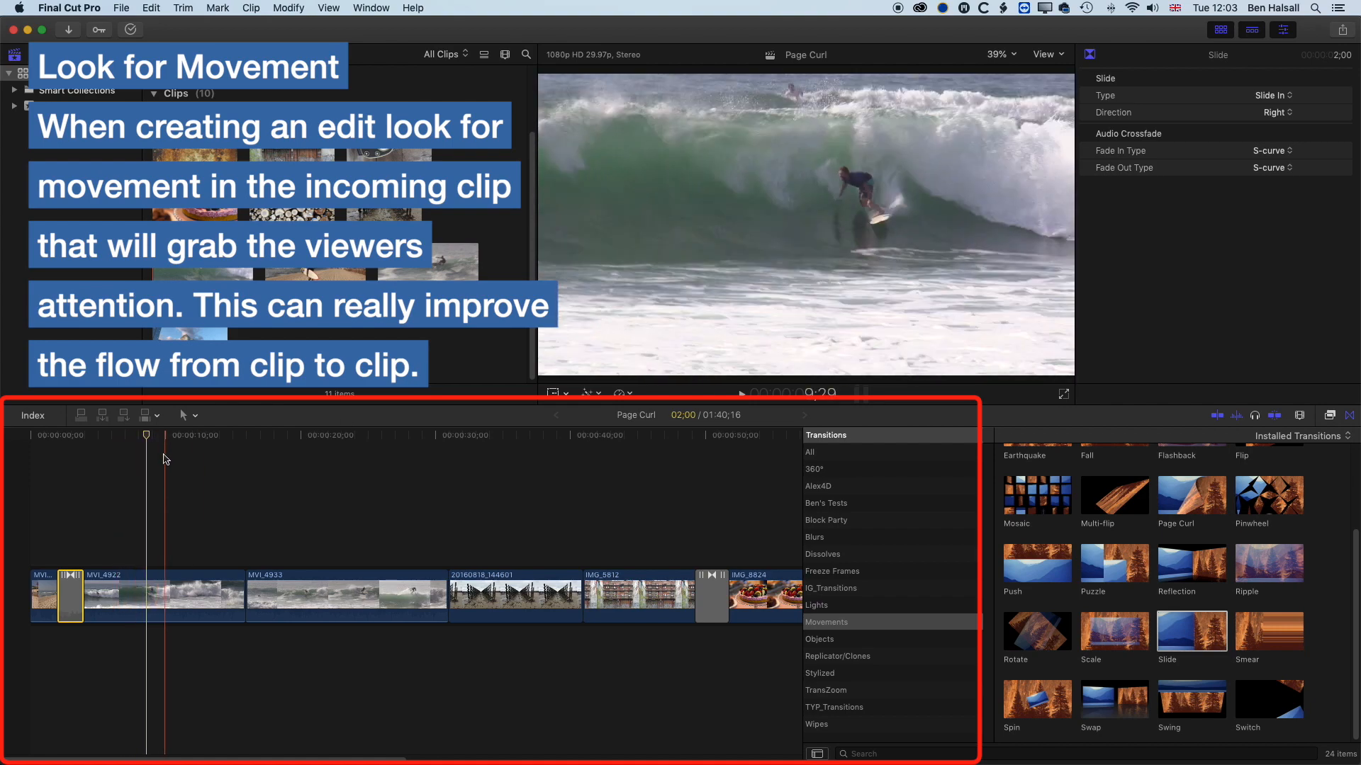
{"action": "left_click_drag", "start_coordinate": [146, 436], "coordinate": [141, 436]}
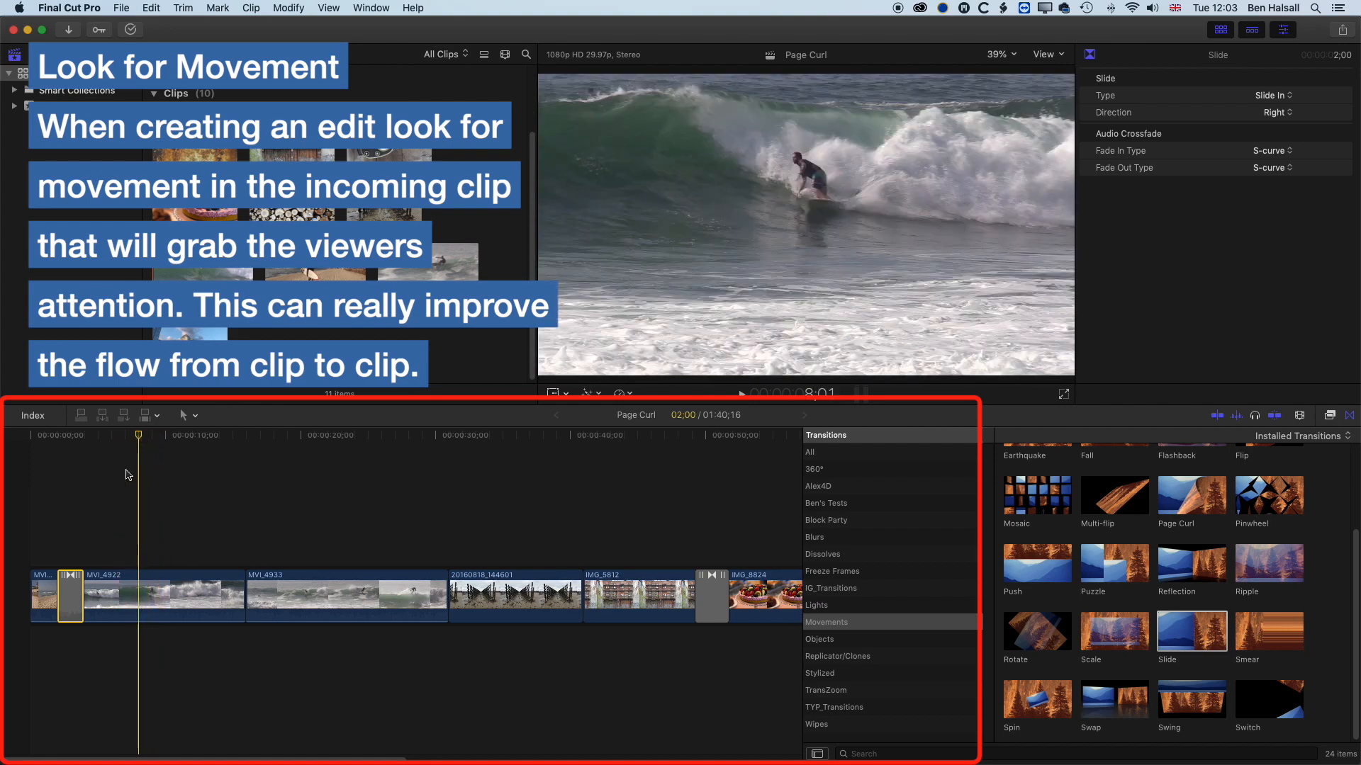
{"action": "key", "text": "super+equal"}
{"action": "key", "text": "super+equal"}
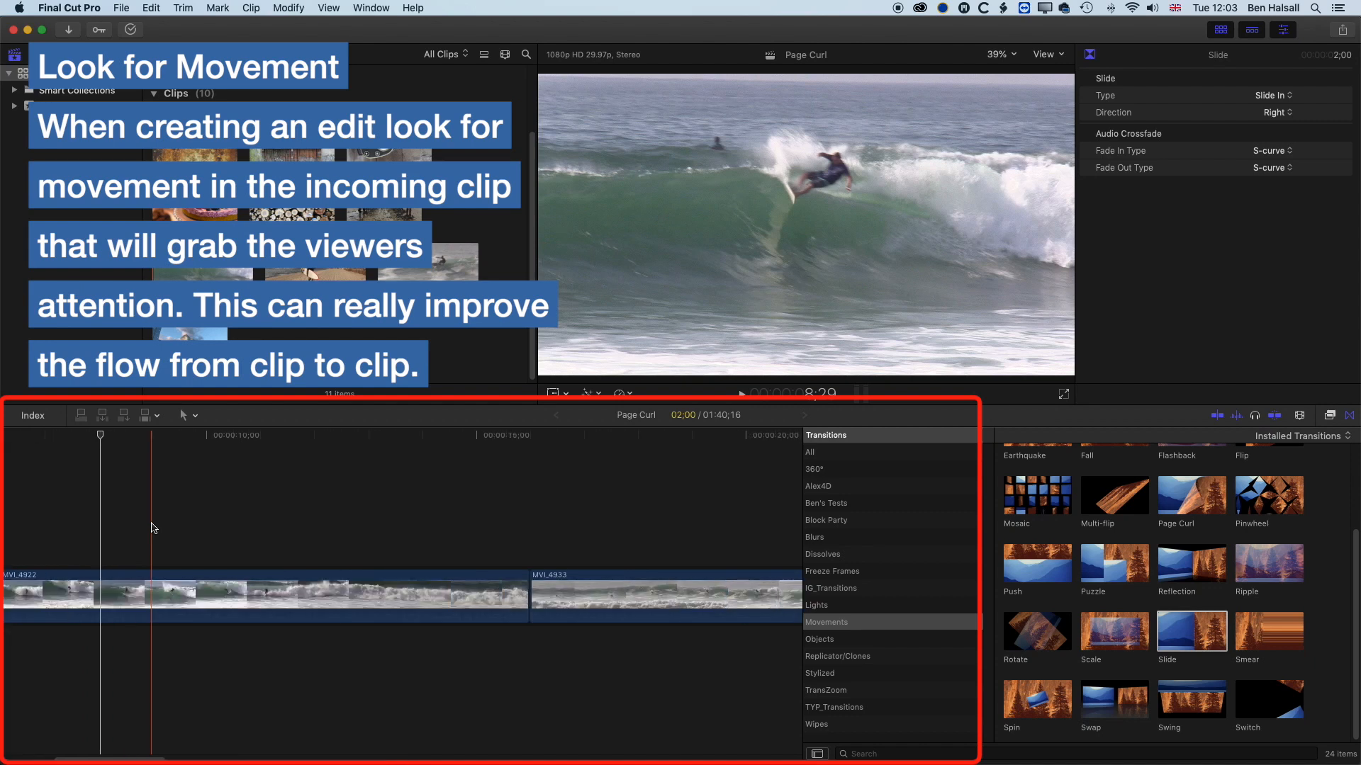
{"action": "scroll", "coordinate": [142, 528], "scroll_direction": "left", "scroll_amount": 8}
{"action": "scroll", "coordinate": [141, 527], "scroll_direction": "left", "scroll_amount": 2}
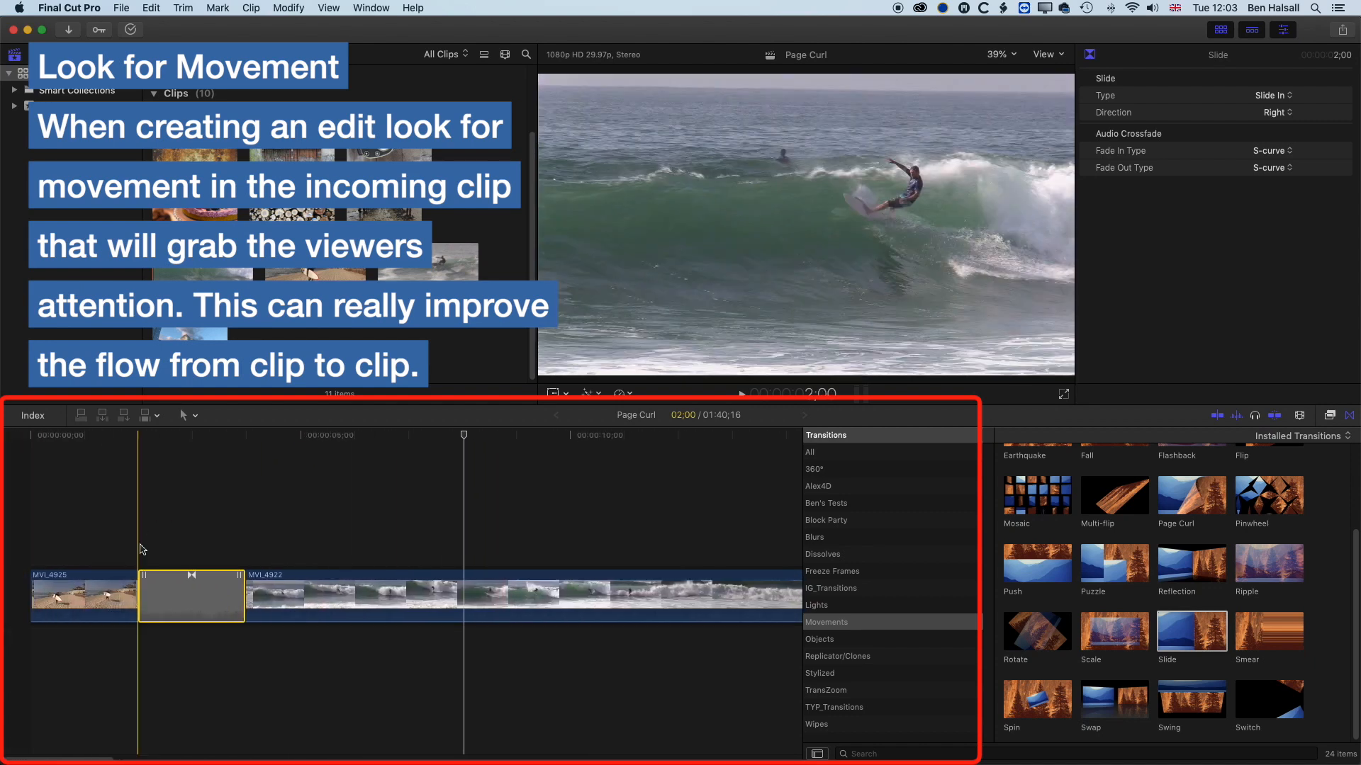
{"action": "left_click_drag", "start_coordinate": [144, 578], "coordinate": [401, 586]}
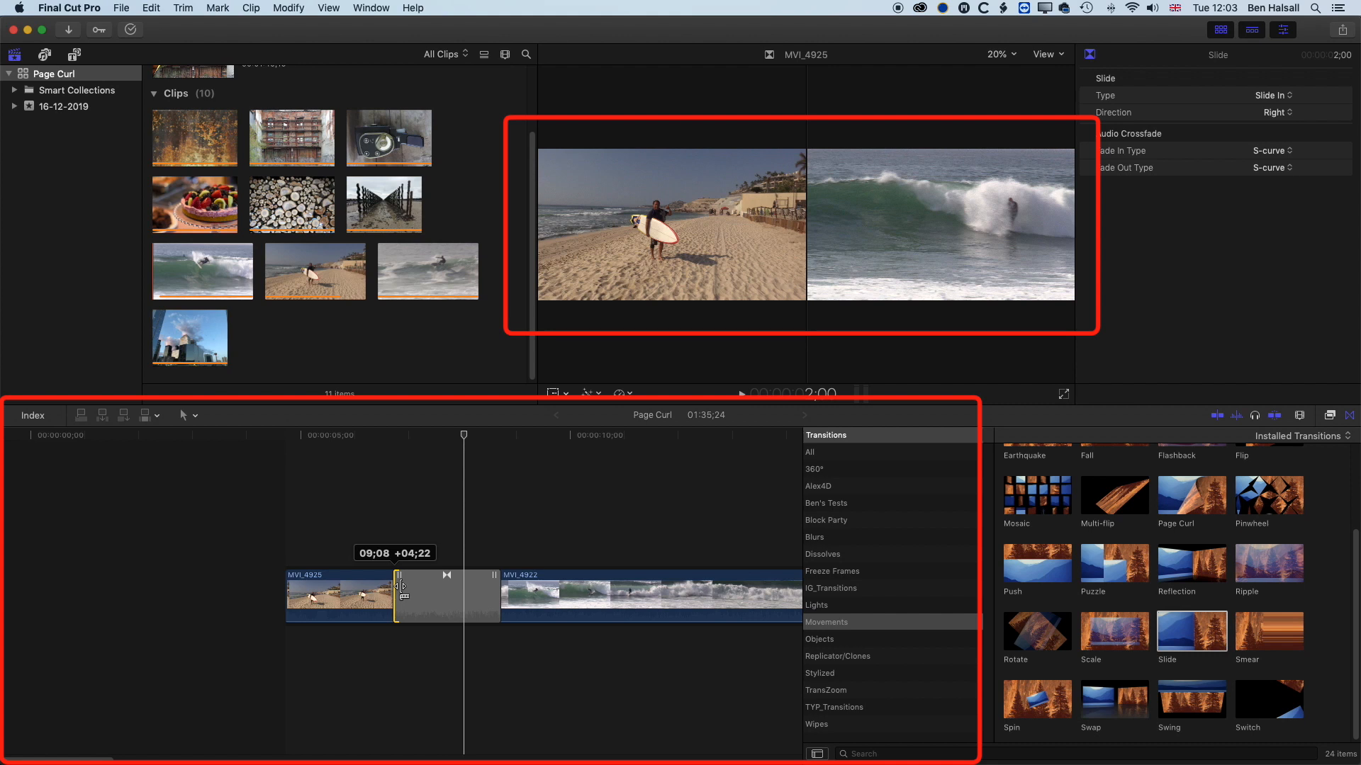
{"action": "left_click_drag", "start_coordinate": [401, 587], "coordinate": [452, 585]}
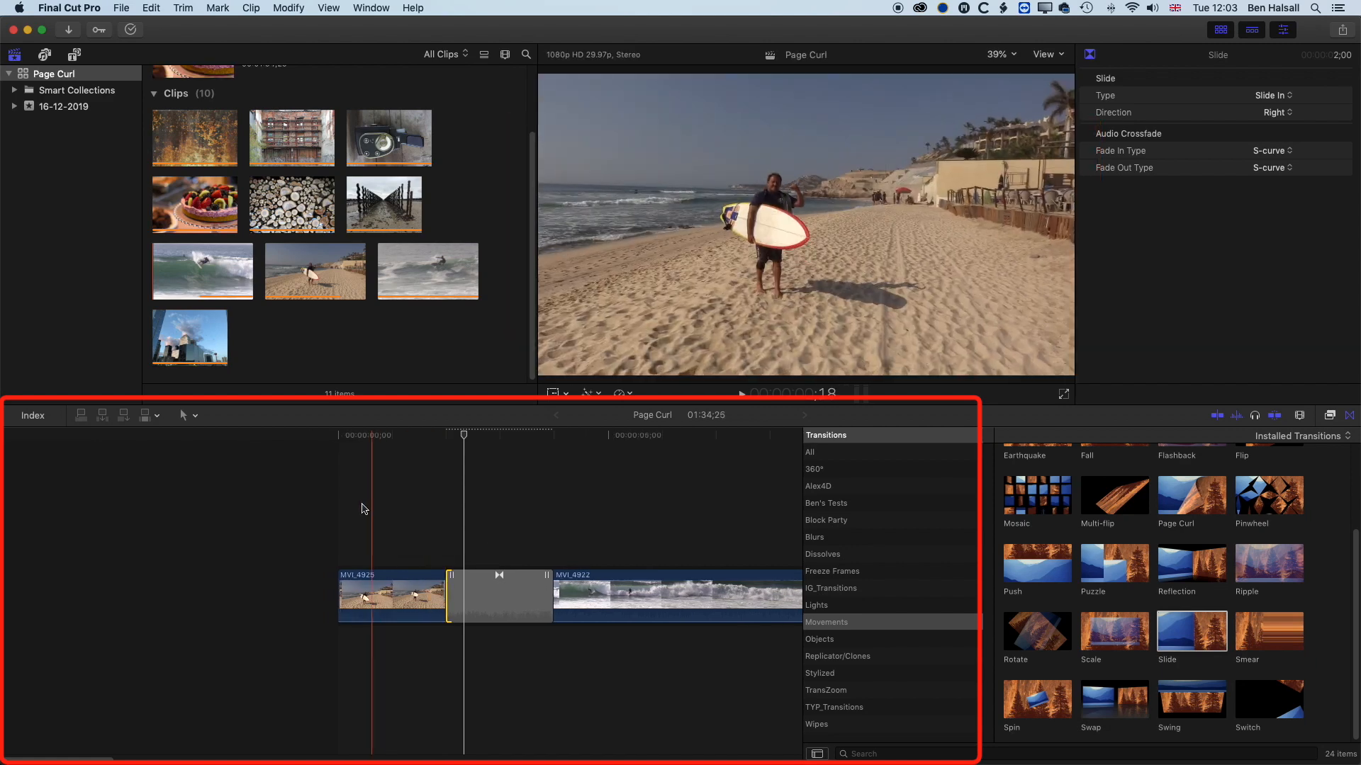
- Play the project up to the Slide transition and park the playhead inside it at about 2;14
{"action": "key", "text": "space"}
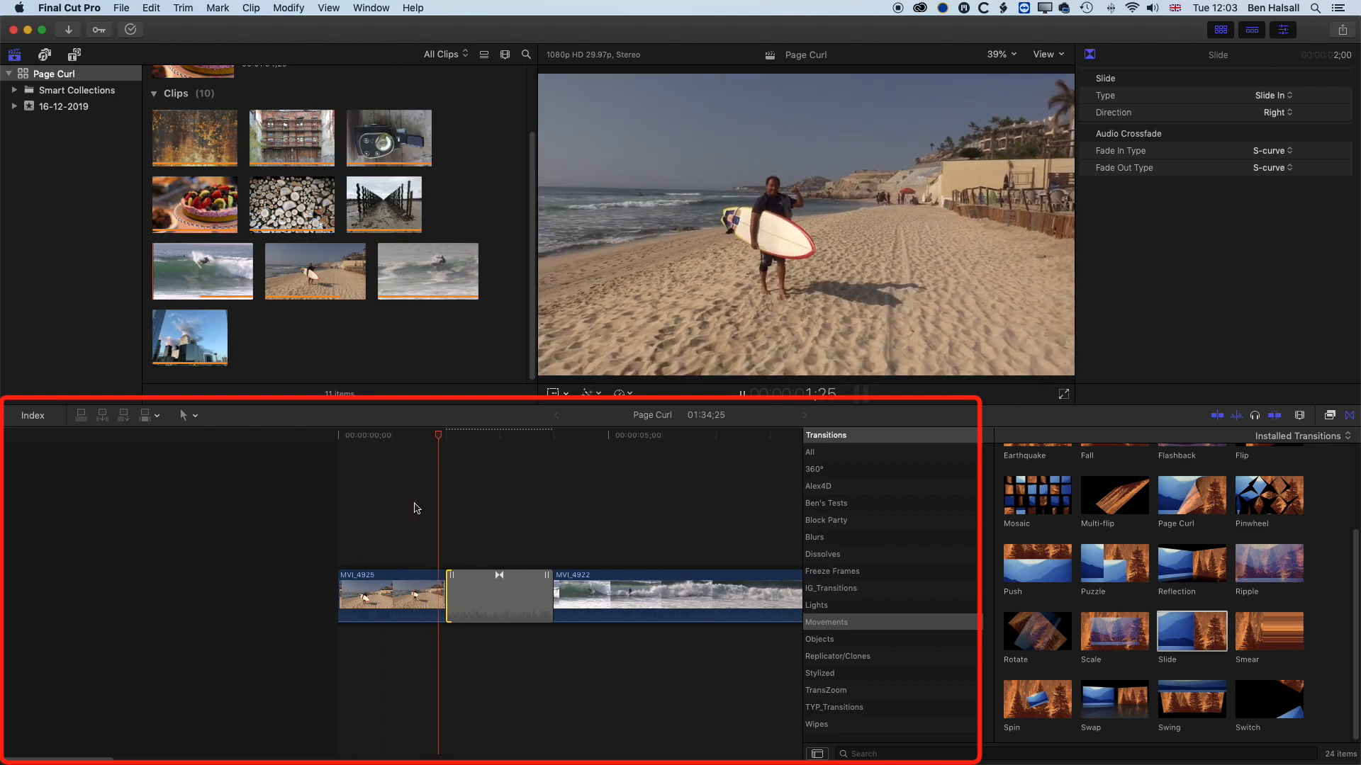
{"action": "key", "text": "space"}
{"action": "left_click", "coordinate": [473, 438]}
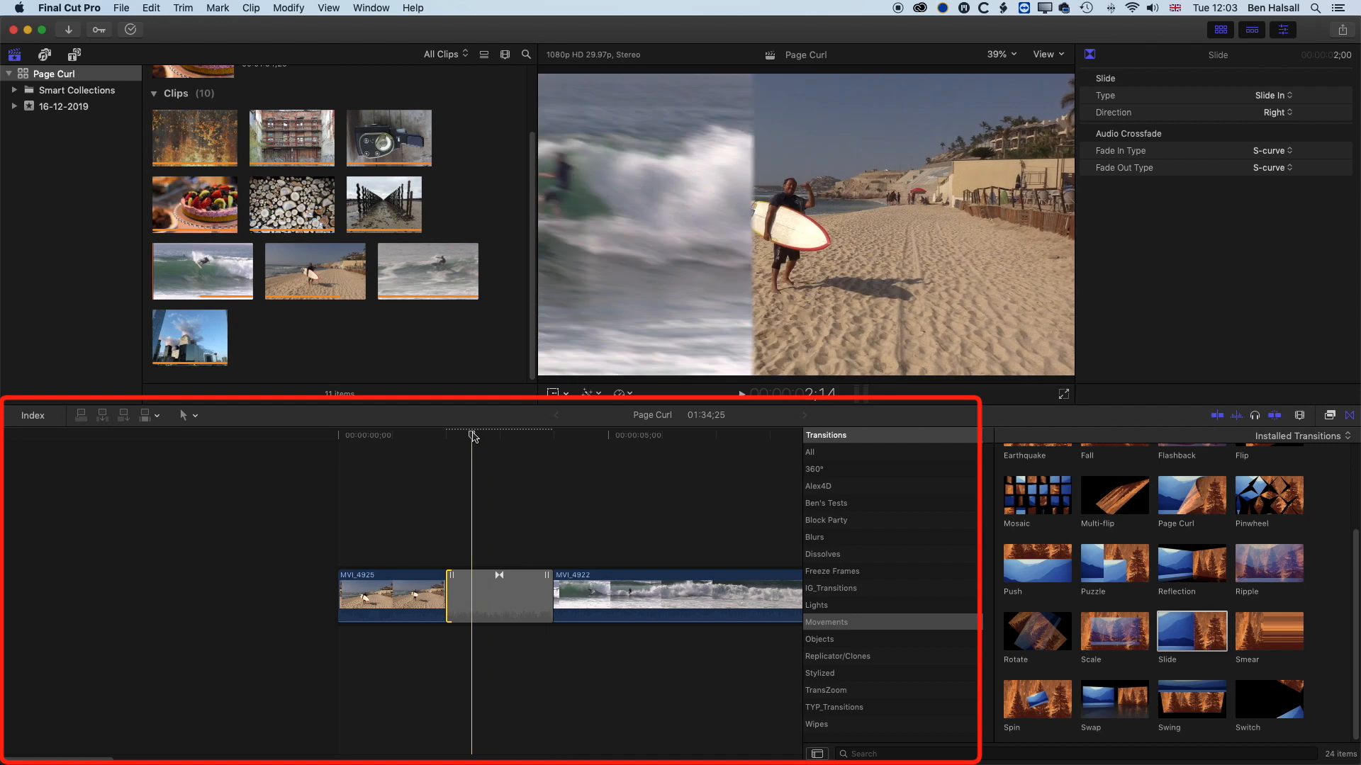
- Set the direction of the Slide transition between MVI_4925 and MVI_4922 to Left and play it through
{"action": "left_click", "coordinate": [477, 598]}
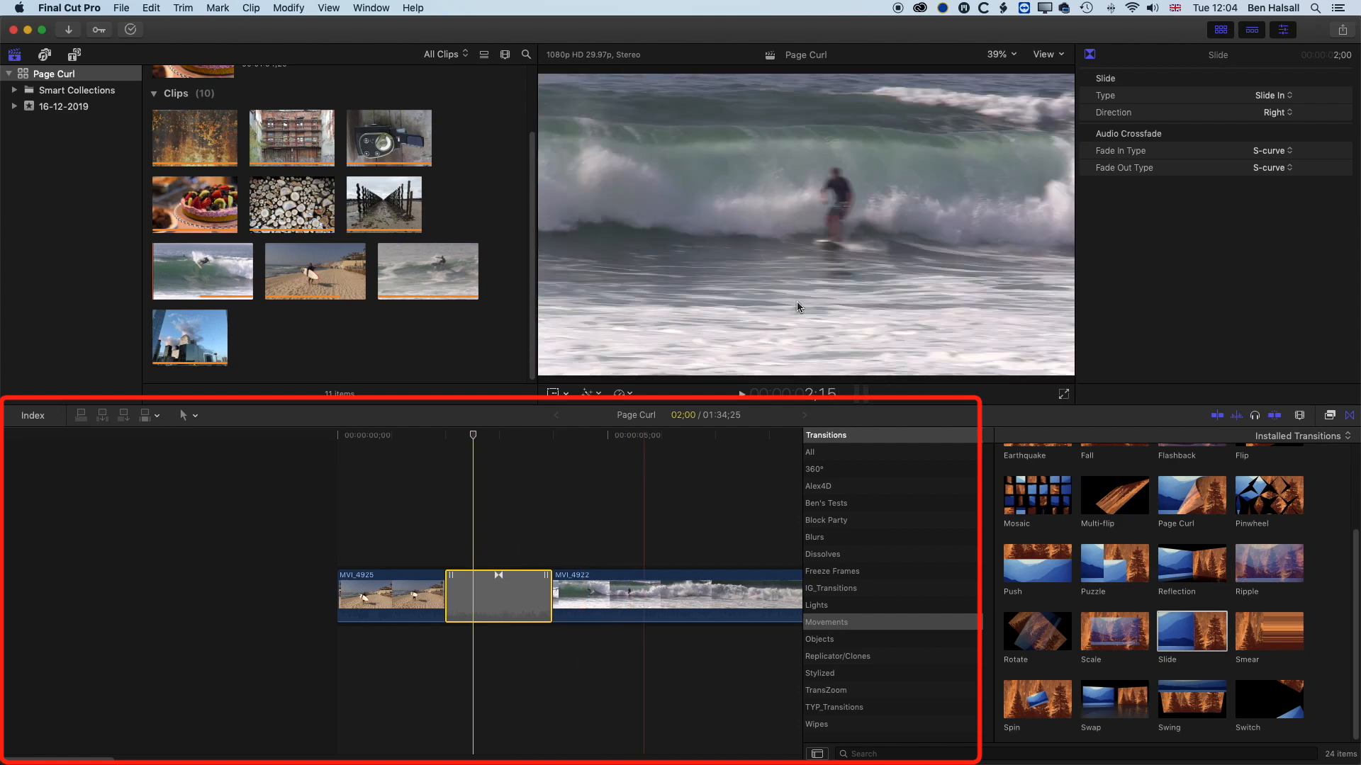
{"action": "left_click", "coordinate": [1276, 113]}
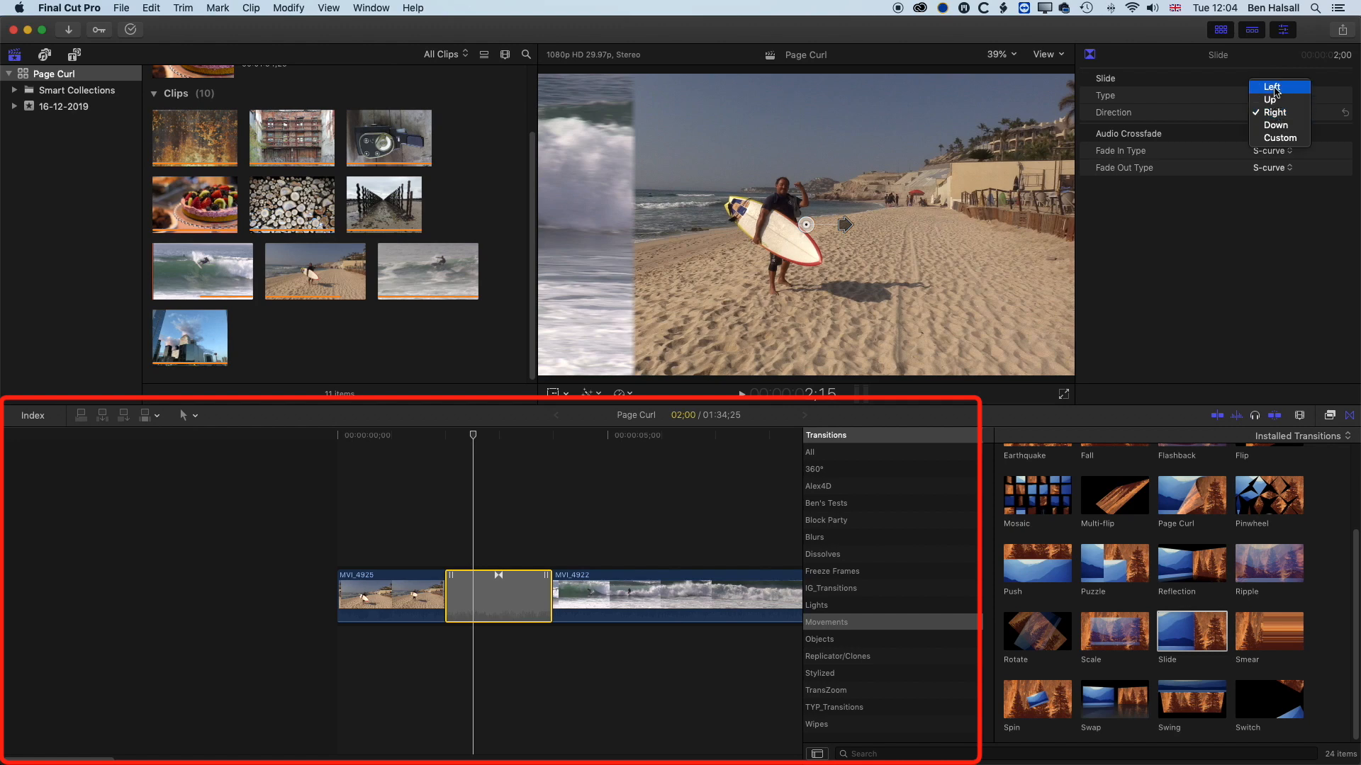
{"action": "left_click", "coordinate": [1272, 88]}
{"action": "left_click_drag", "start_coordinate": [475, 437], "coordinate": [456, 439]}
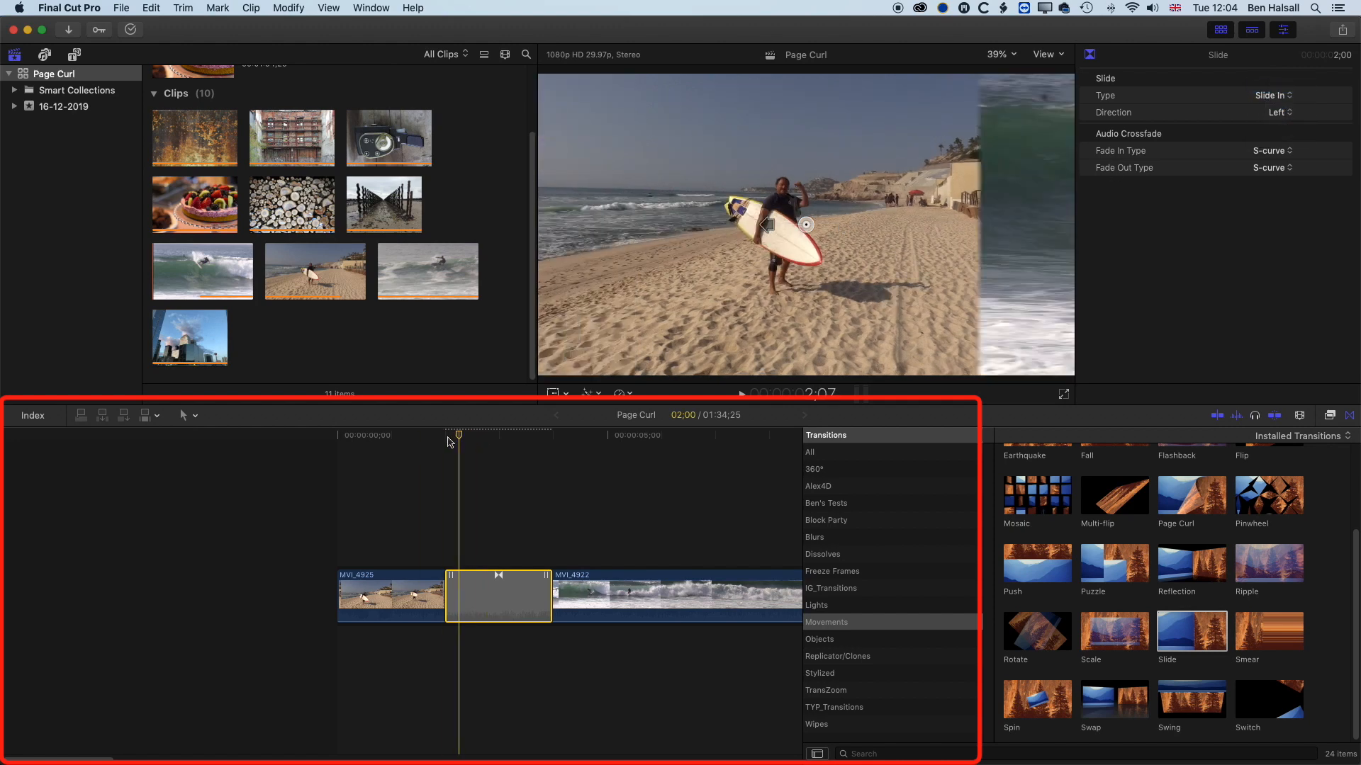
{"action": "key", "text": "space"}
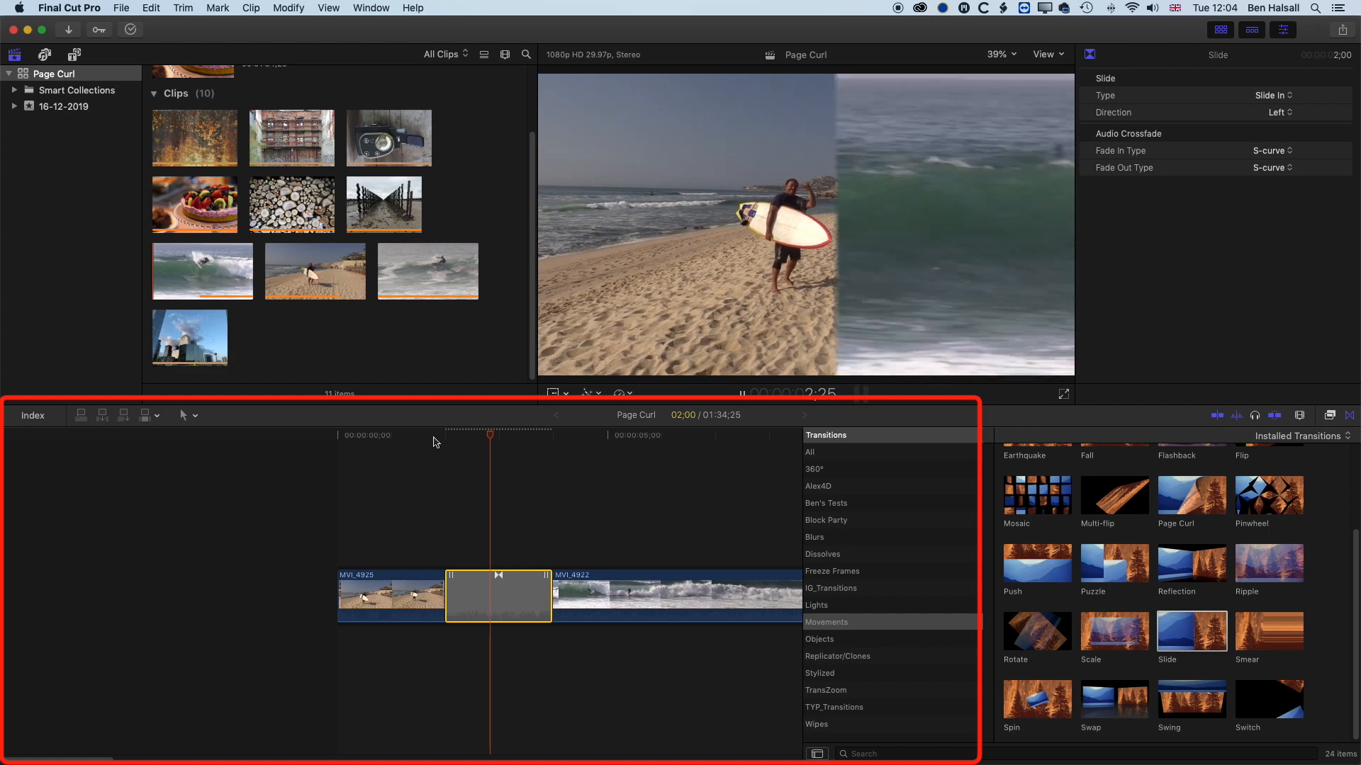
{"action": "key", "text": "space"}
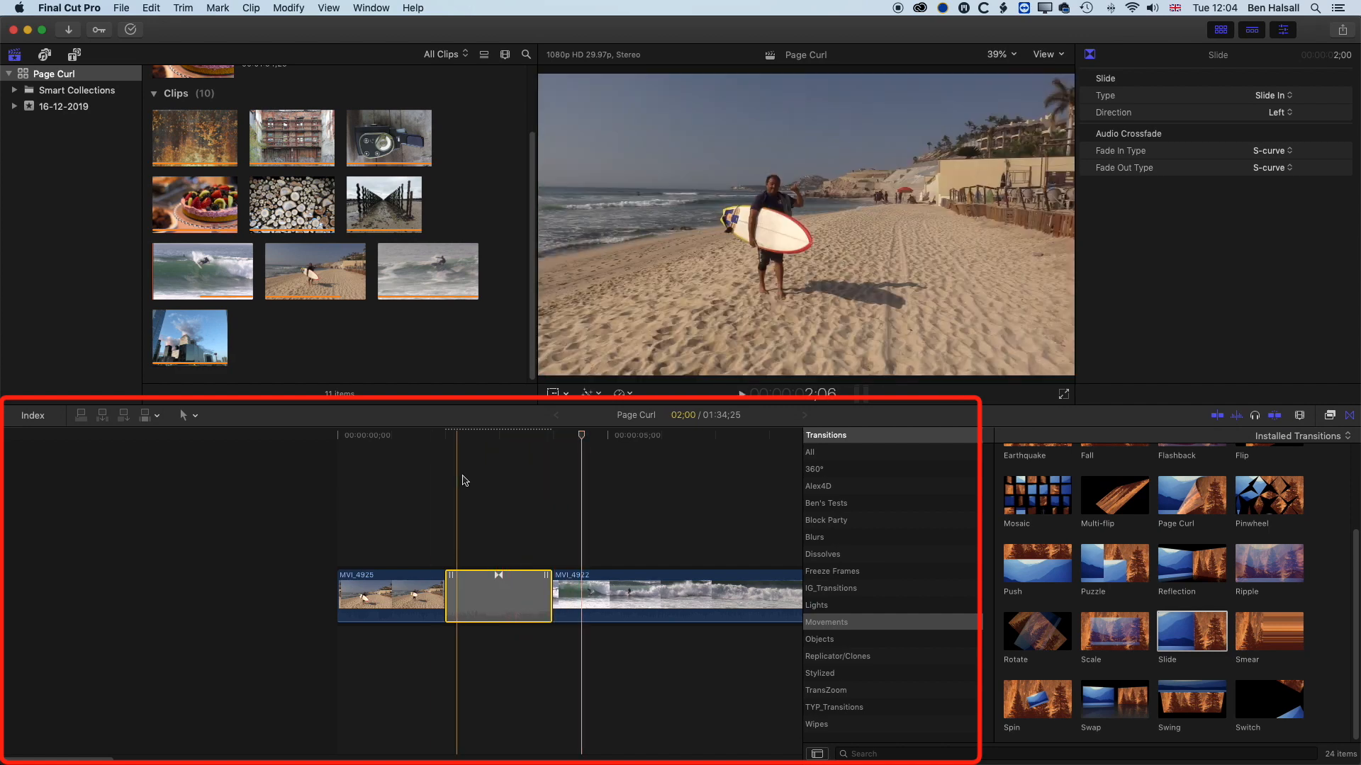
- Ripple-trim about 16 frames off the start of MVI_4922 at the Slide transition and play the edit
{"action": "left_click_drag", "start_coordinate": [446, 578], "coordinate": [480, 577]}
{"action": "key", "text": "space"}
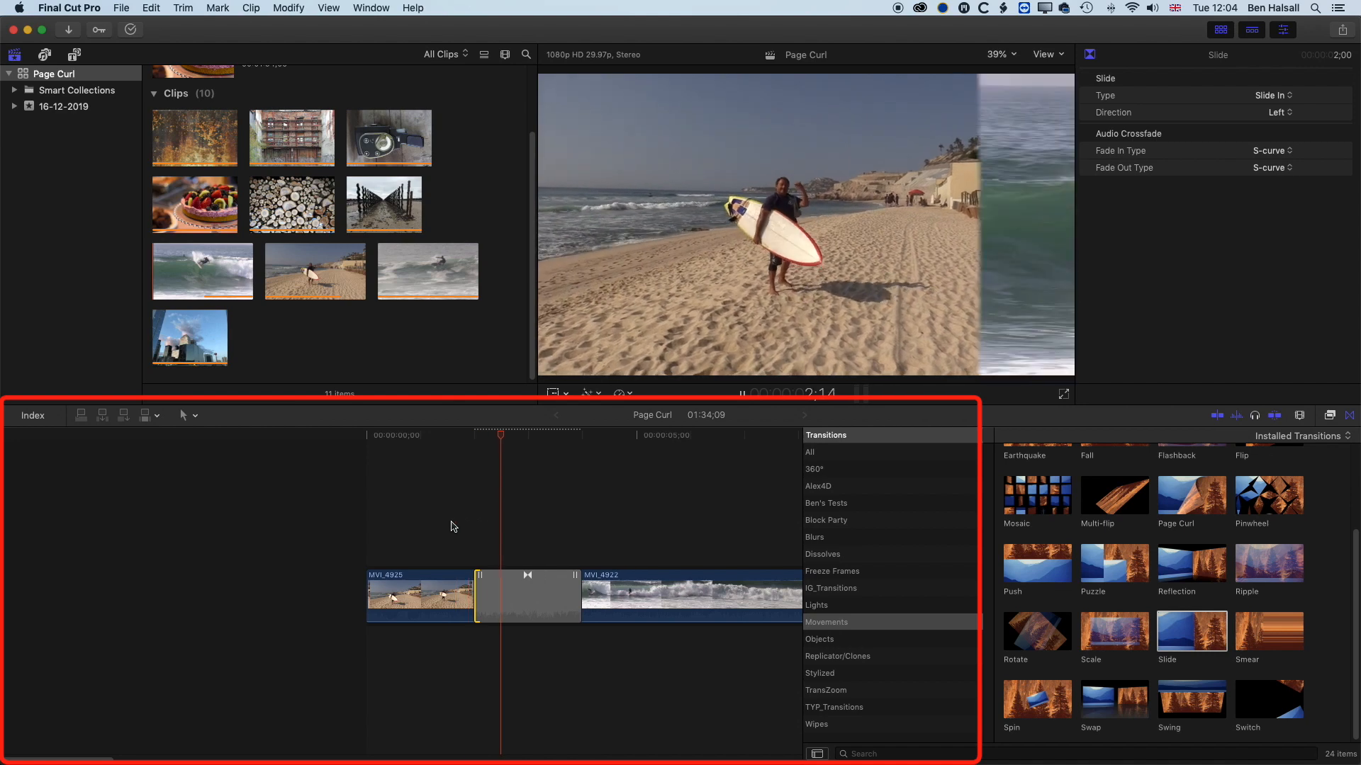
{"action": "key", "text": "space"}
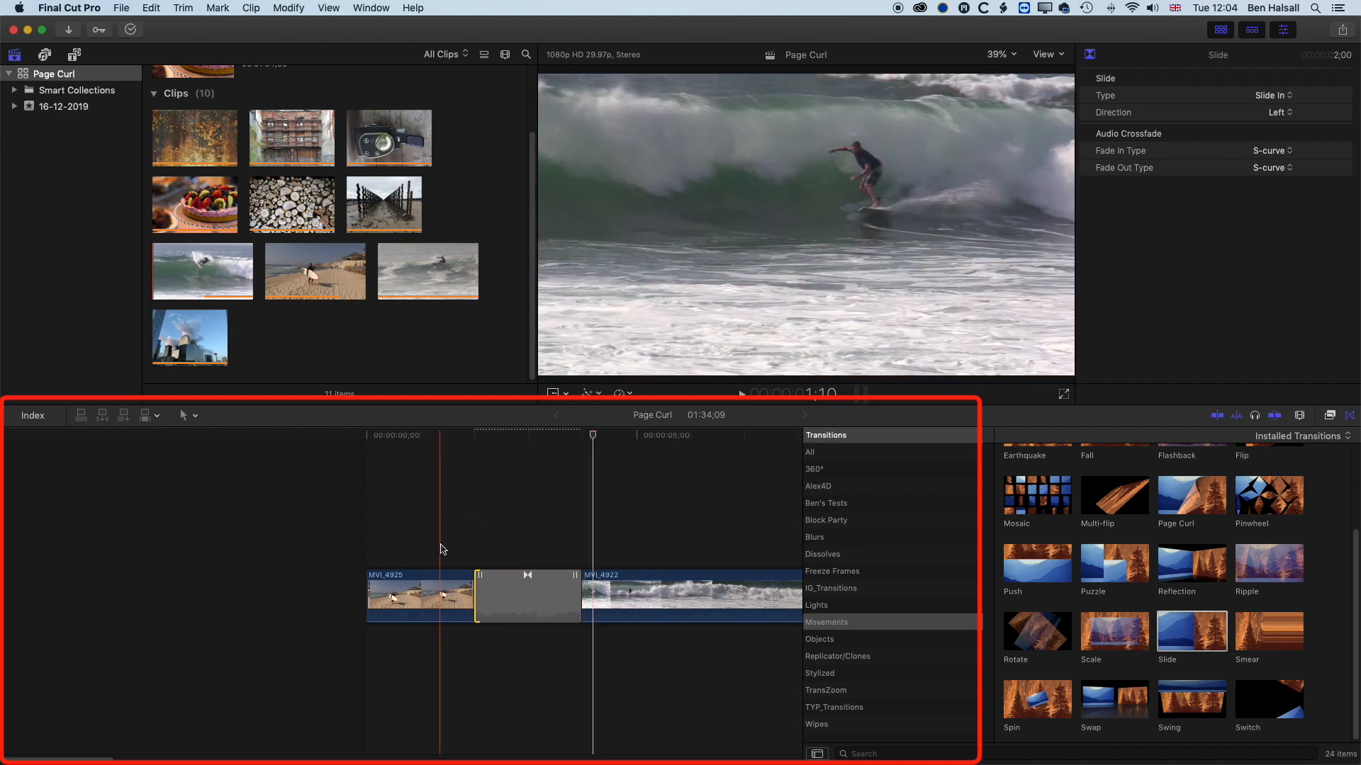
- Shorten the Slide transition to 1;00 and extend the start of MVI_4922 by 11 frames, checking each change in playback
{"action": "left_click_drag", "start_coordinate": [477, 591], "coordinate": [504, 581]}
{"action": "key", "text": "space"}
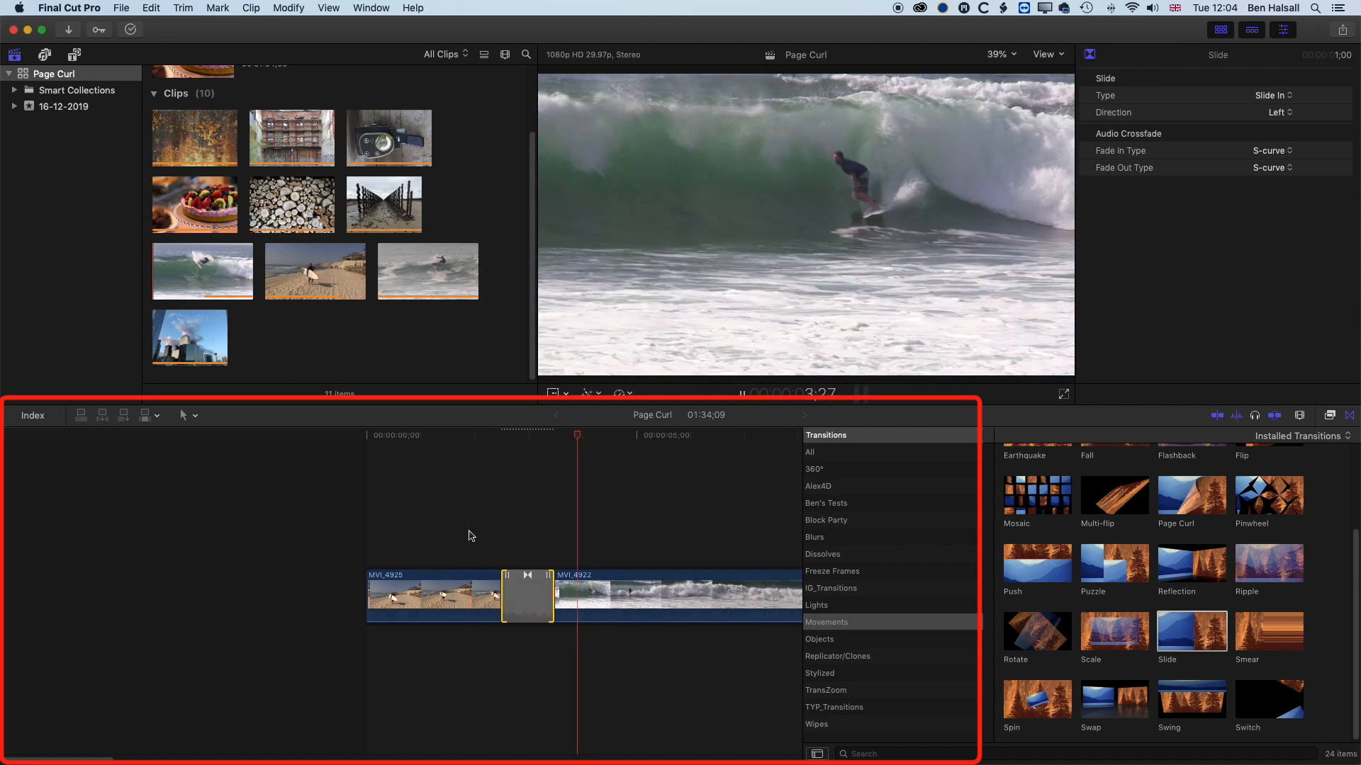
{"action": "key", "text": "space"}
{"action": "left_click_drag", "start_coordinate": [507, 578], "coordinate": [496, 578]}
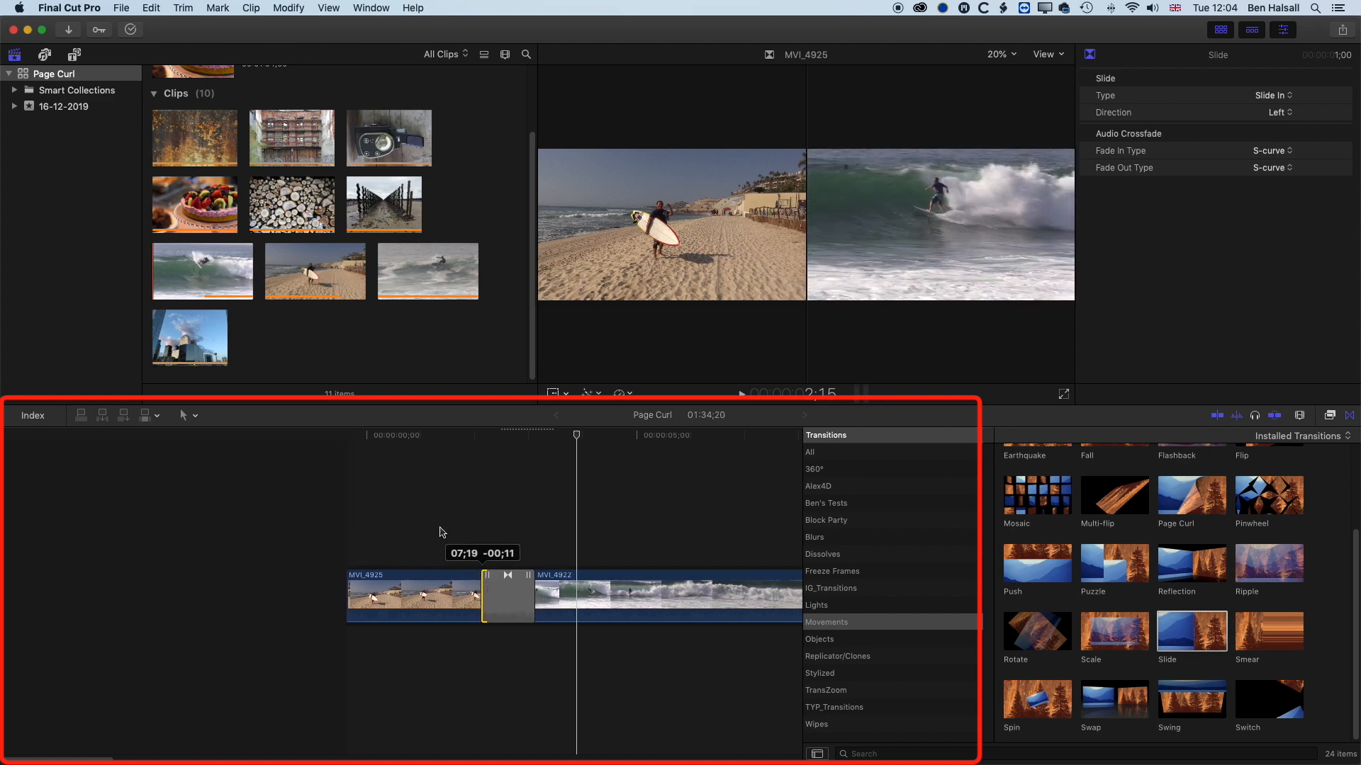
{"action": "key", "text": "space"}
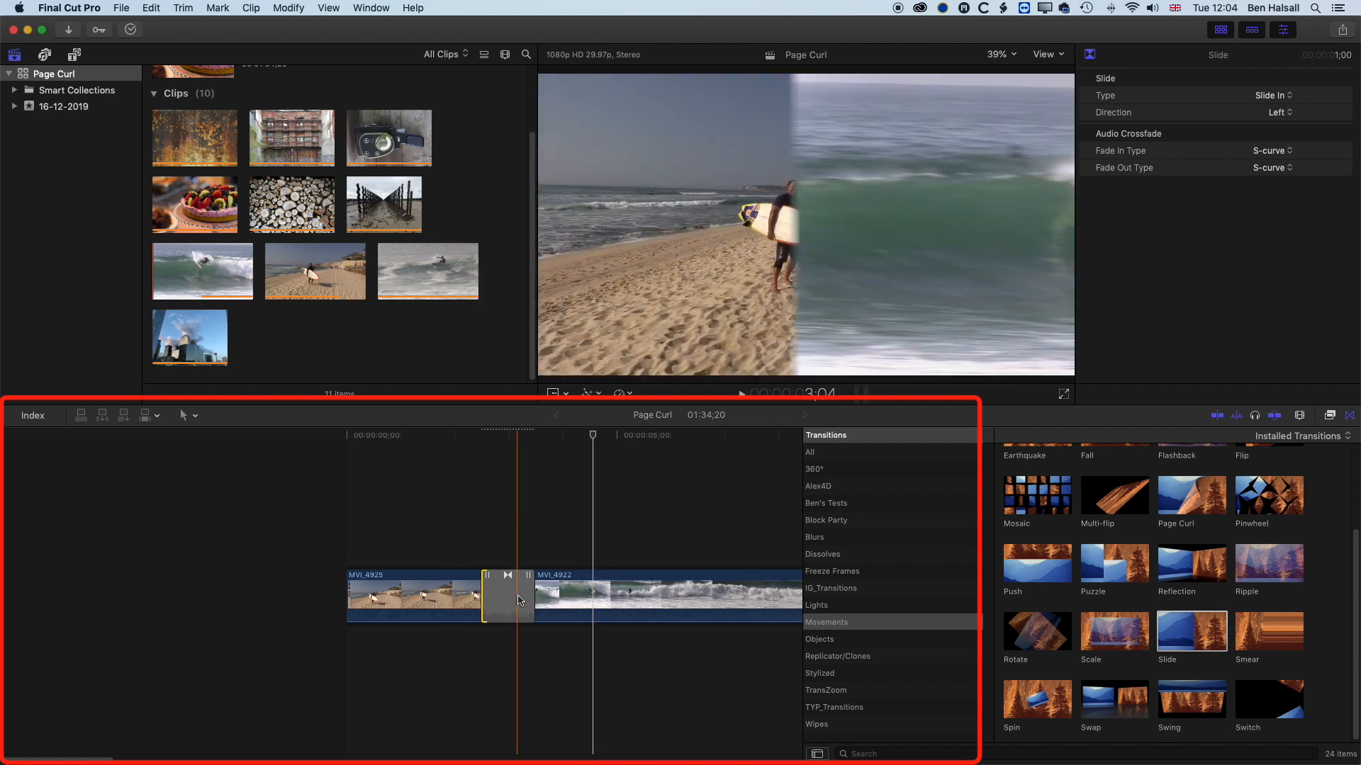
- Shorten the Slide transition to 18 frames and extend the start of MVI_4922 by about 14 frames, playing through the edit
{"action": "mouse_move", "coordinate": [483, 576]}
{"action": "left_mouse_down"}
{"action": "mouse_move", "coordinate": [461, 576]}
{"action": "mouse_move", "coordinate": [490, 590]}
{"action": "left_mouse_up"}
{"action": "key", "text": "space"}
{"action": "key", "text": "space"}
{"action": "left_click_drag", "start_coordinate": [473, 577], "coordinate": [459, 575]}
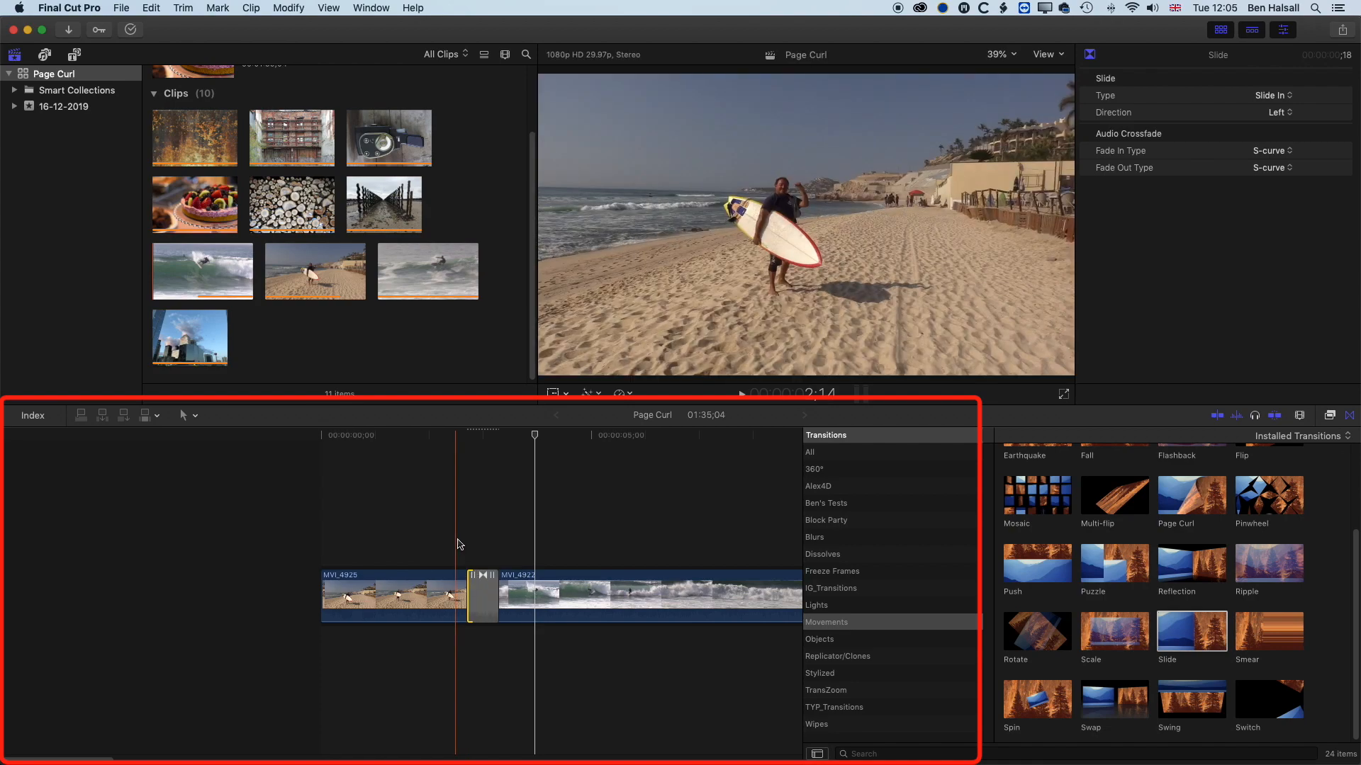
{"action": "key", "text": "space"}
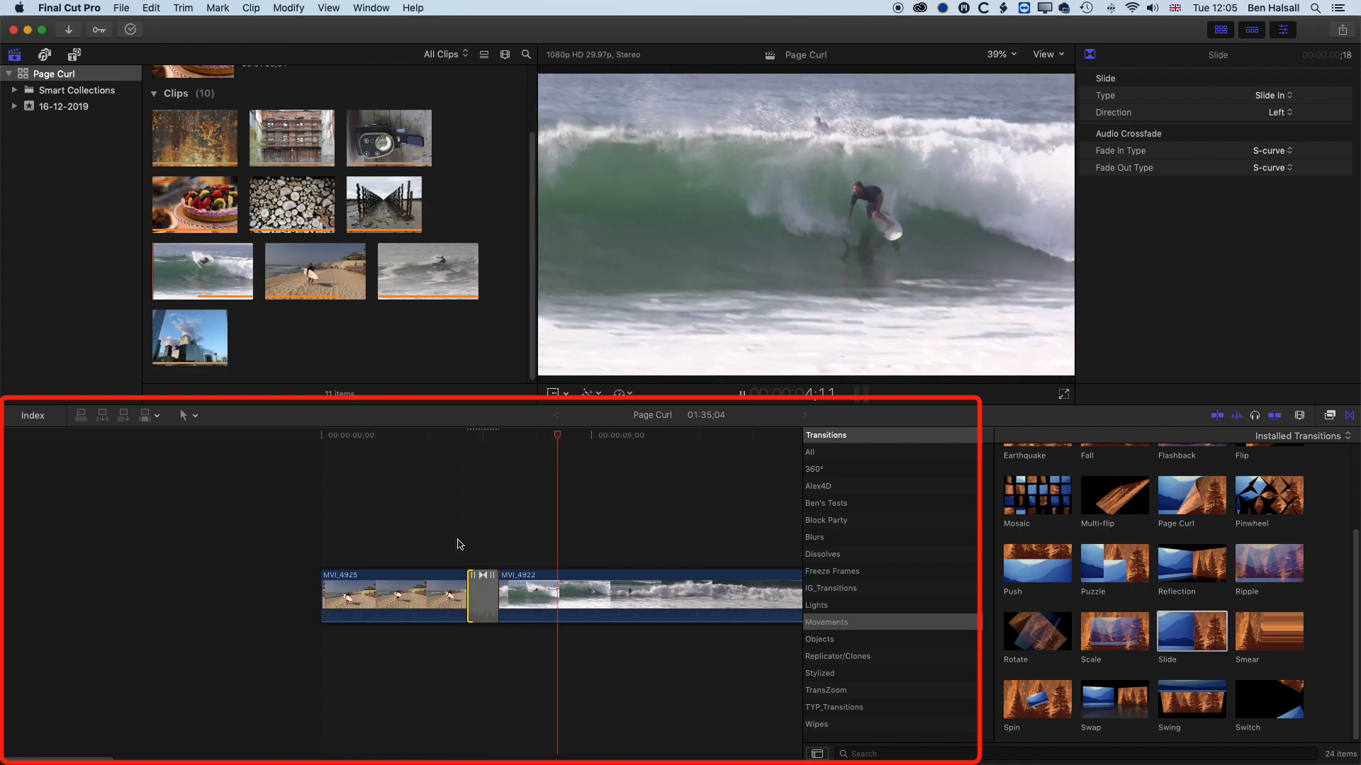
{"action": "left_click", "coordinate": [425, 437]}
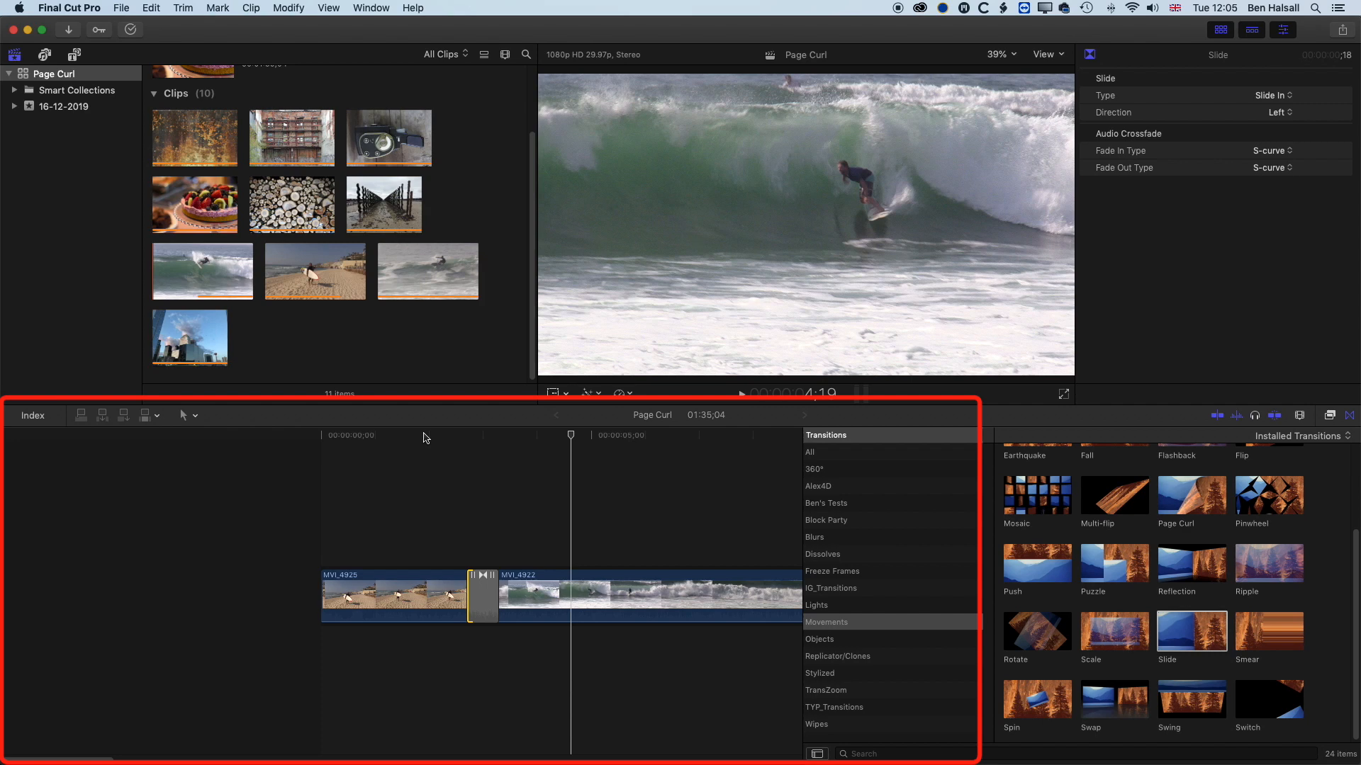
{"action": "left_click", "coordinate": [425, 437]}
{"action": "key", "text": "space"}
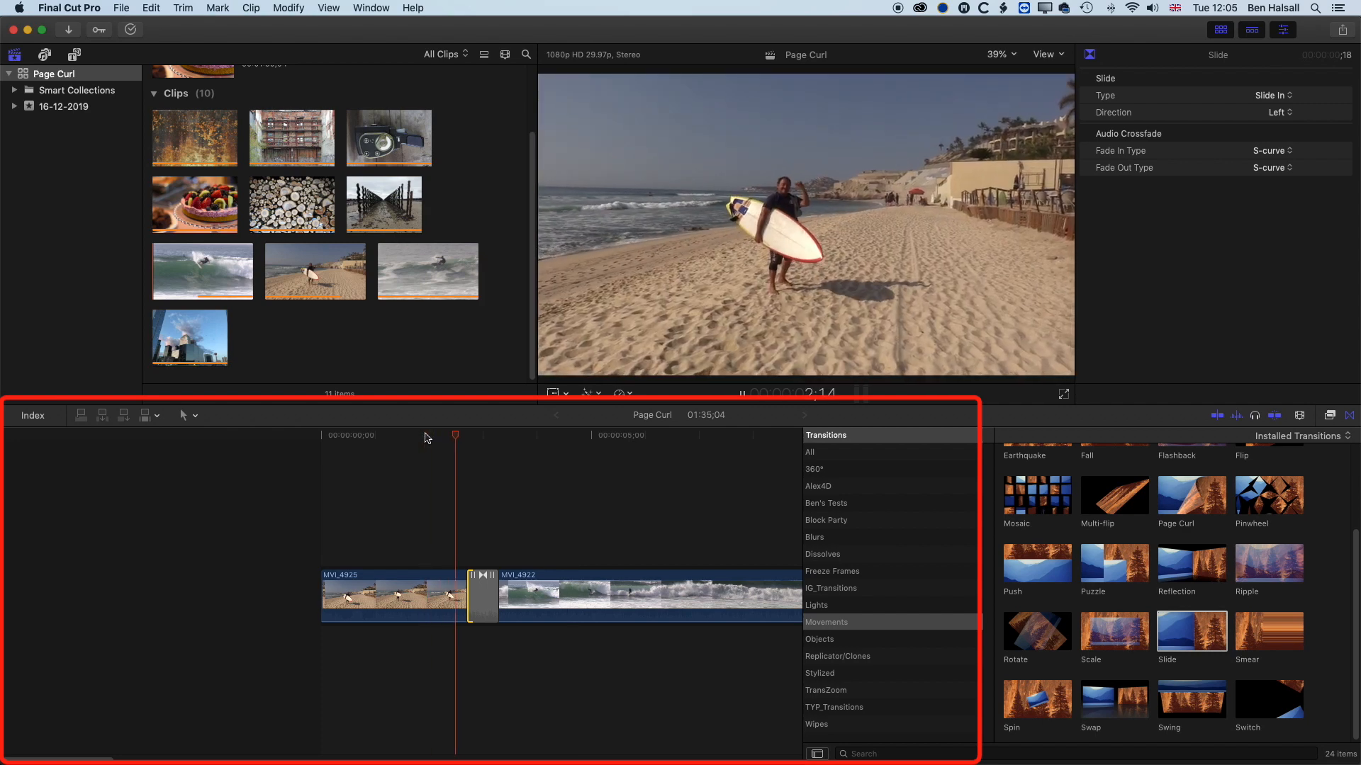
{"action": "key", "text": "space"}
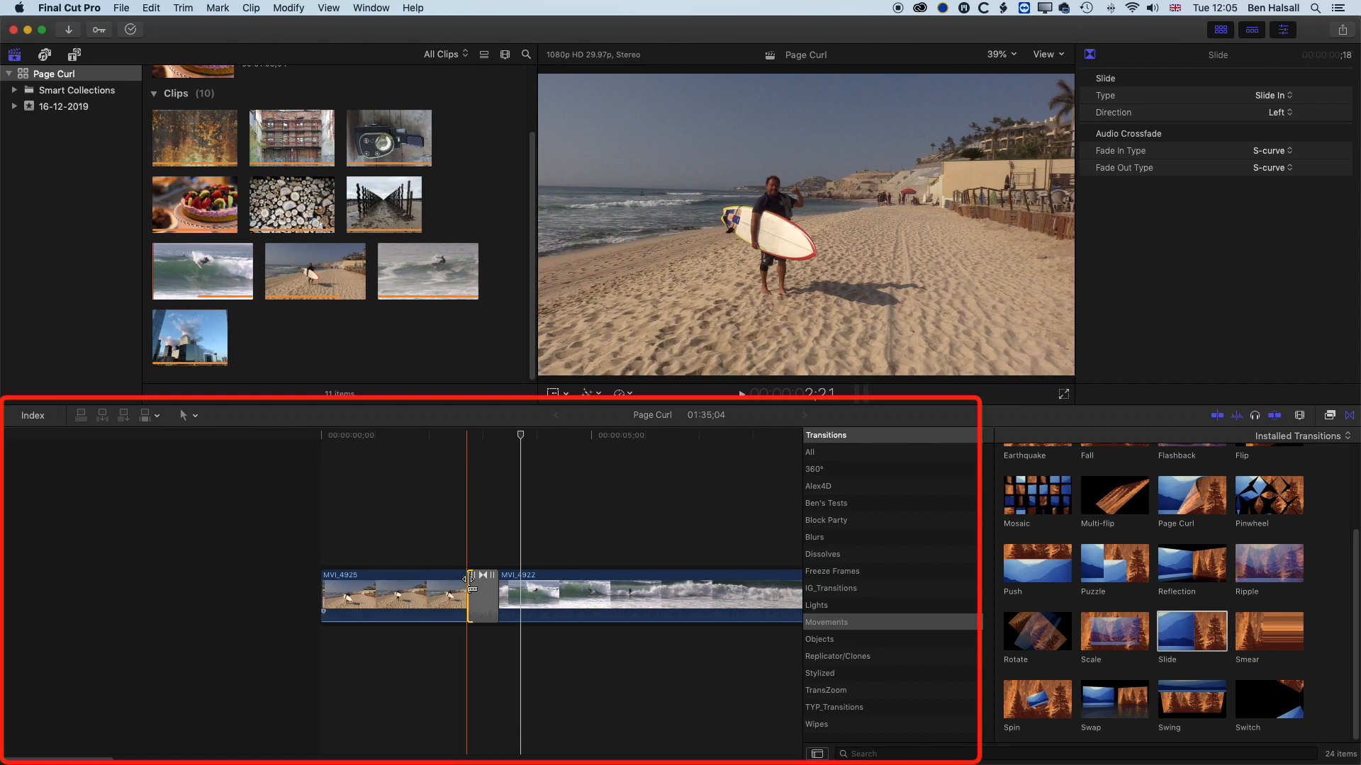
- Try the Slide Swap type on the transition between MVI_4925 and MVI_4922 and play it through
{"action": "left_click", "coordinate": [481, 594]}
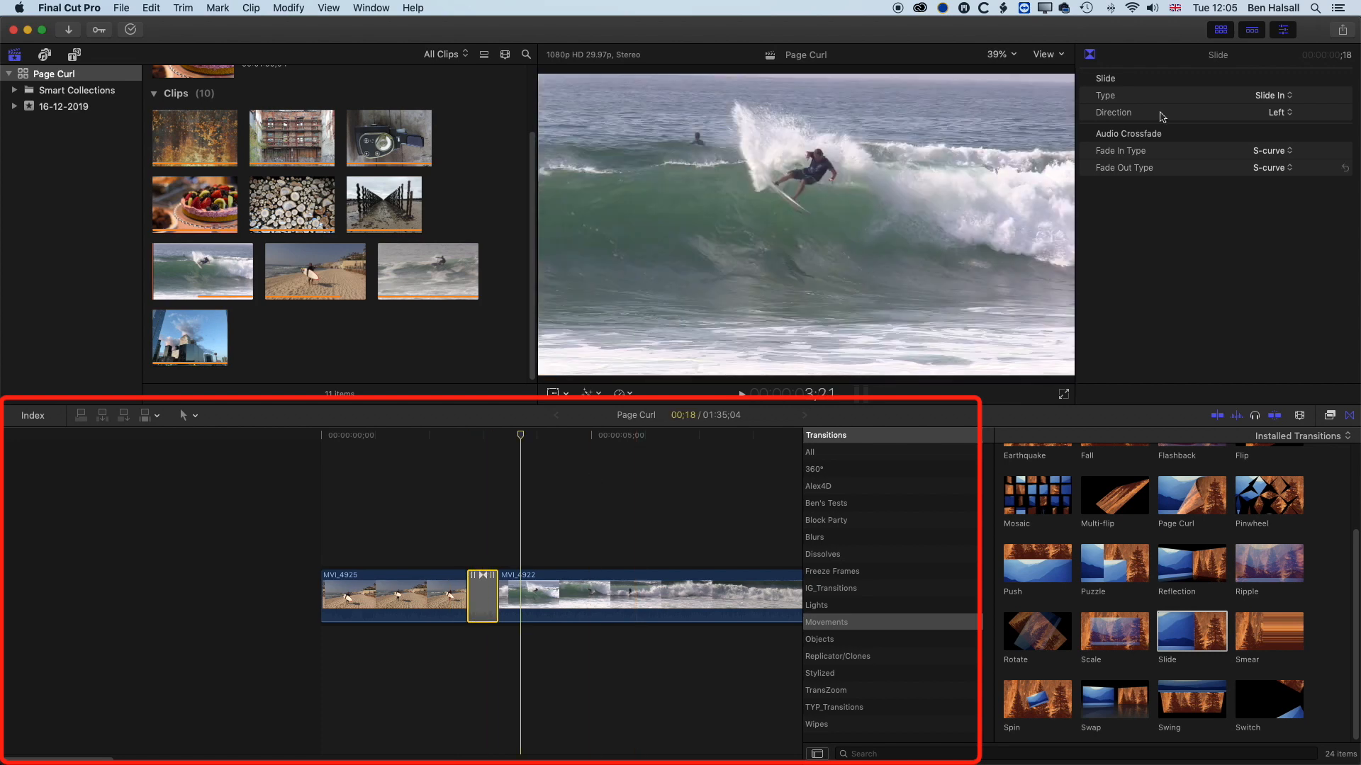
{"action": "left_click", "coordinate": [1269, 95]}
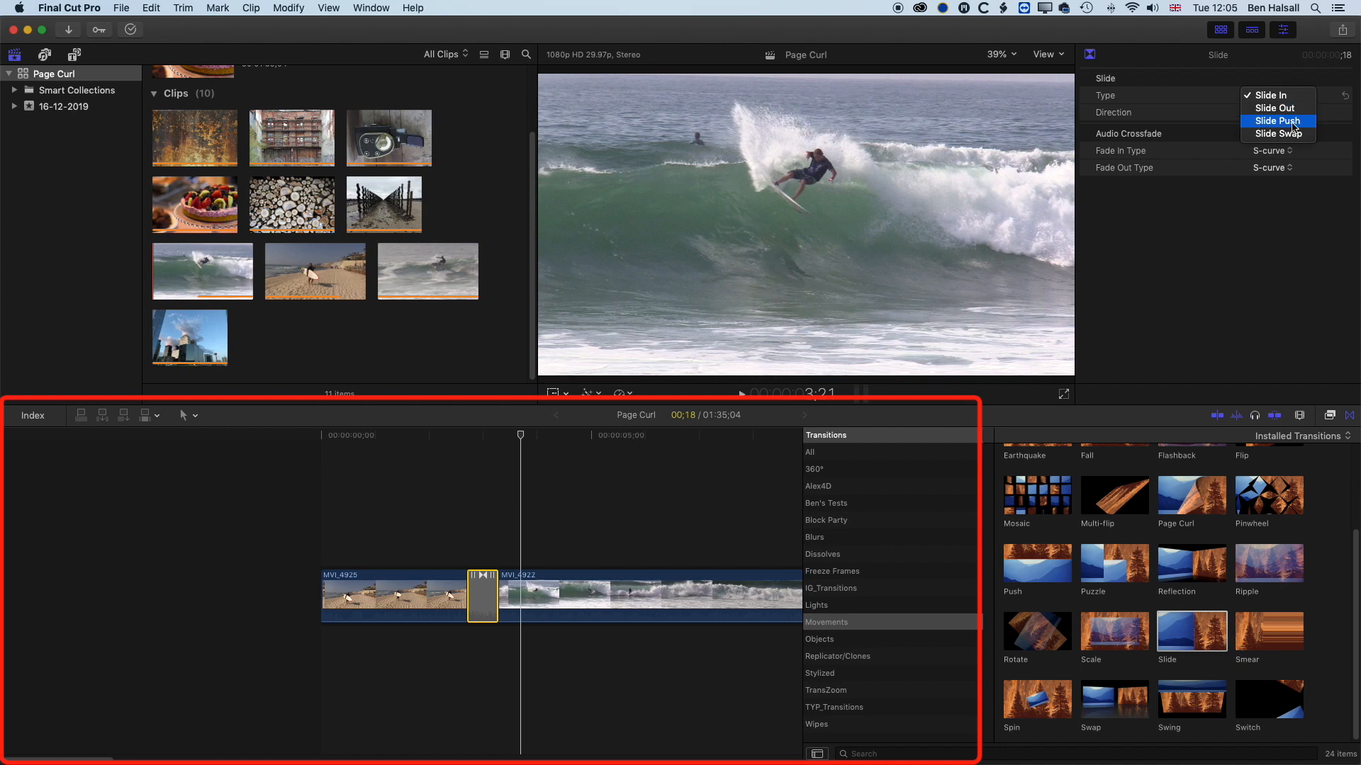
{"action": "left_click", "coordinate": [1281, 134]}
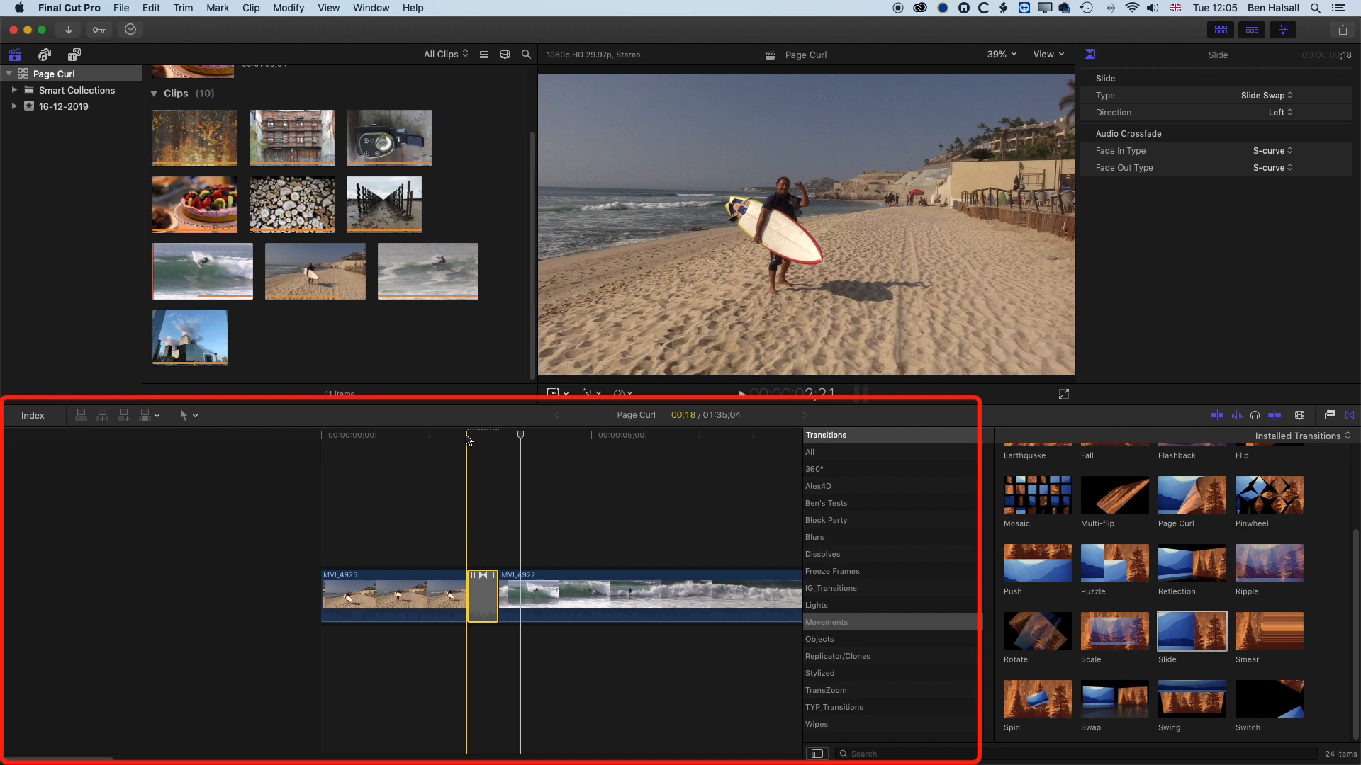
{"action": "key", "text": "space"}
{"action": "key", "text": "space"}
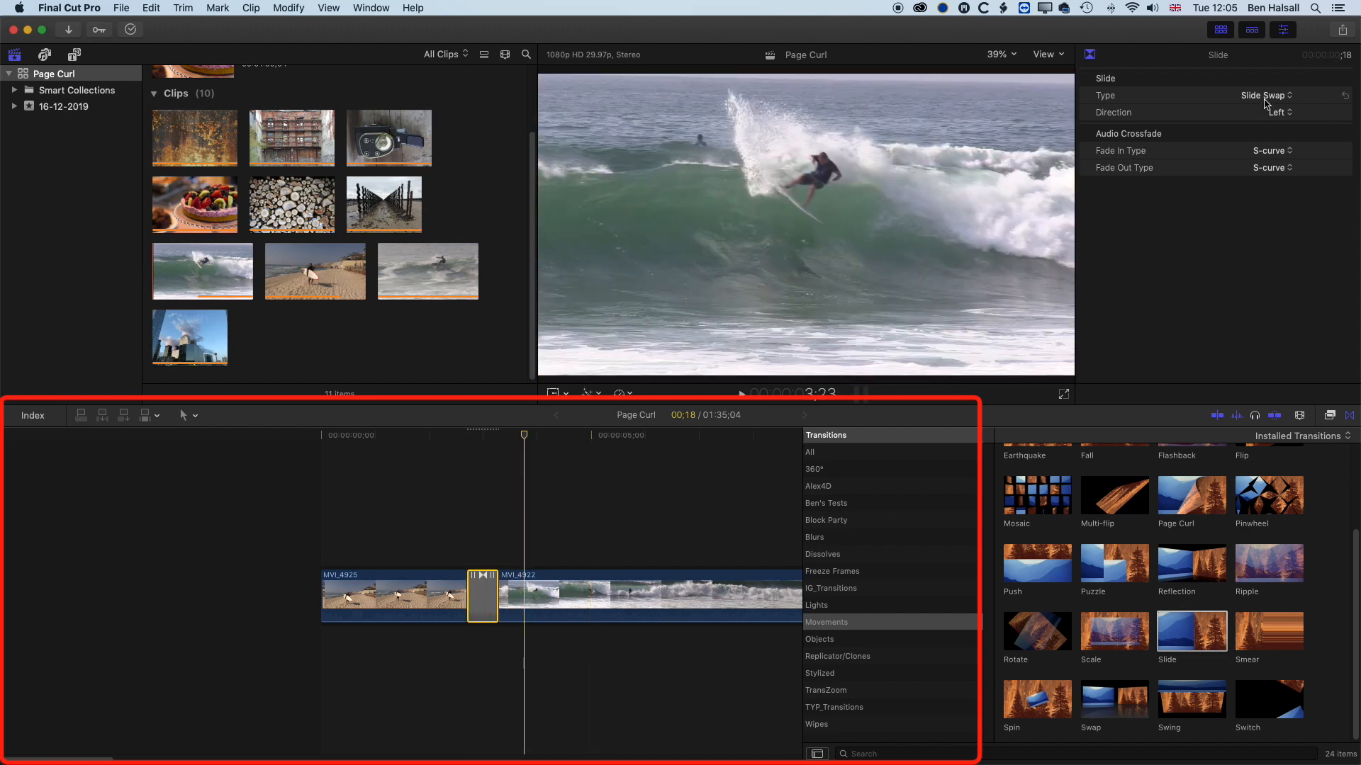
- Set the transition's type to Slide Push and play it through from just before the edit
{"action": "left_click", "coordinate": [1265, 96]}
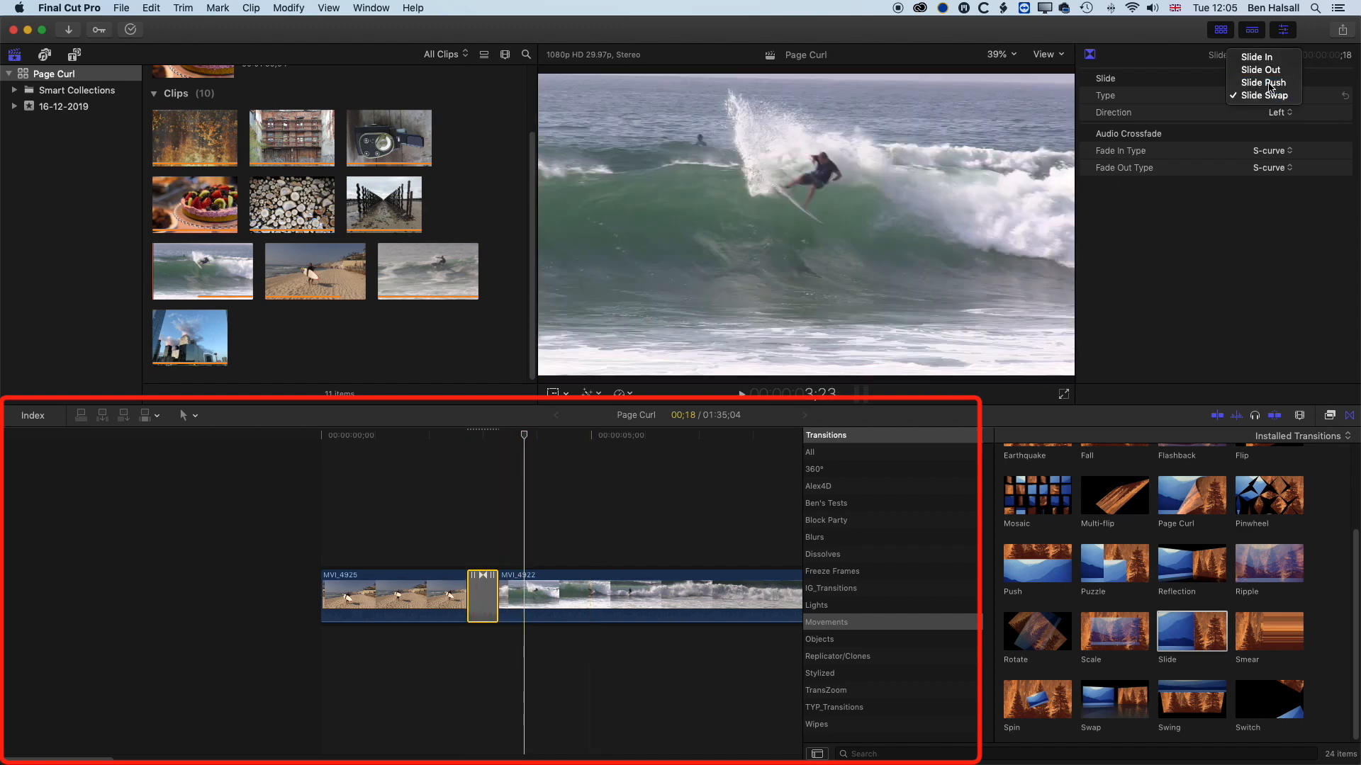
{"action": "left_click", "coordinate": [1270, 84]}
{"action": "key", "text": "space"}
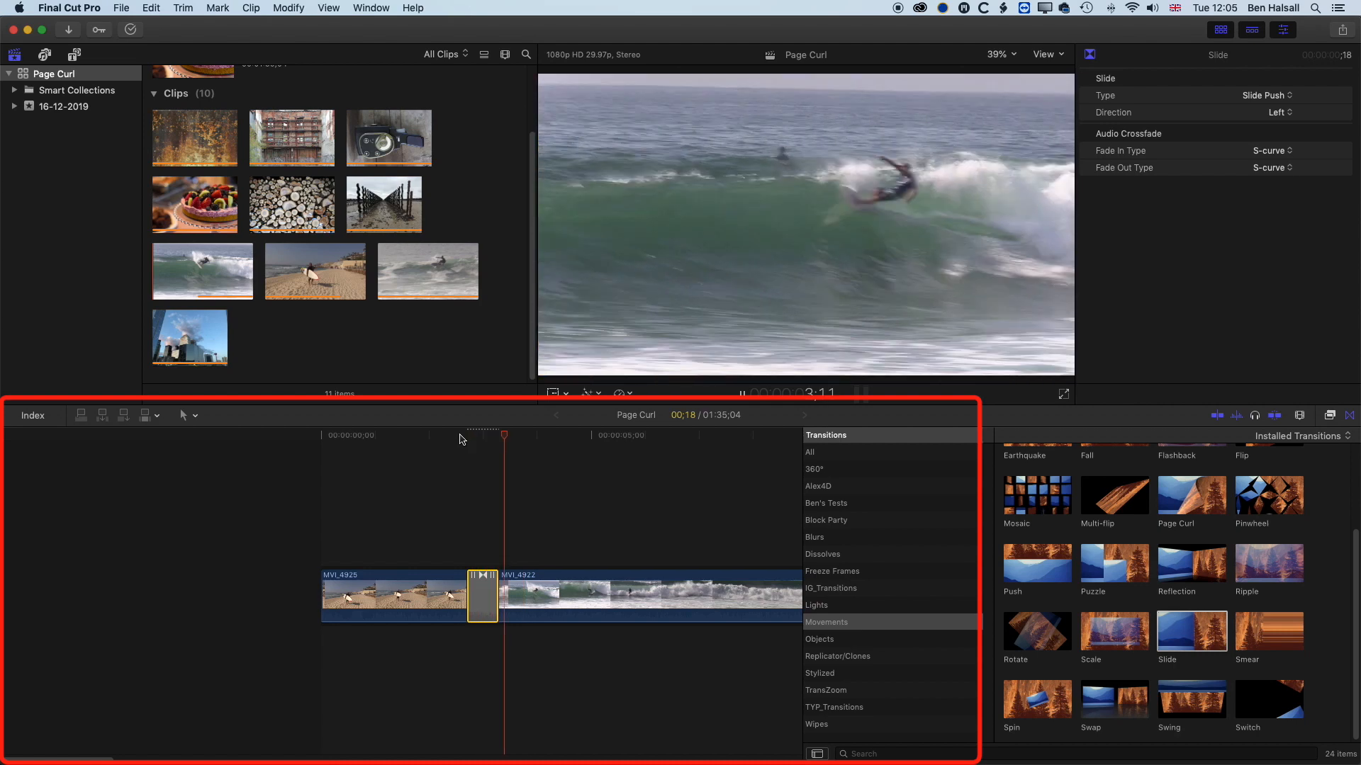
{"action": "key", "text": "space"}
{"action": "key", "text": "space"}
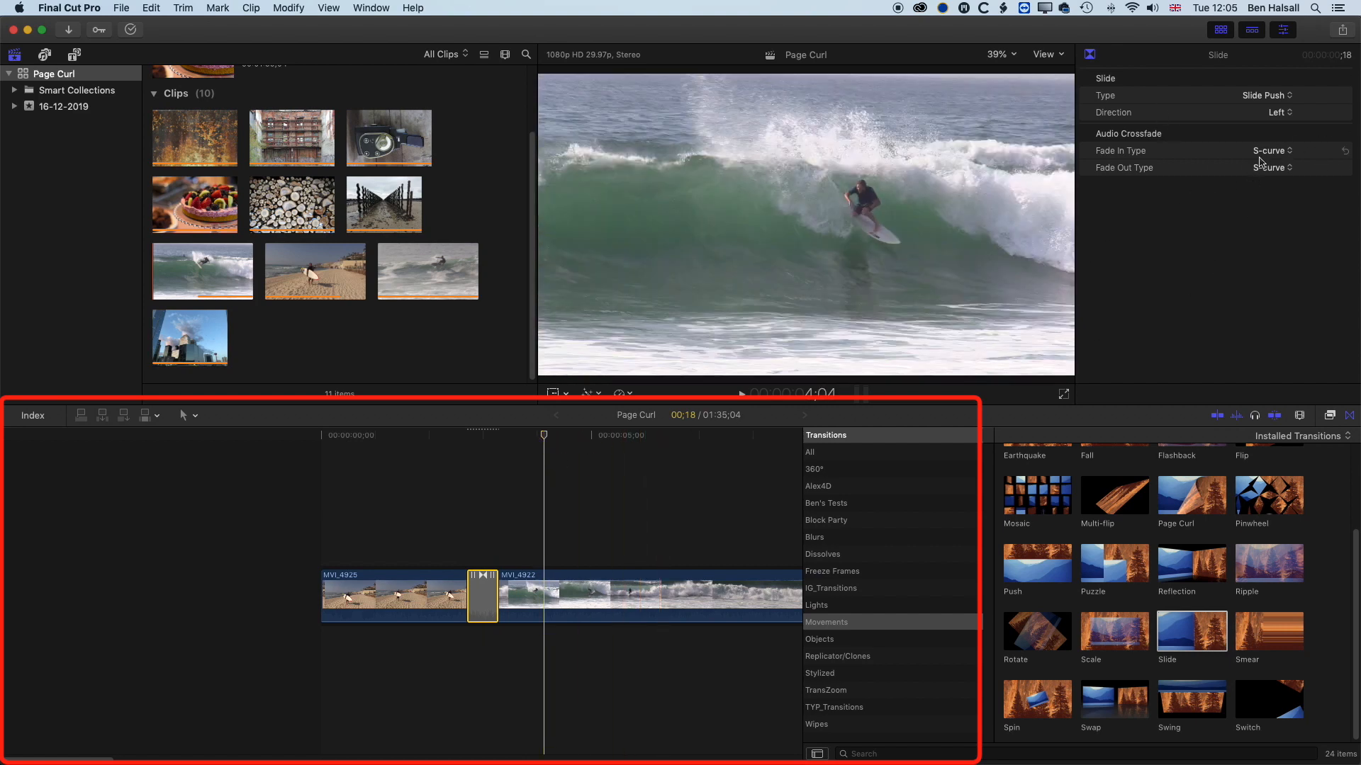
{"action": "left_click_drag", "start_coordinate": [546, 442], "coordinate": [452, 443]}
{"action": "key", "text": "space"}
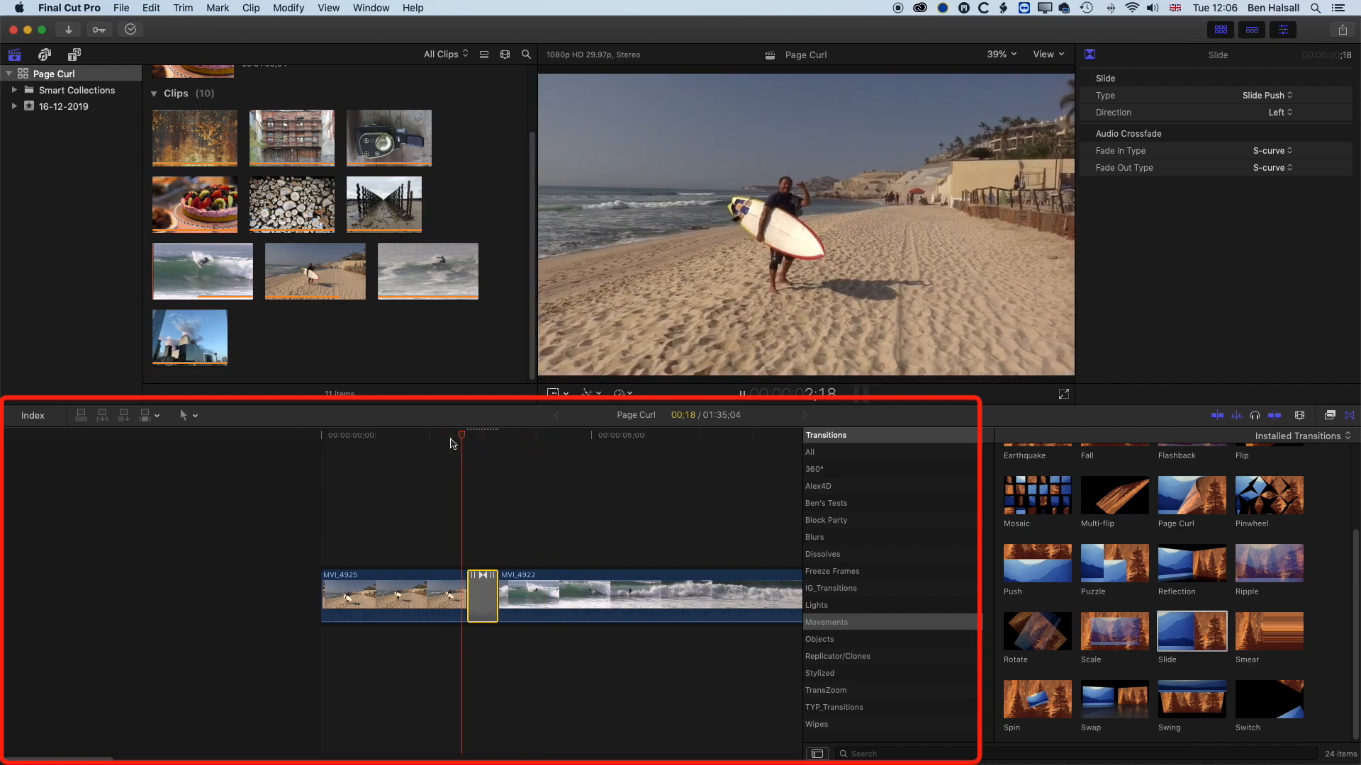
{"action": "key", "text": "space"}
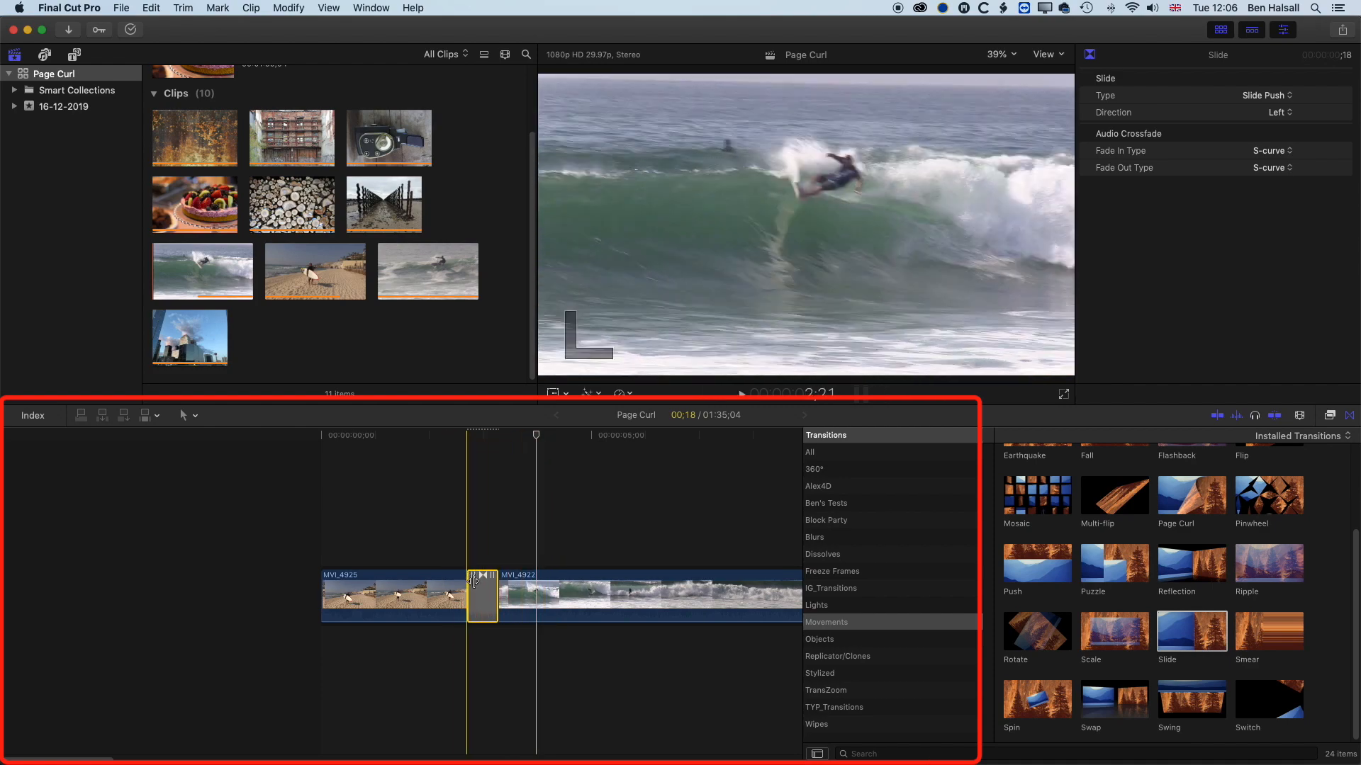
- Ripple-trim about 2 frames off the start of MVI_4922 at the Slide Push transition and play the edit
{"action": "left_click_drag", "start_coordinate": [471, 578], "coordinate": [475, 578]}
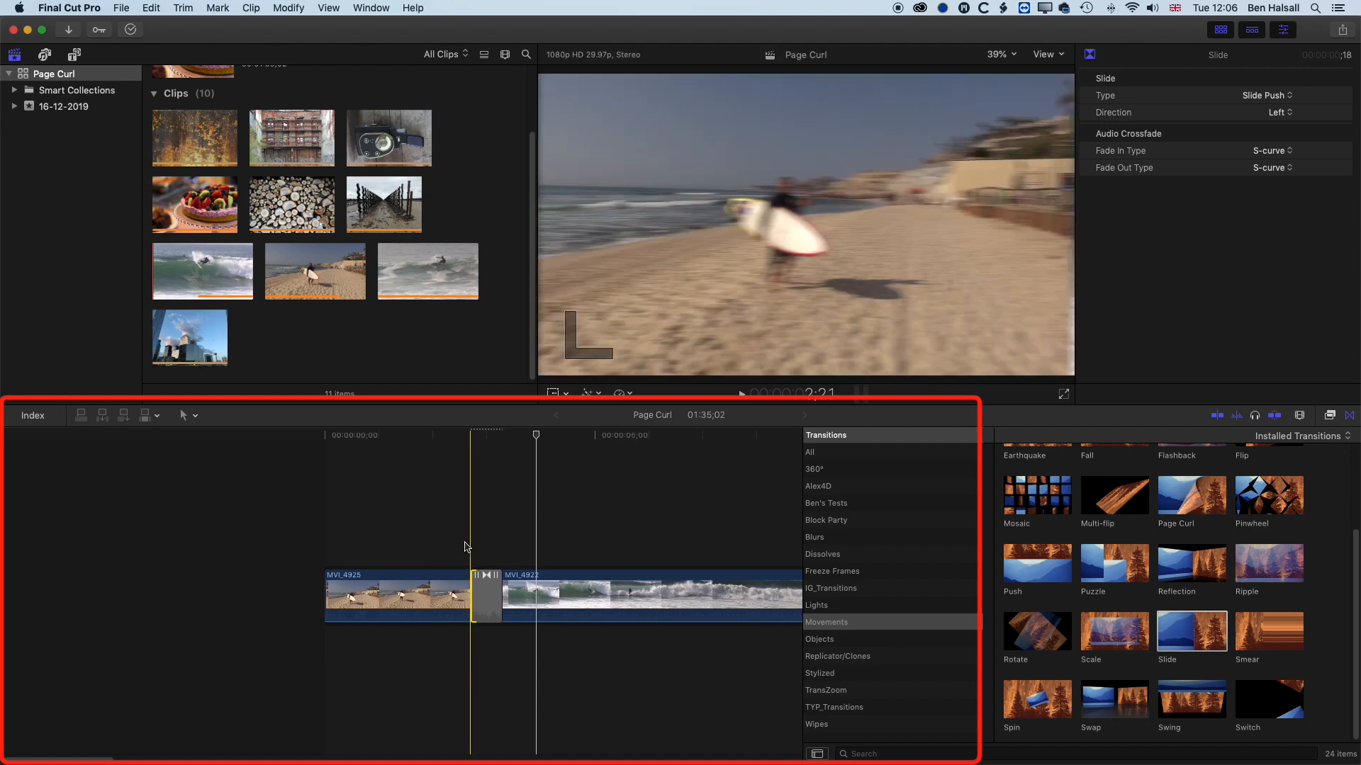
{"action": "key", "text": "space"}
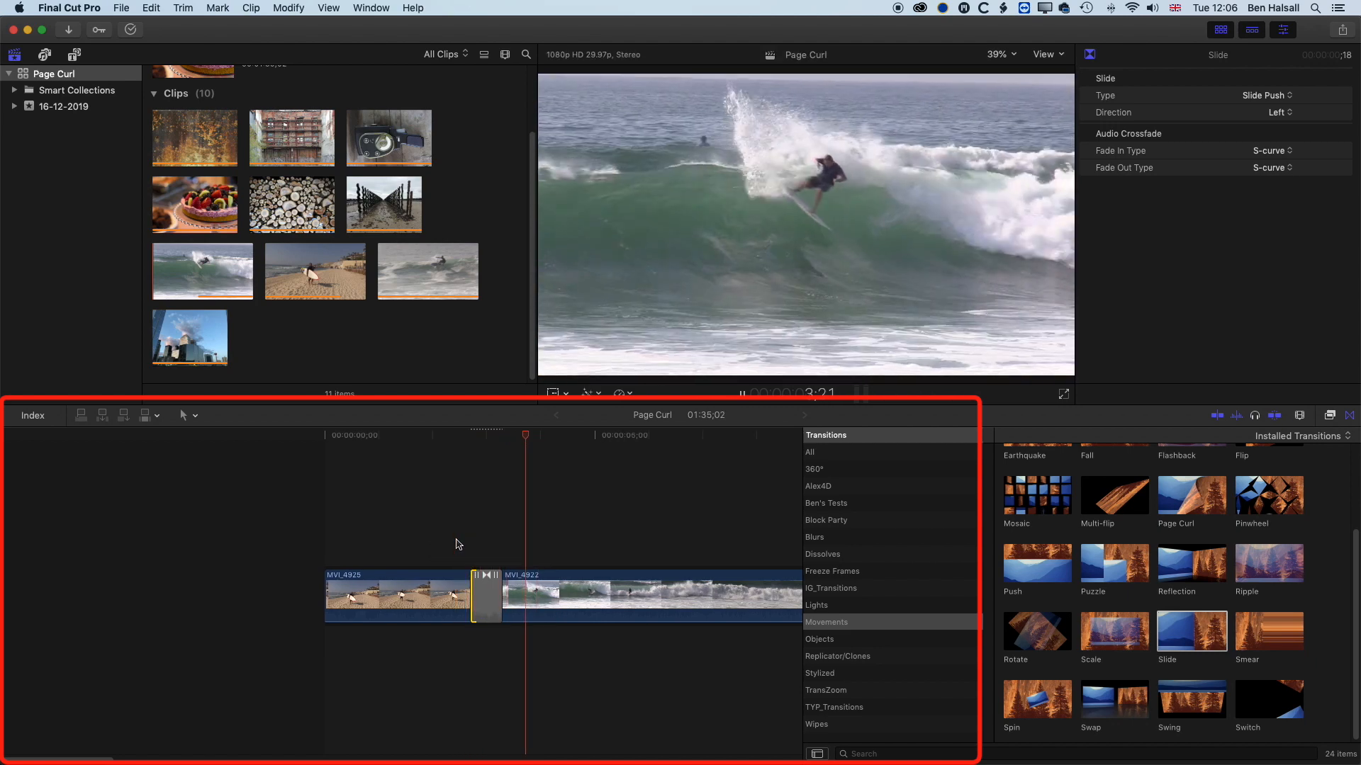
{"action": "key", "text": "space"}
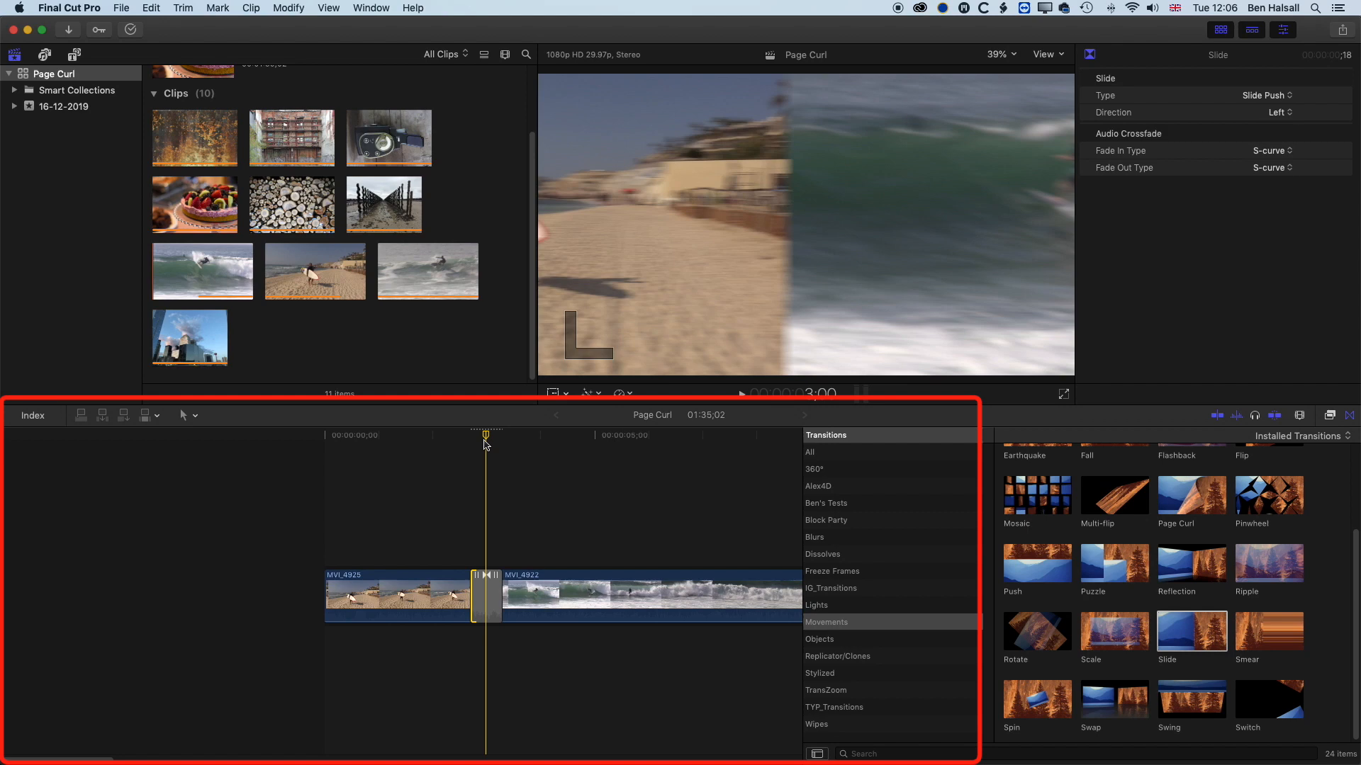
- Ripple-trim the end of MVI_4922 back to about 5;20 on the timeline, giving the clip a 3;00 duration
{"action": "scroll", "coordinate": [487, 446], "scroll_direction": "right", "scroll_amount": 5}
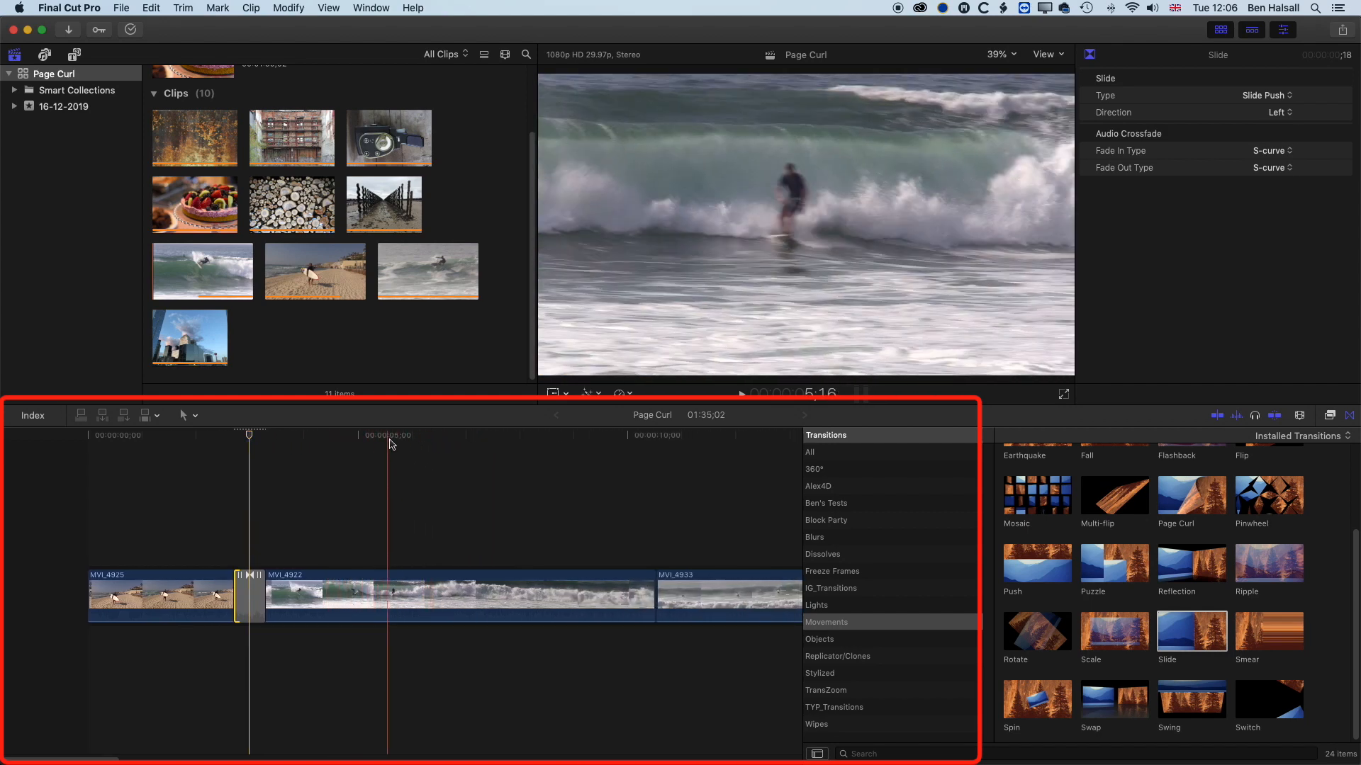
{"action": "left_click", "coordinate": [395, 443]}
{"action": "left_click_drag", "start_coordinate": [655, 599], "coordinate": [391, 586]}
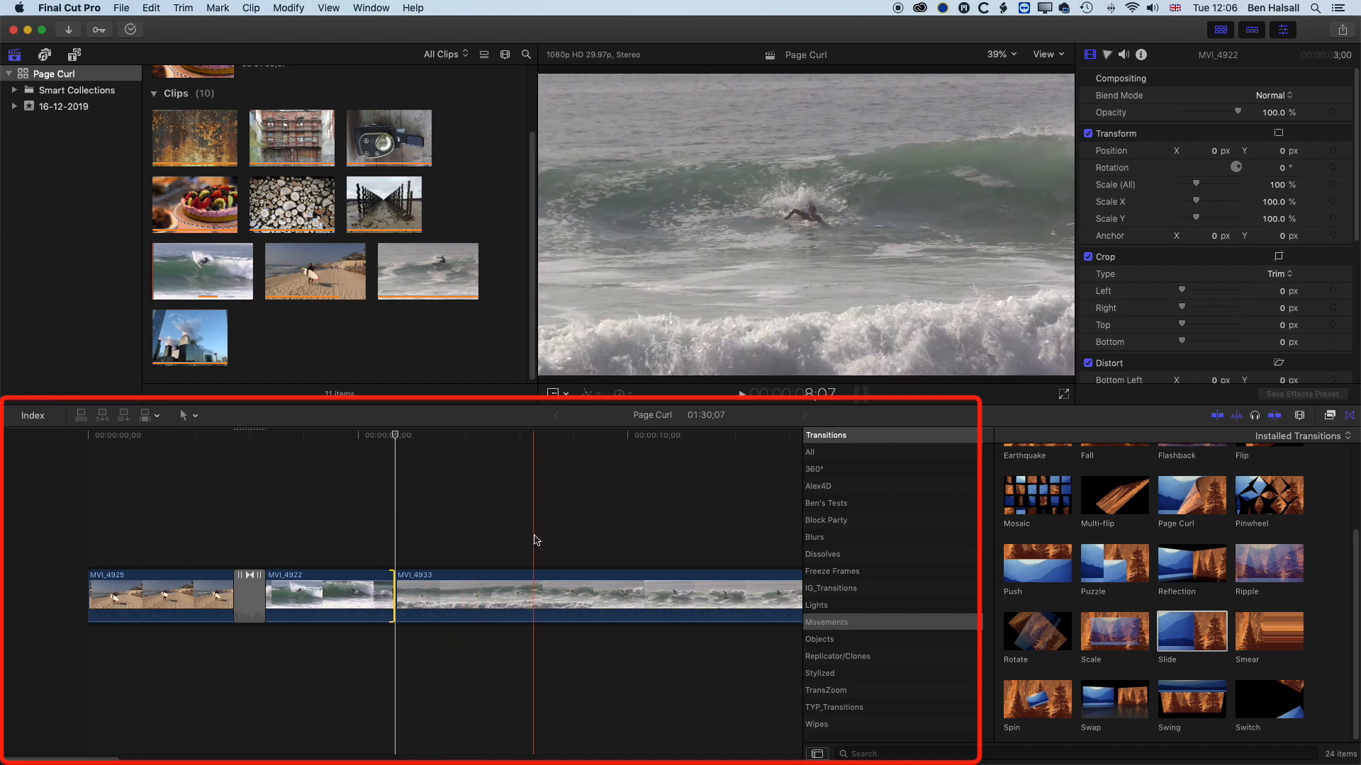
- Find the surfer's action in MVI_4933 near 9;00, ripple-trim the clip's start by about 3;09, and play across the cut
{"action": "left_click", "coordinate": [574, 540]}
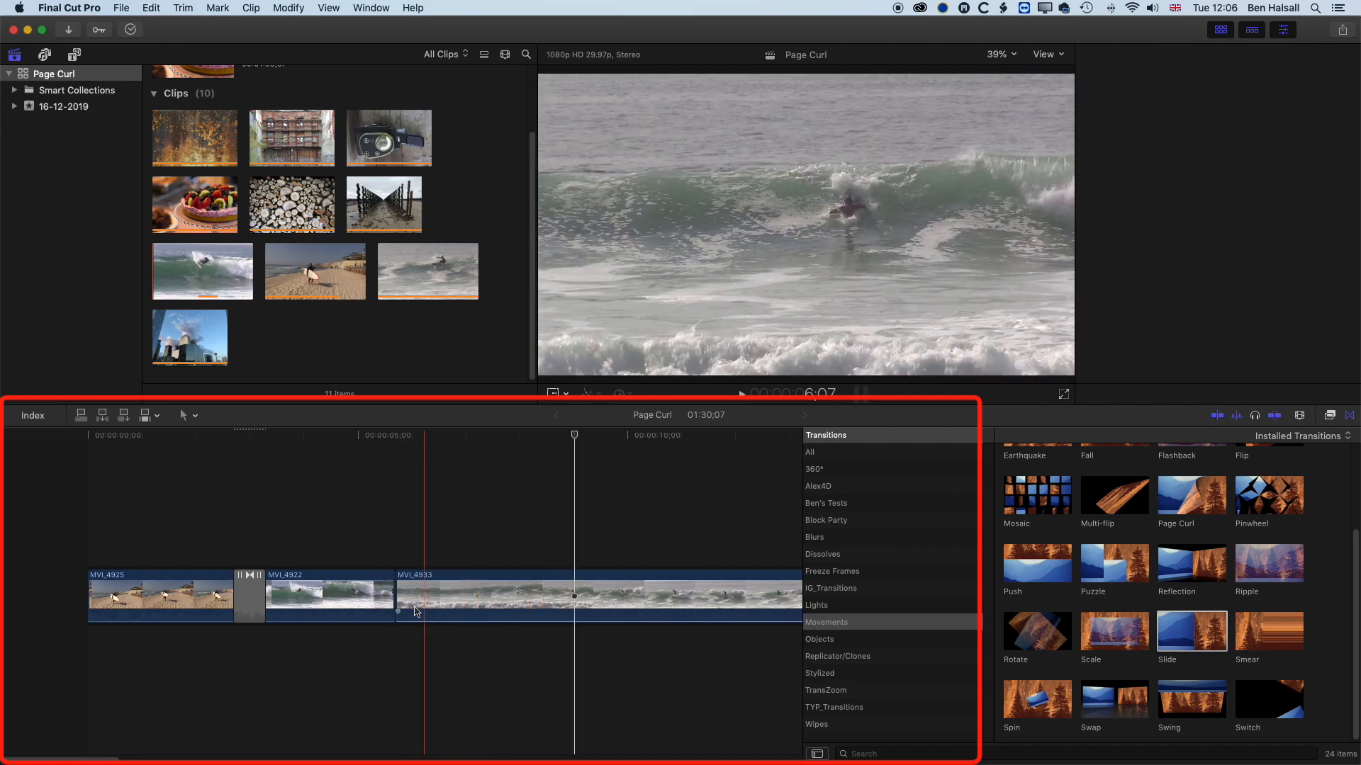
{"action": "left_click_drag", "start_coordinate": [397, 595], "coordinate": [556, 588]}
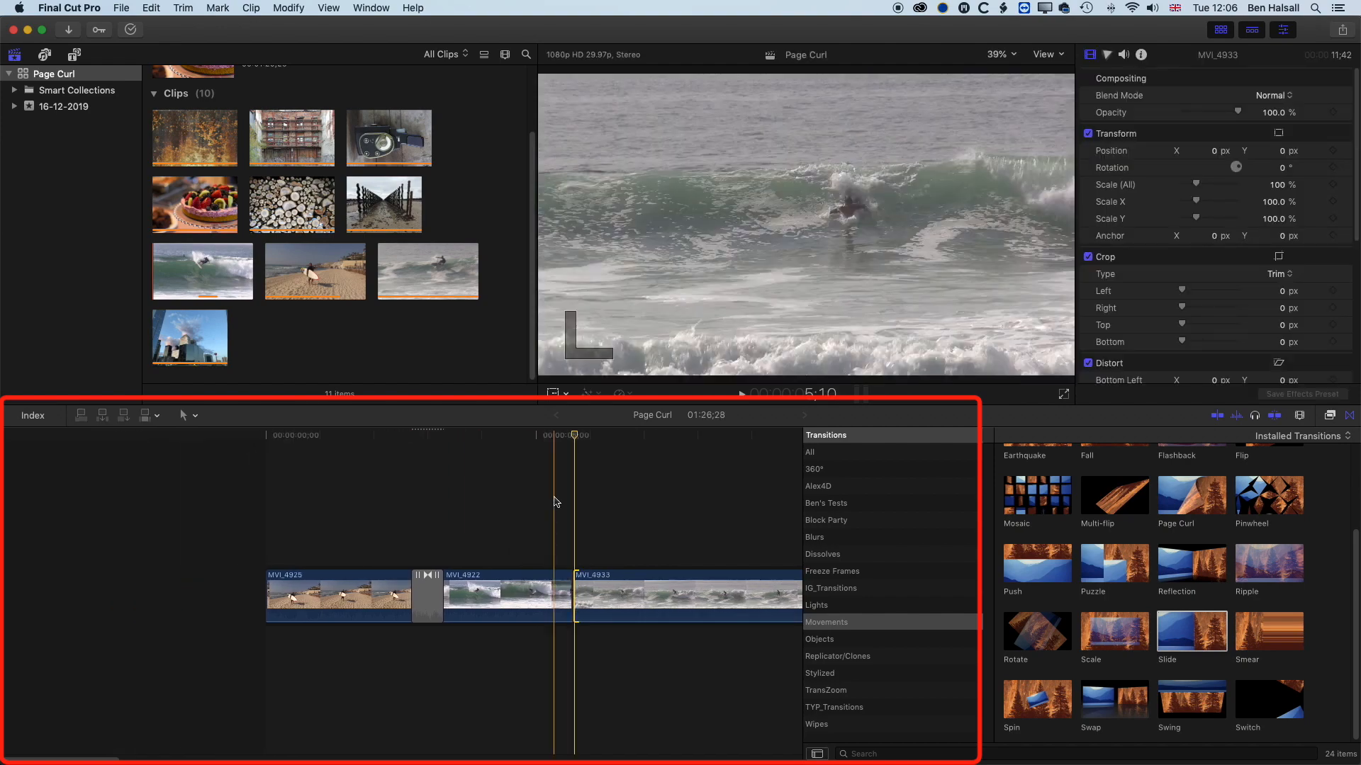
{"action": "key", "text": "space"}
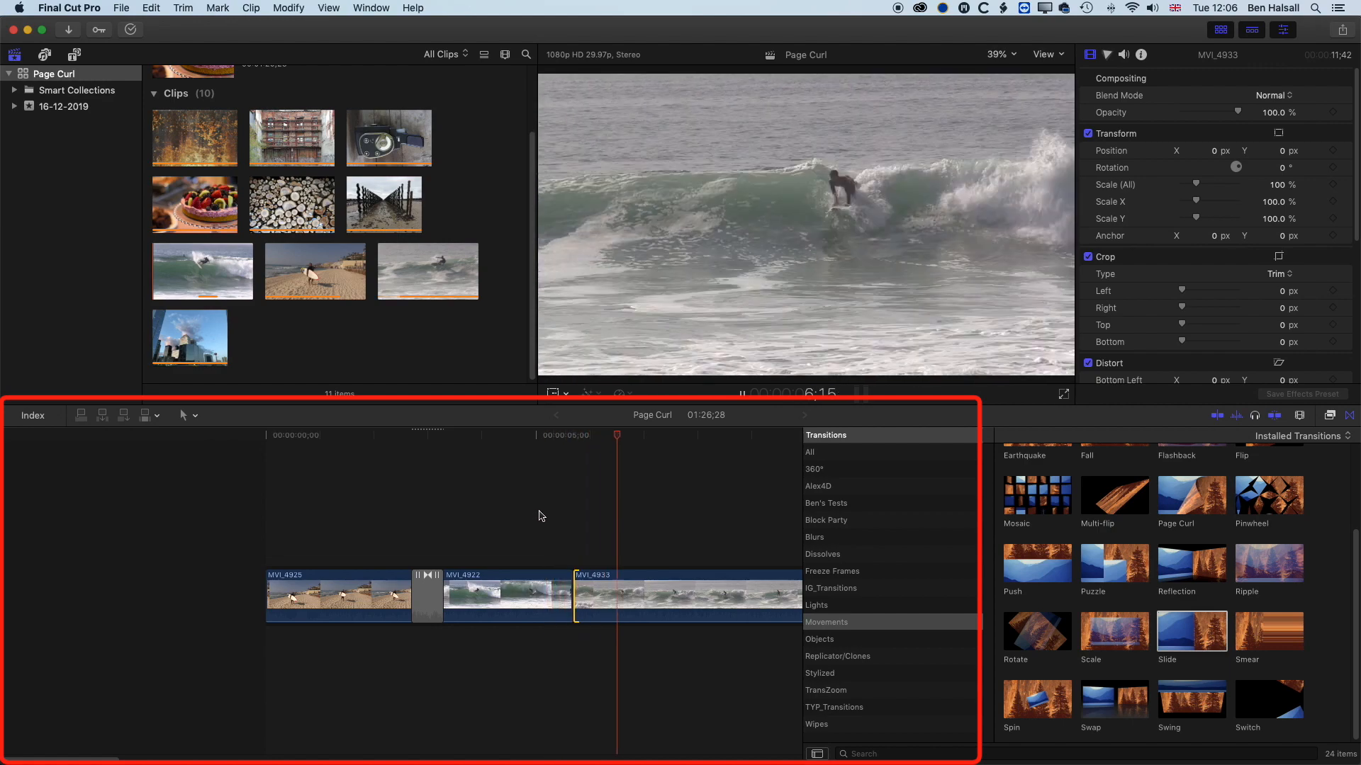
{"action": "left_click", "coordinate": [525, 506]}
{"action": "key", "text": "space"}
- Extend the end of MVI_4922 by about 14 frames at its cut with MVI_4933 and play across the edit
{"action": "left_click_drag", "start_coordinate": [568, 578], "coordinate": [590, 579]}
{"action": "left_click", "coordinate": [543, 539]}
{"action": "key", "text": "space"}
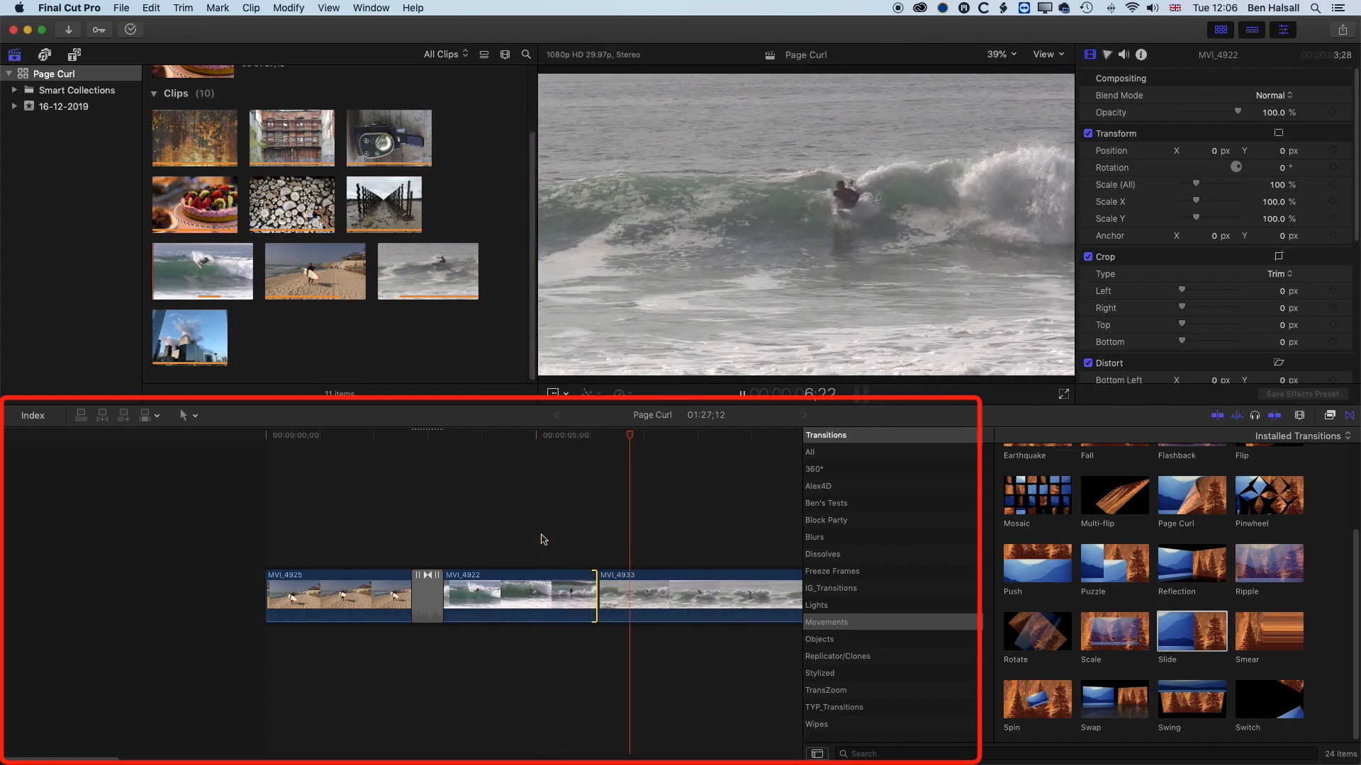
- Ripple-trim about 3 frames off the start of MVI_4933 at its cut with MVI_4922 and play across the edit
{"action": "key", "text": "space"}
{"action": "left_click_drag", "start_coordinate": [603, 587], "coordinate": [597, 586]}
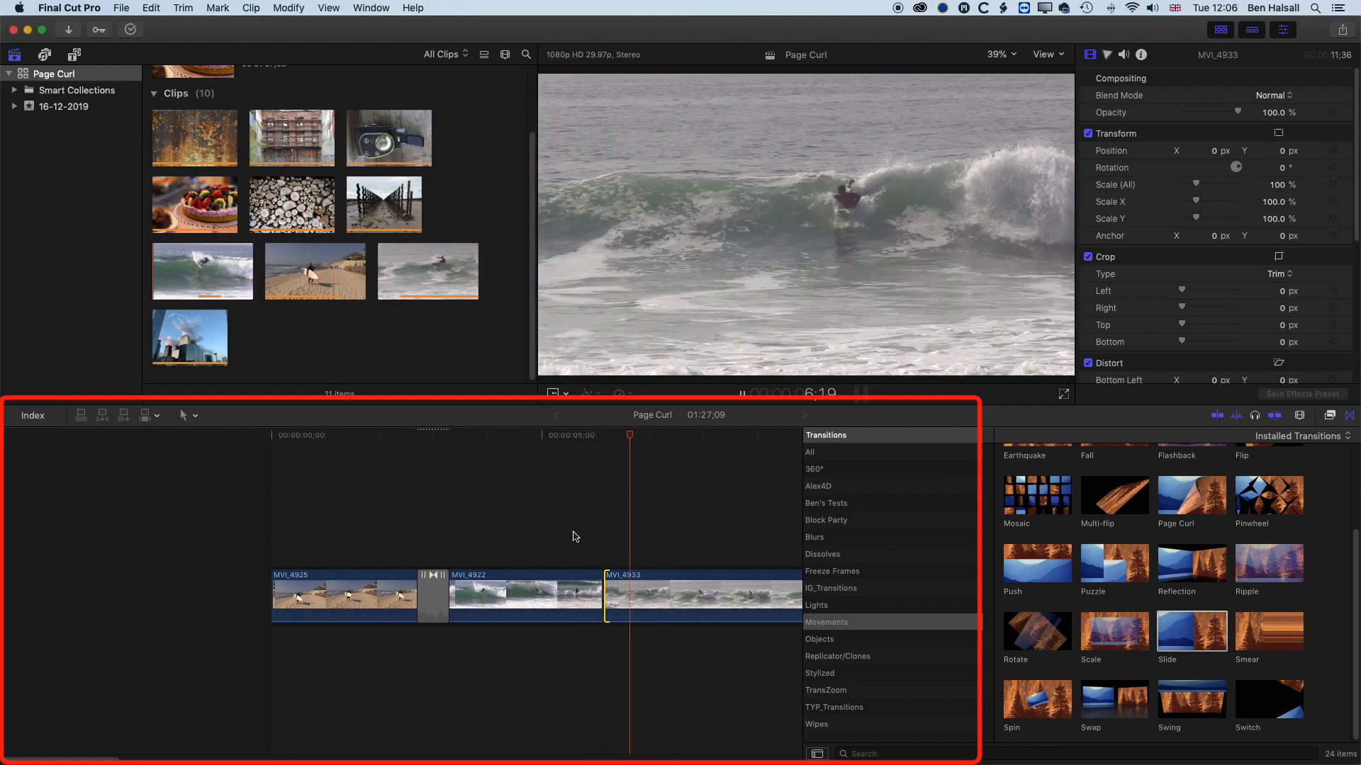
{"action": "key", "text": "space"}
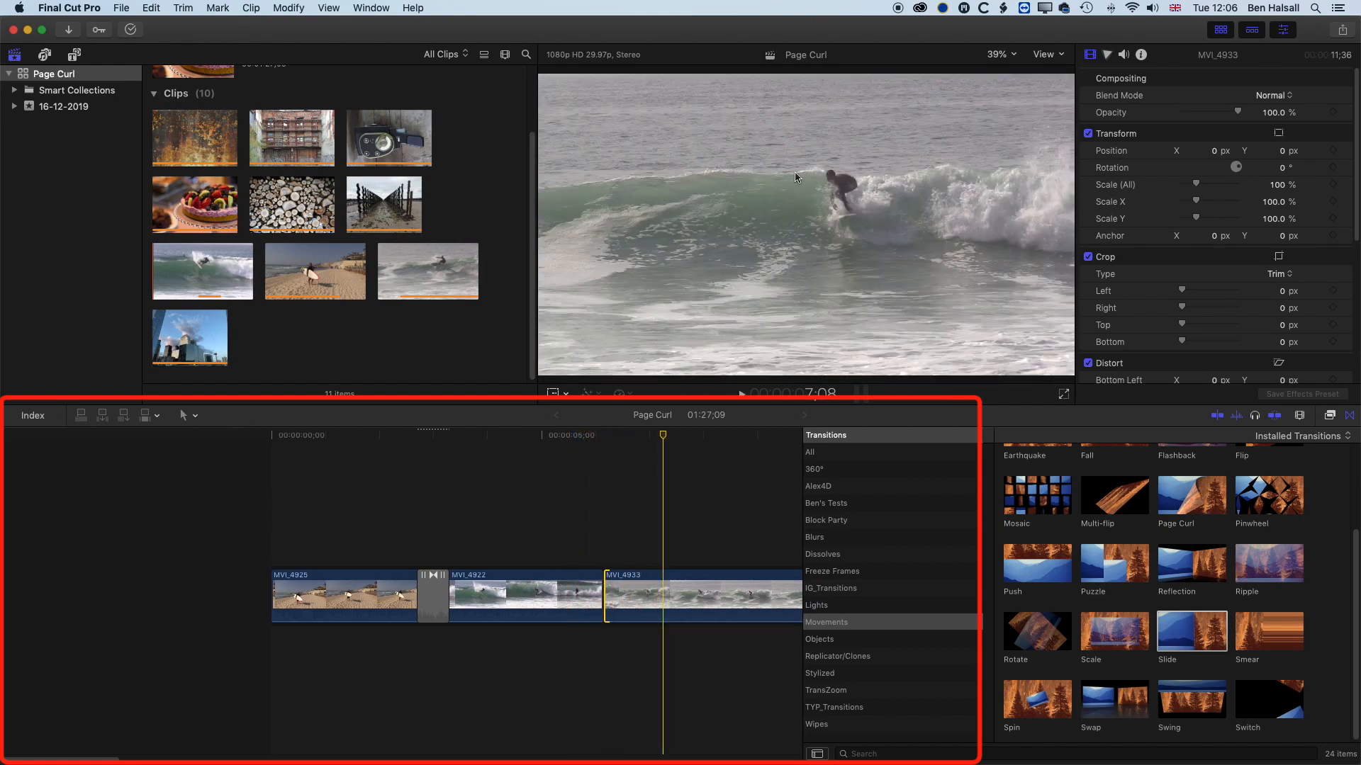
{"action": "left_click_drag", "start_coordinate": [662, 442], "coordinate": [615, 441]}
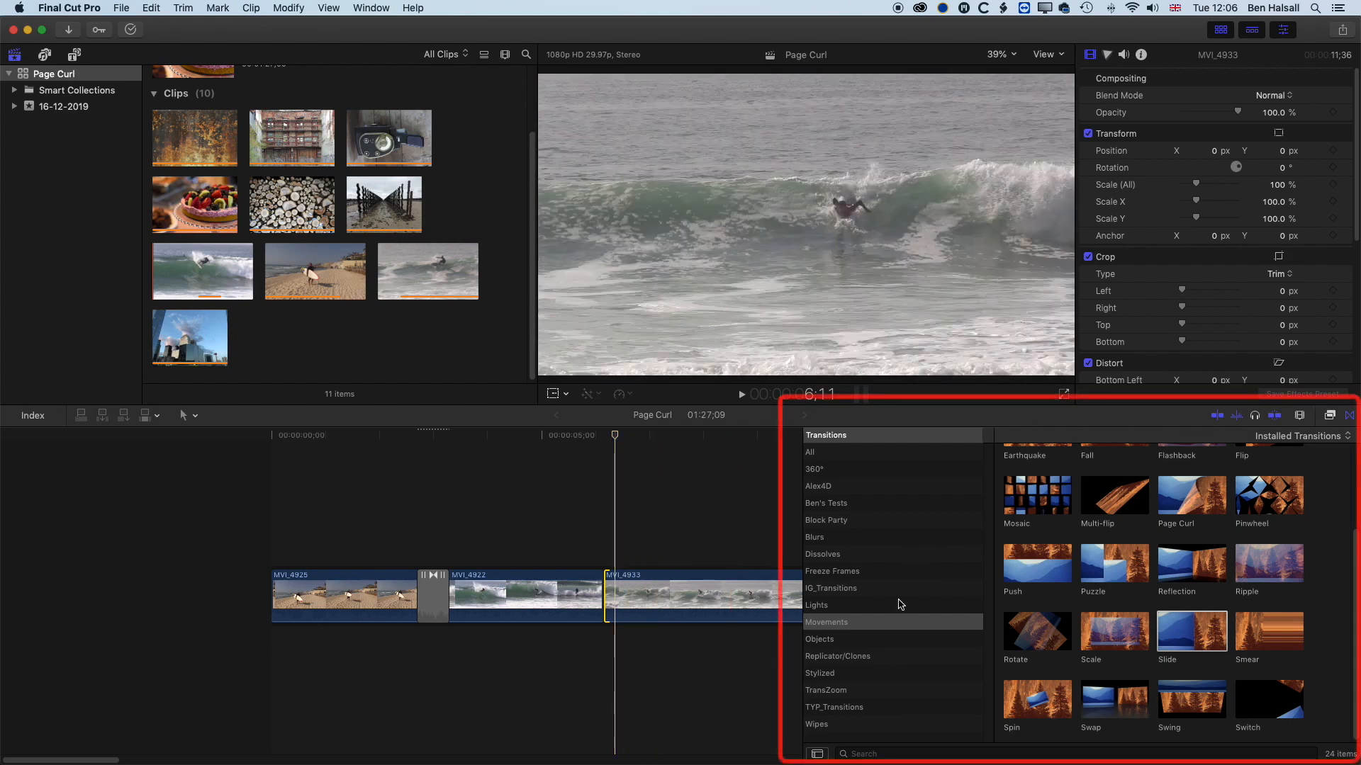
- Add the Circle transition from the Wipes category to the cut between MVI_4922 and MVI_4933 and play it
{"action": "left_click", "coordinate": [850, 725]}
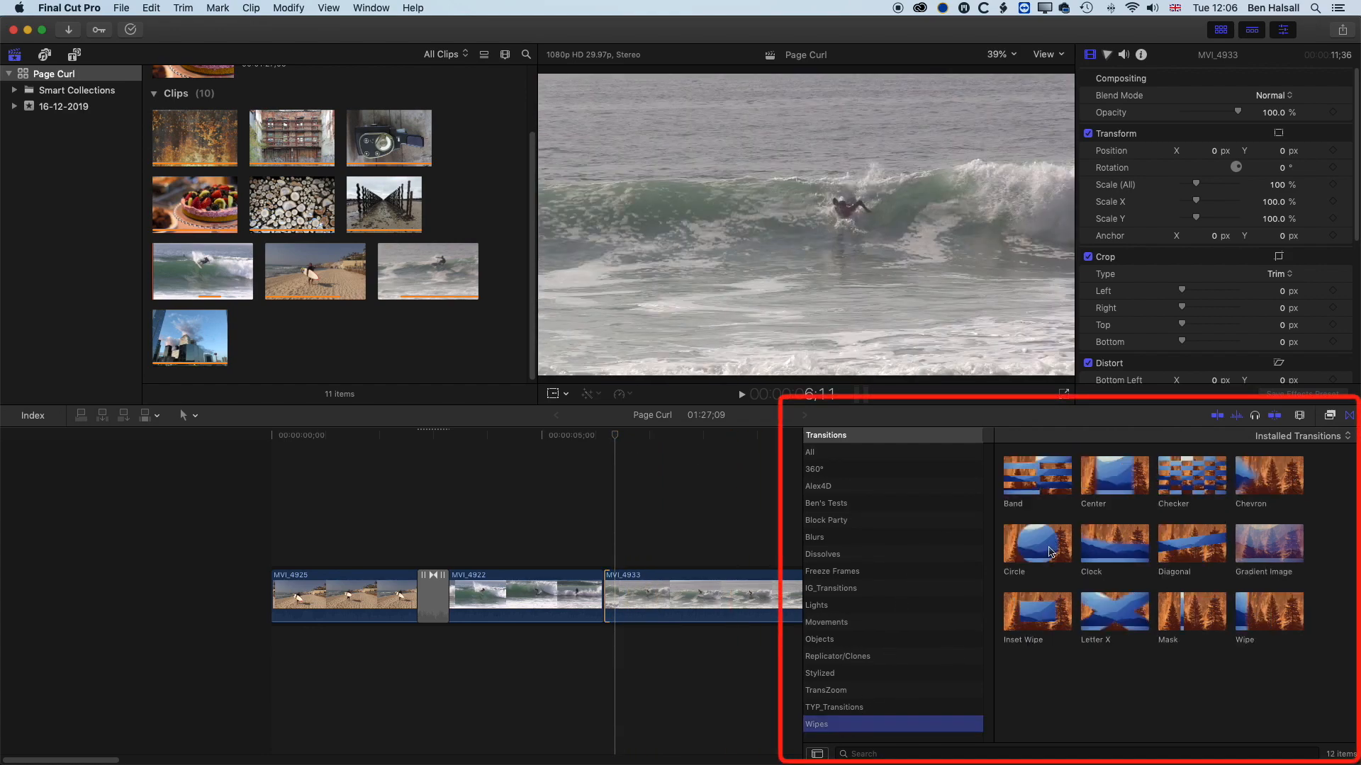
{"action": "left_click", "coordinate": [1047, 547]}
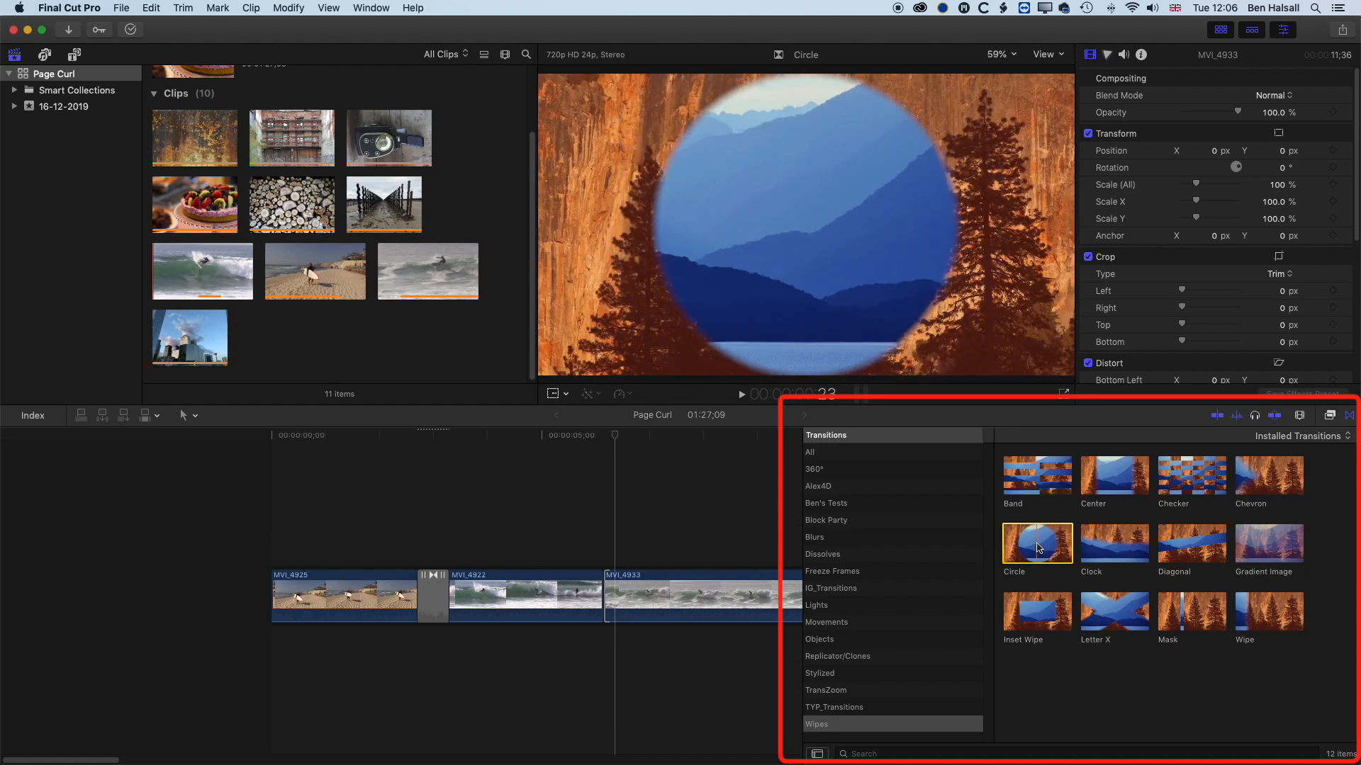
{"action": "left_click_drag", "start_coordinate": [1042, 548], "coordinate": [595, 603]}
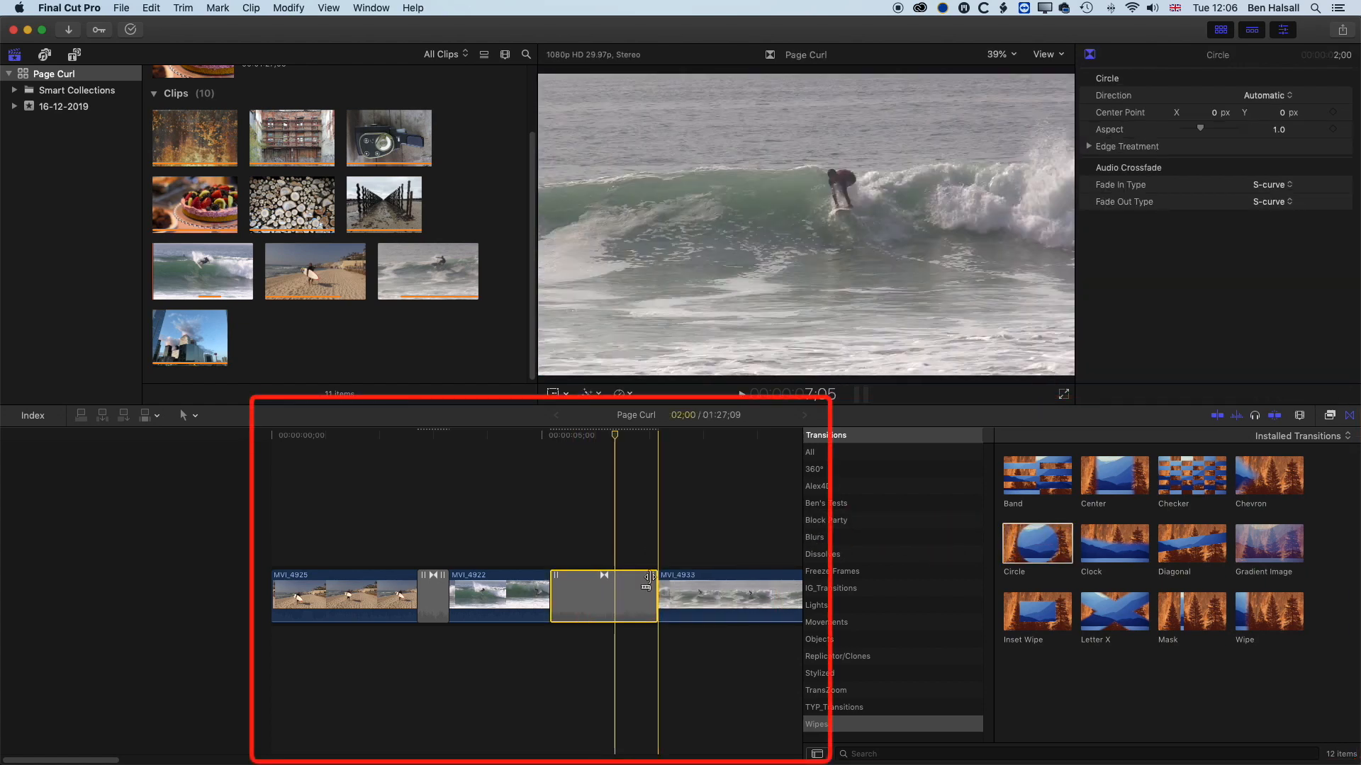
{"action": "key", "text": "space"}
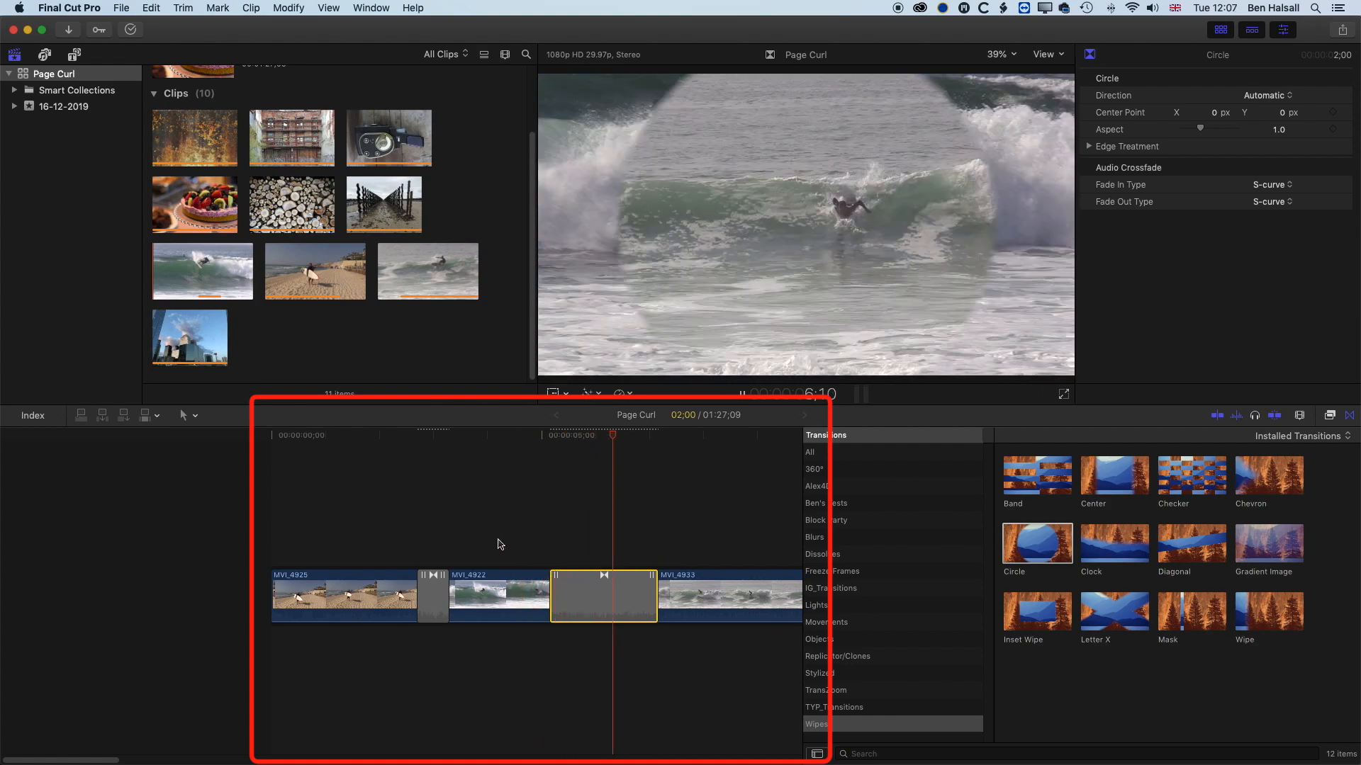
{"action": "key", "text": "space"}
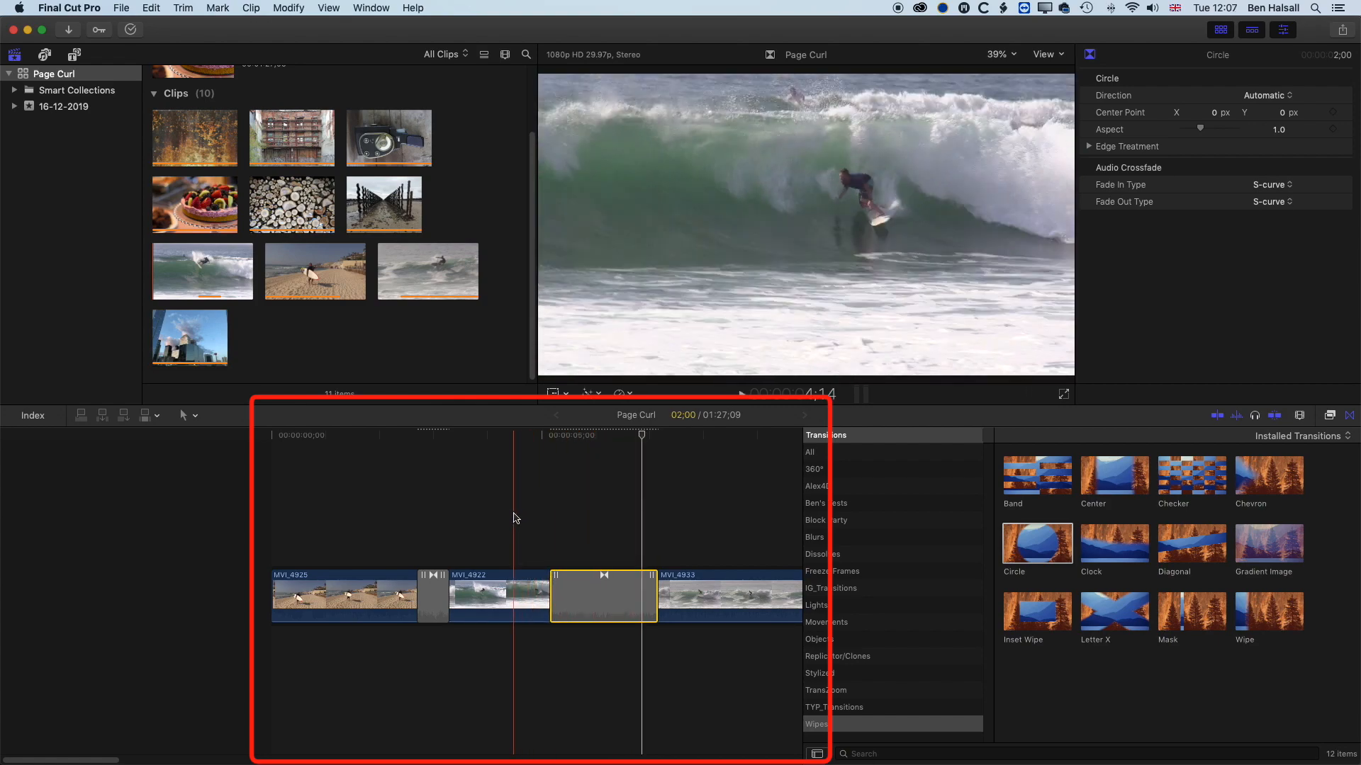
{"action": "key", "text": "space"}
{"action": "key", "text": "space"}
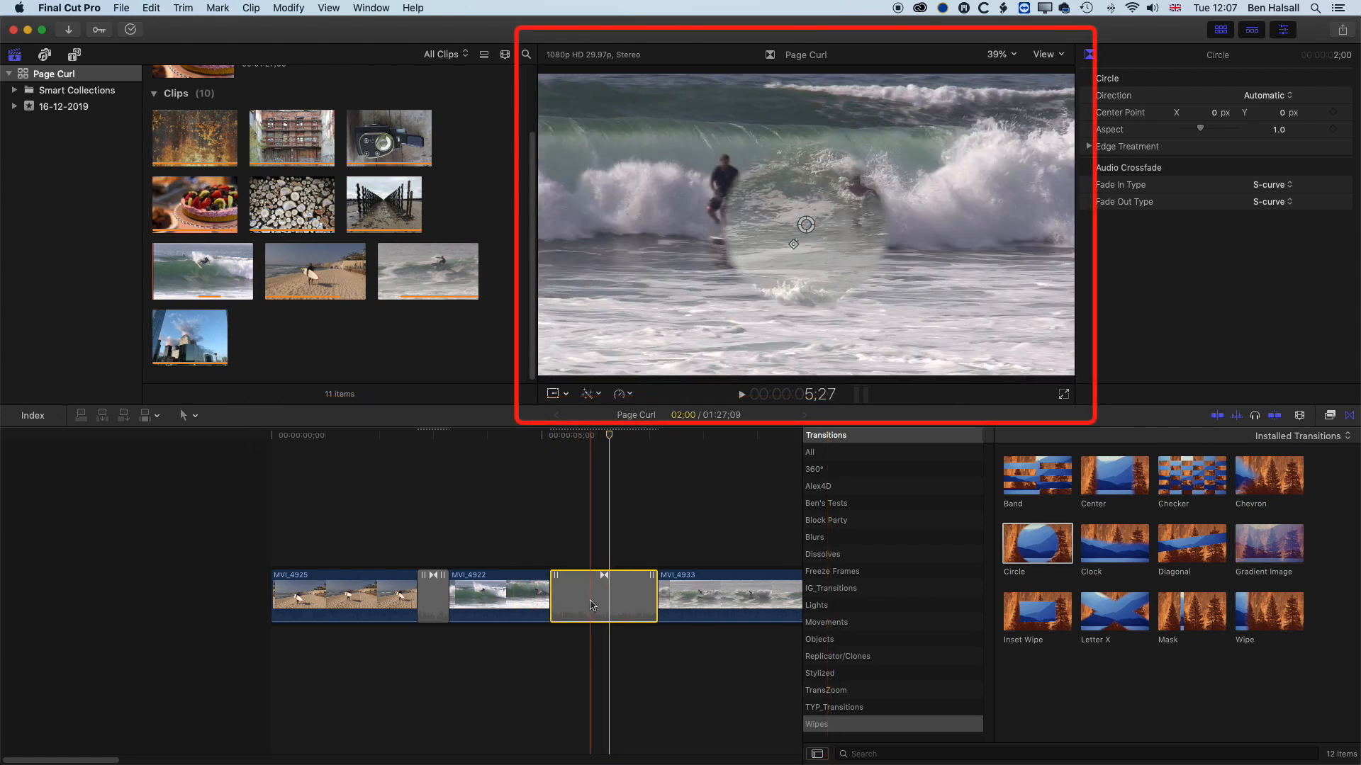
- Move the Circle transition's center onto the surfer at about X 0.13, Y 0.04 and shorten the transition to 1;00
{"action": "left_click", "coordinate": [805, 225]}
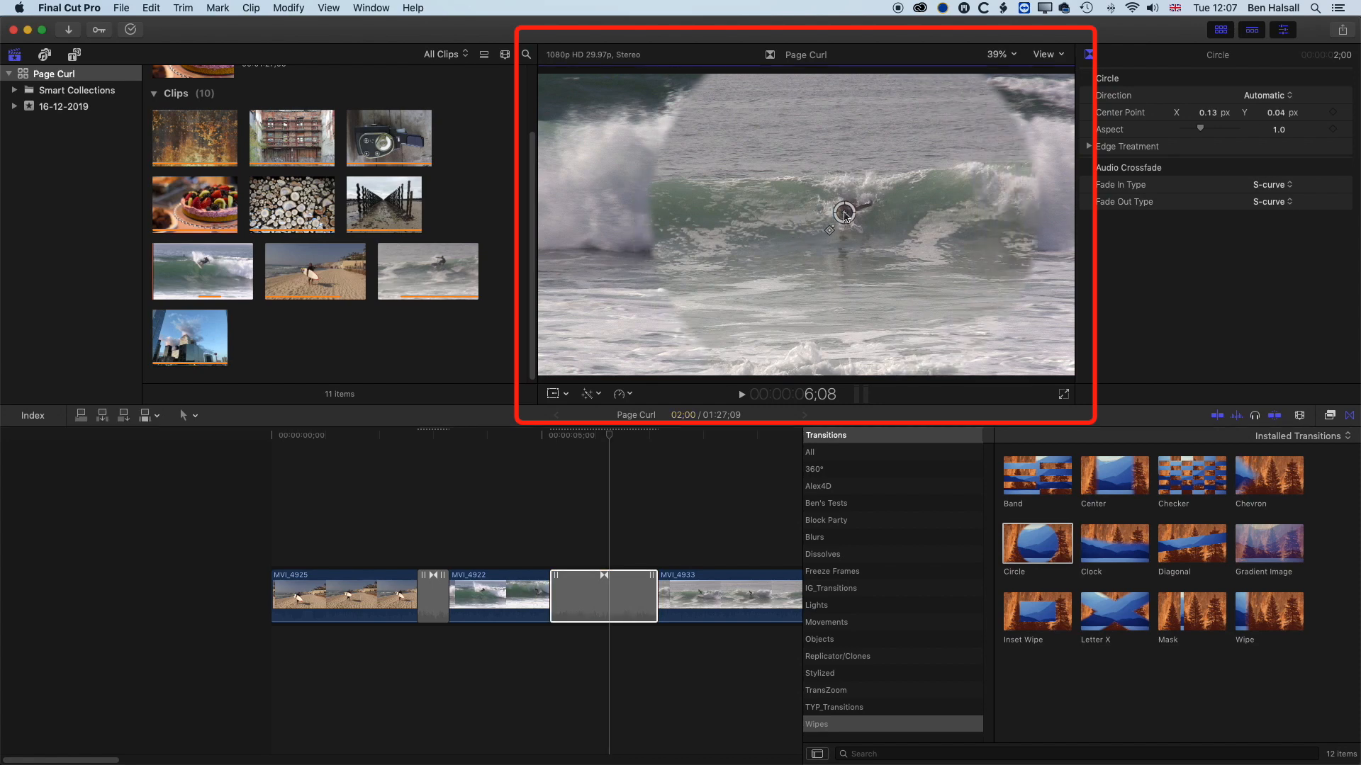
{"action": "left_click_drag", "start_coordinate": [609, 435], "coordinate": [552, 439]}
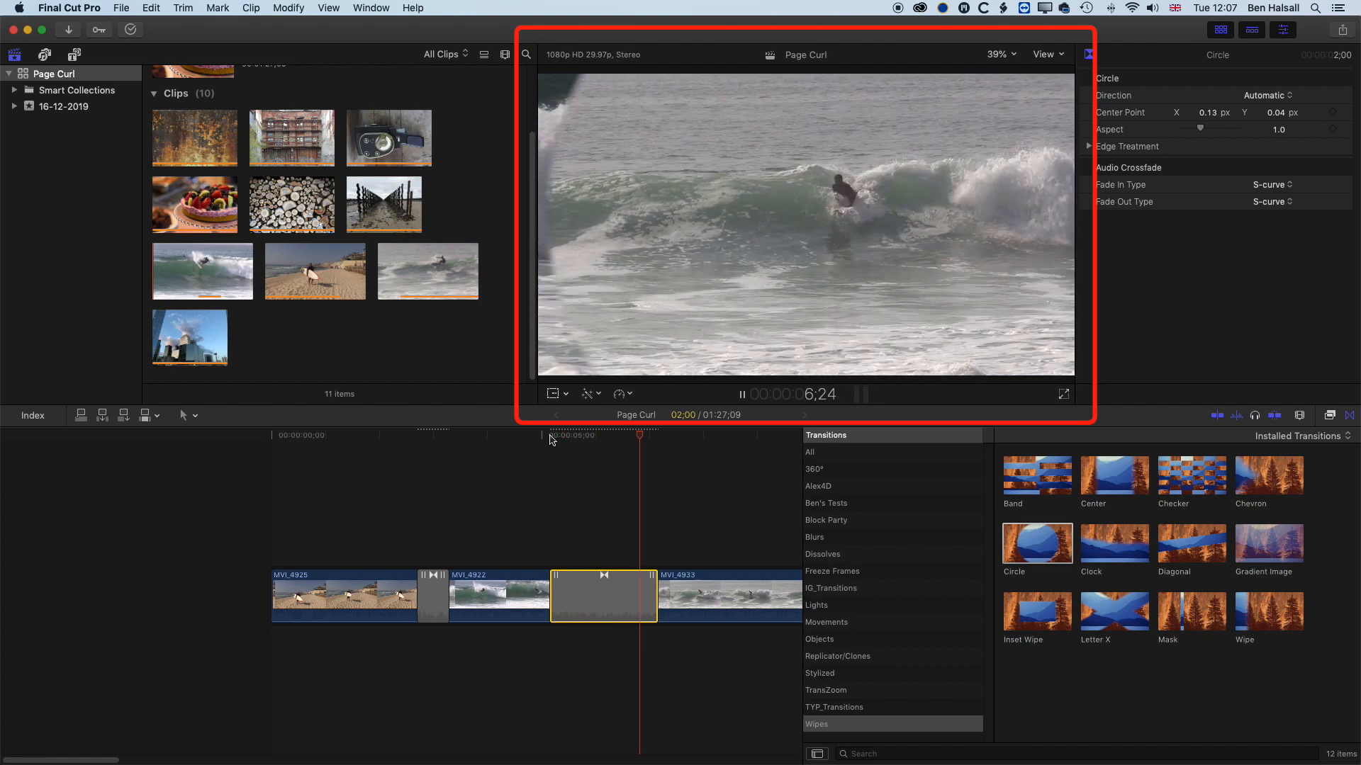
{"action": "left_click_drag", "start_coordinate": [552, 591], "coordinate": [584, 591]}
{"action": "key", "text": "space"}
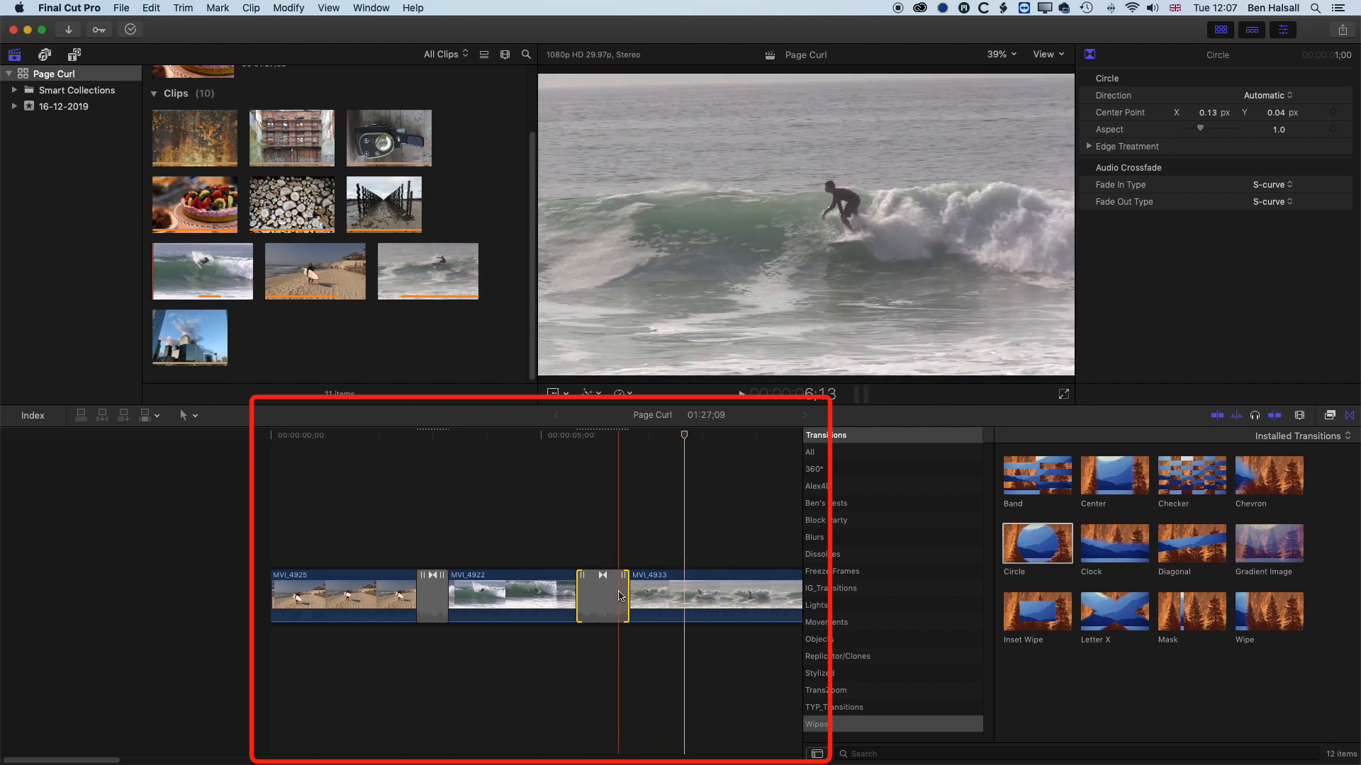
- Roll the edit under the Circle transition about 11 frames later and play across it
{"action": "left_click_drag", "start_coordinate": [606, 577], "coordinate": [626, 577]}
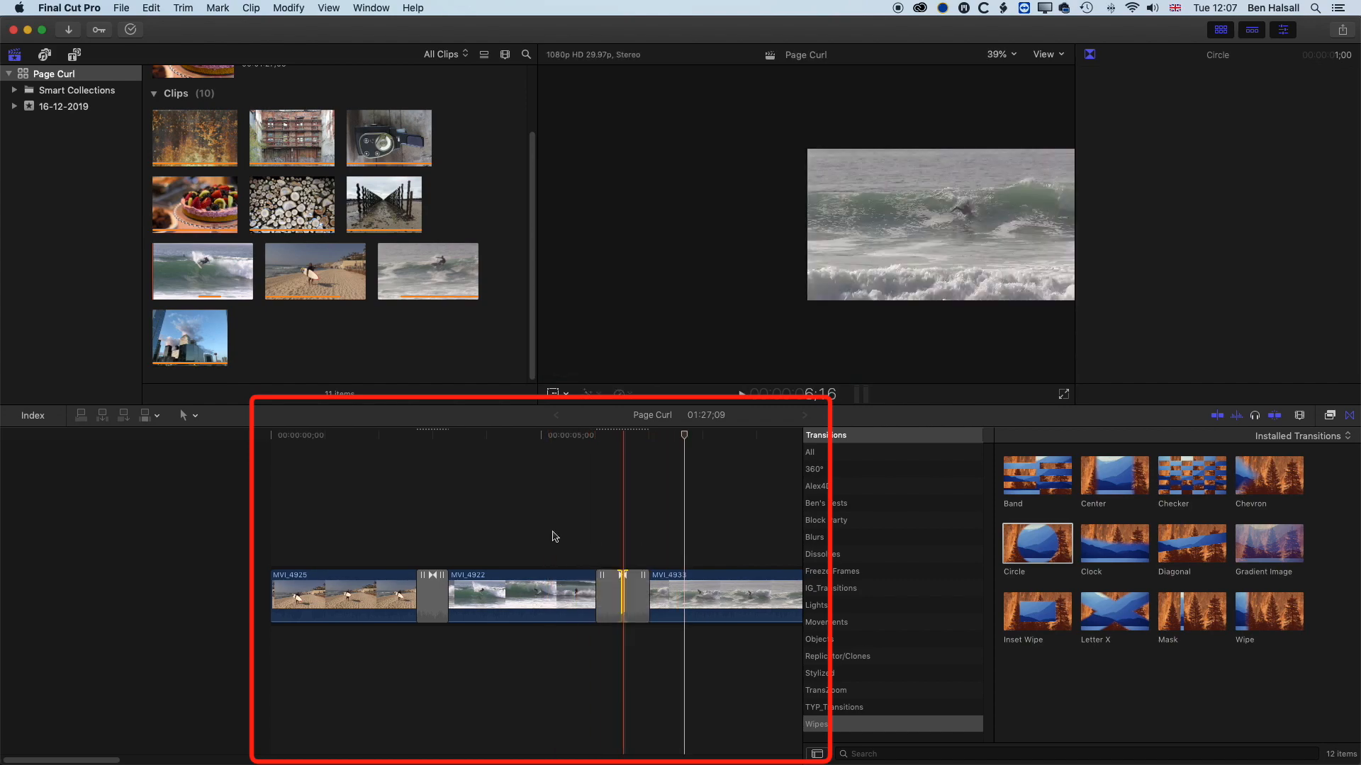
{"action": "key", "text": "space"}
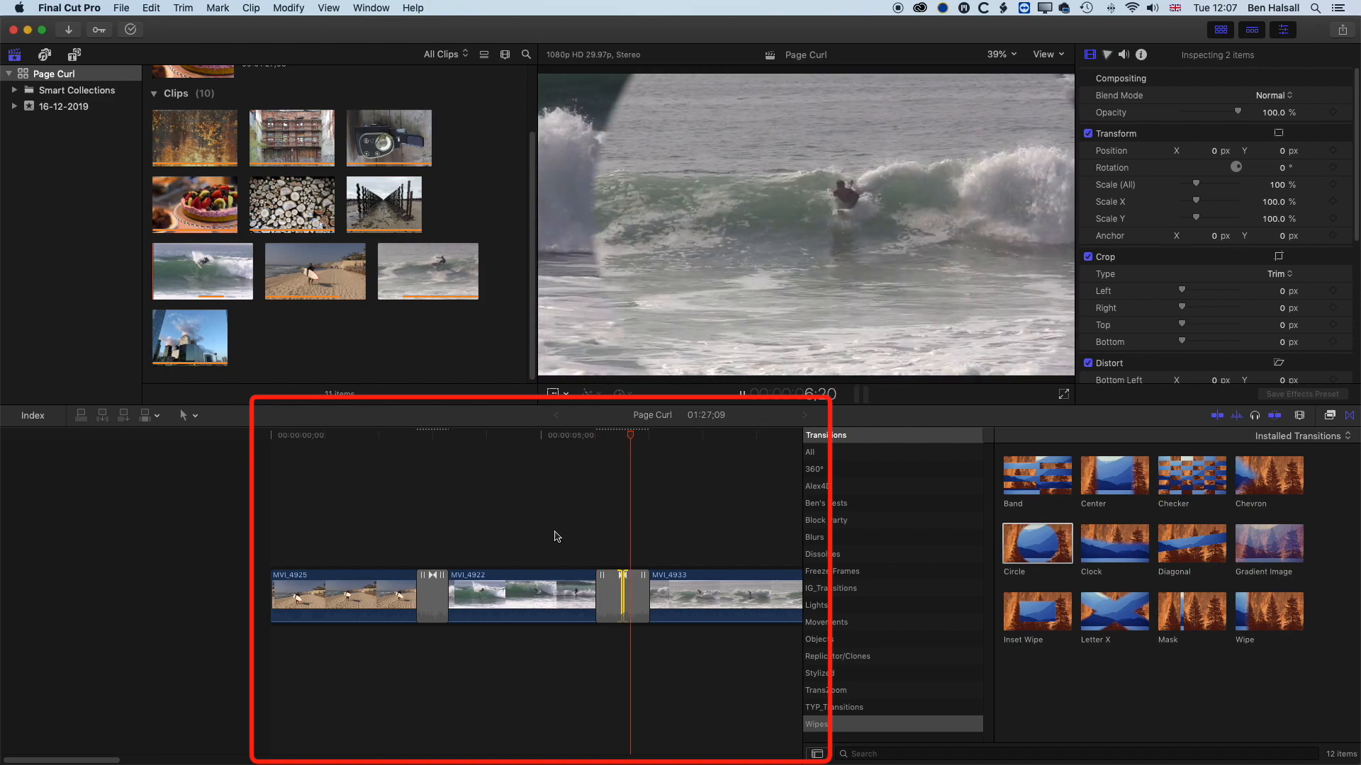
{"action": "key", "text": "space"}
{"action": "left_click_drag", "start_coordinate": [641, 590], "coordinate": [641, 590]}
- Select the Circle and Slide transitions in turn and try out the Slide's direction arrow in the viewer
{"action": "left_click", "coordinate": [624, 603]}
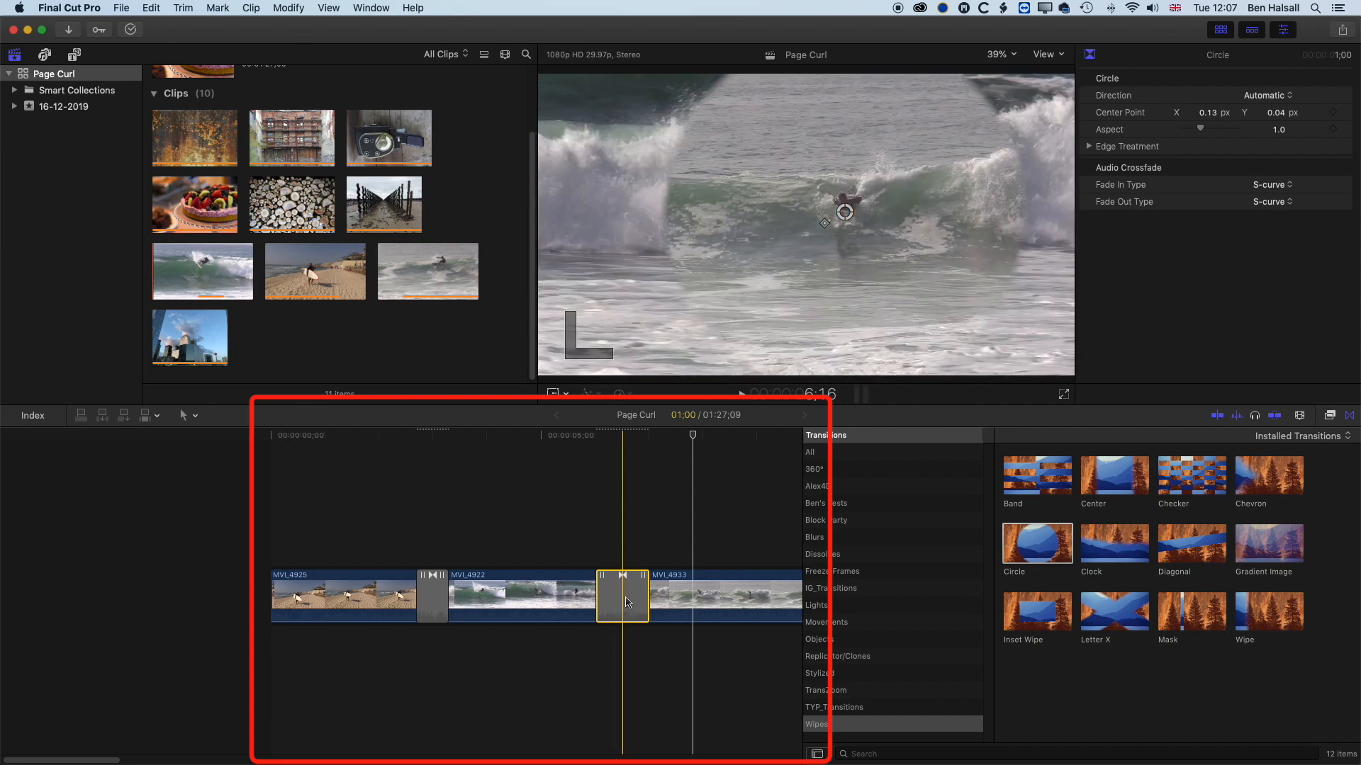
{"action": "left_click", "coordinate": [432, 443]}
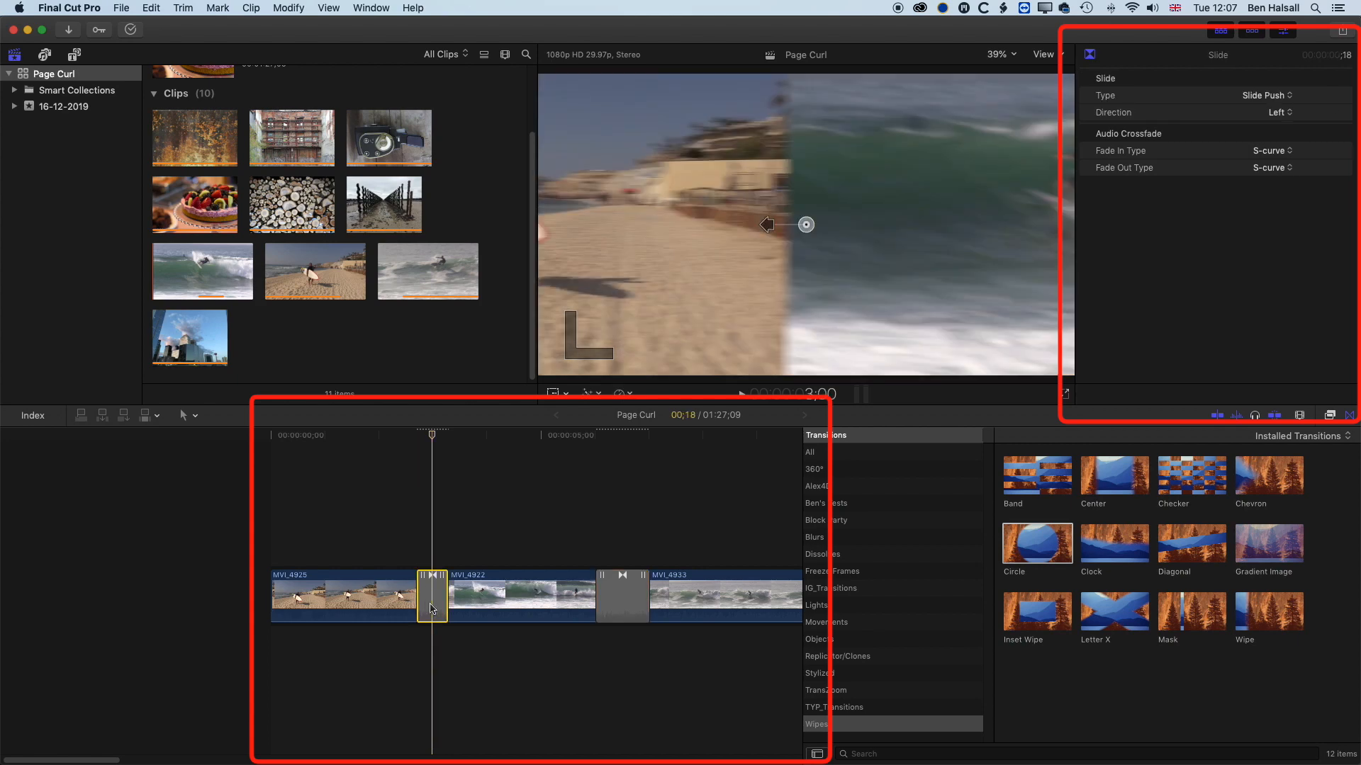
{"action": "left_click", "coordinate": [807, 226]}
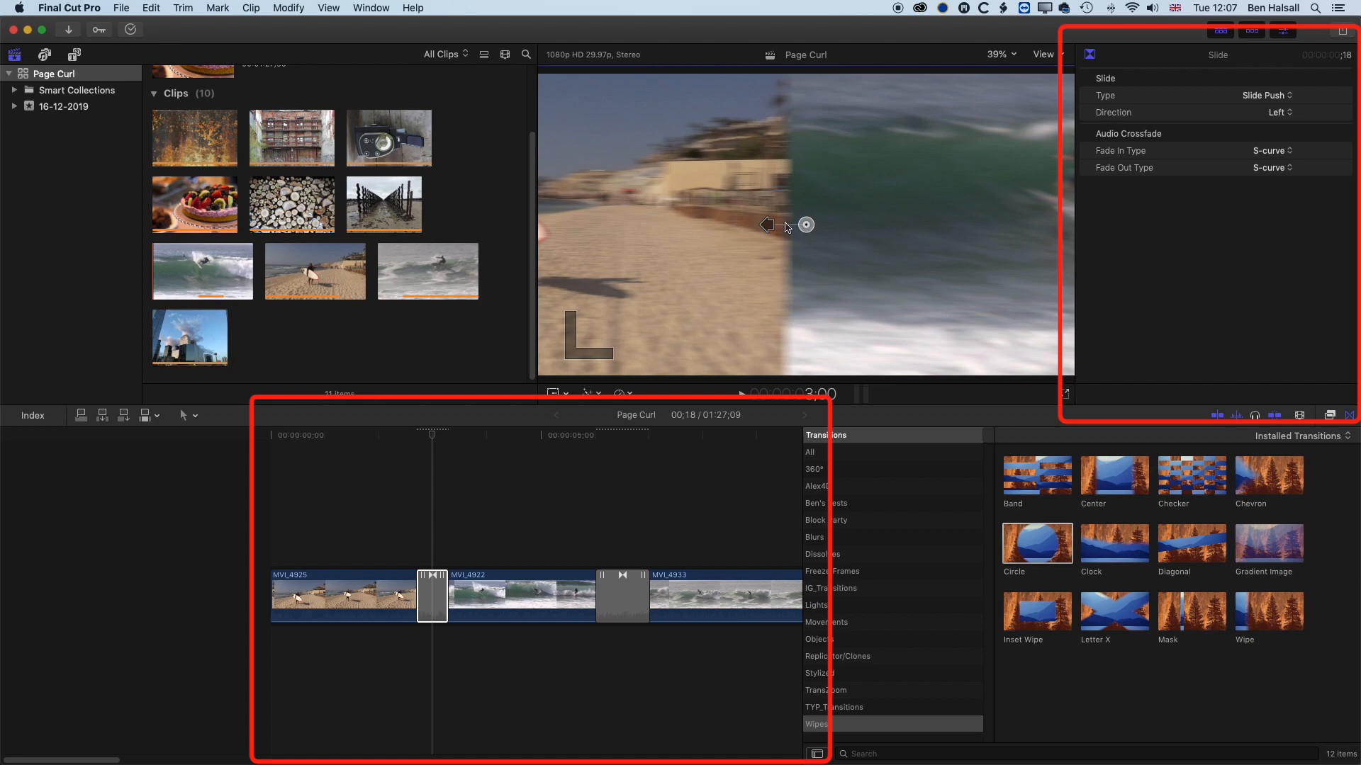
{"action": "left_click_drag", "start_coordinate": [768, 228], "coordinate": [769, 236]}
{"action": "left_click_drag", "start_coordinate": [768, 230], "coordinate": [766, 225]}
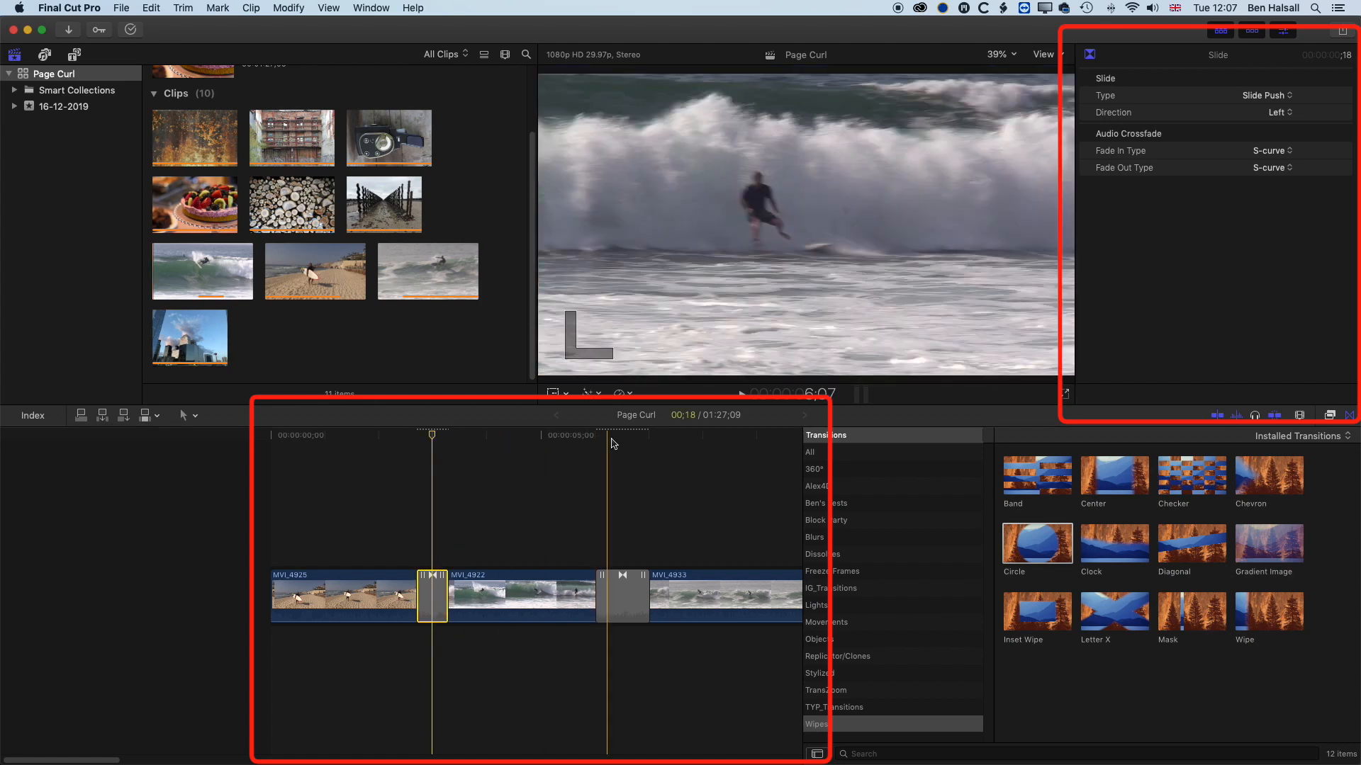
- Select the Circle transition near 6;11, try repositioning its center point in the viewer, and replay the transition
{"action": "left_click", "coordinate": [615, 436]}
{"action": "left_click", "coordinate": [633, 597]}
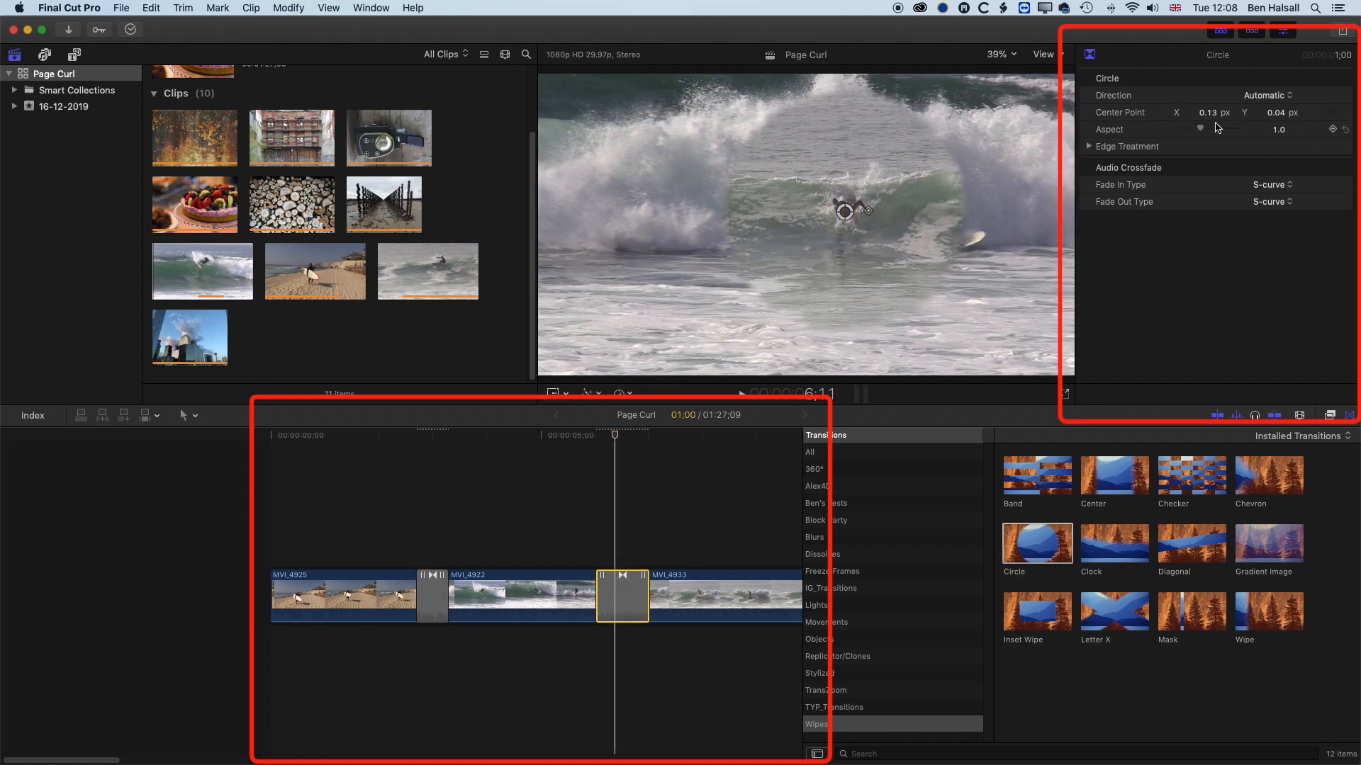
{"action": "left_click_drag", "start_coordinate": [844, 214], "coordinate": [854, 279]}
{"action": "left_click_drag", "start_coordinate": [612, 437], "coordinate": [566, 437]}
{"action": "key", "text": "space"}
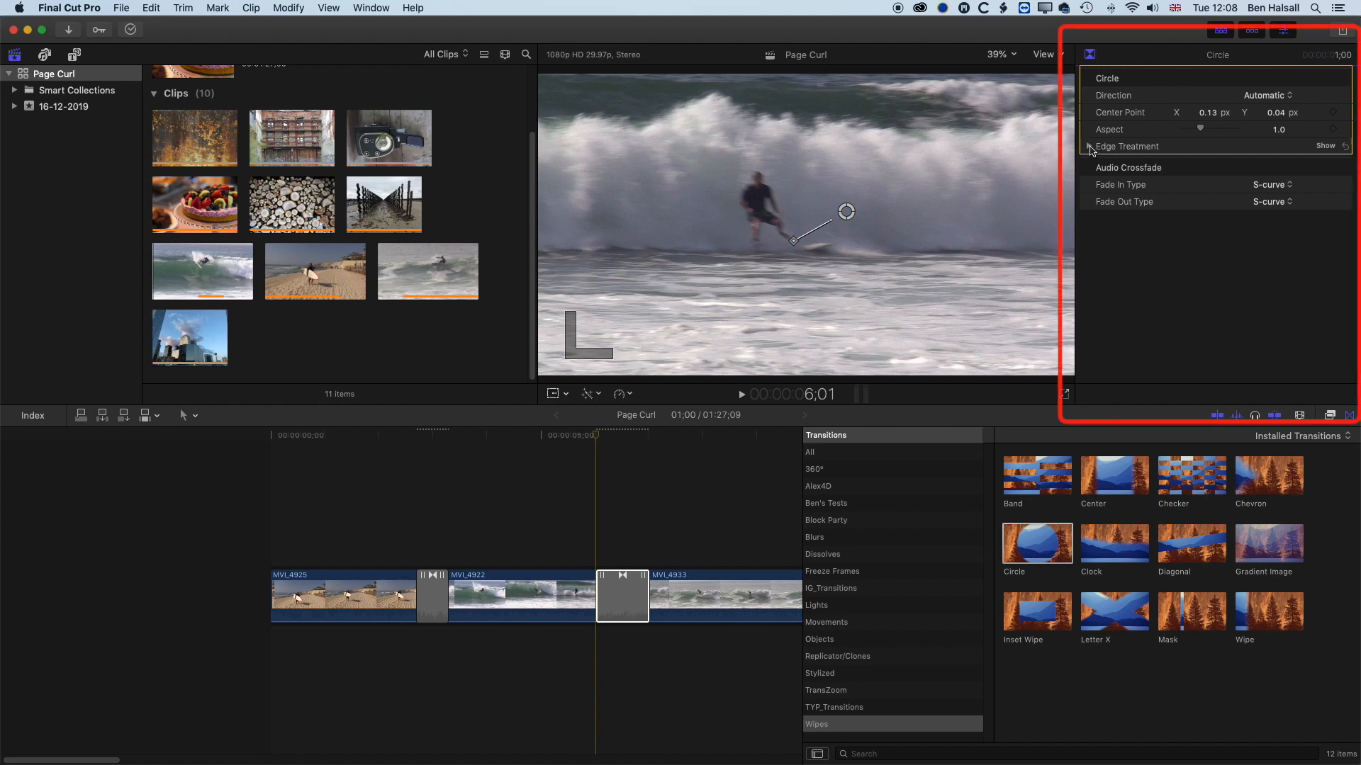
- Reveal the Circle transition's Edge Treatment settings and reduce the feathered Border to 0 while viewing the wipe near 6;10
{"action": "left_click", "coordinate": [1090, 148]}
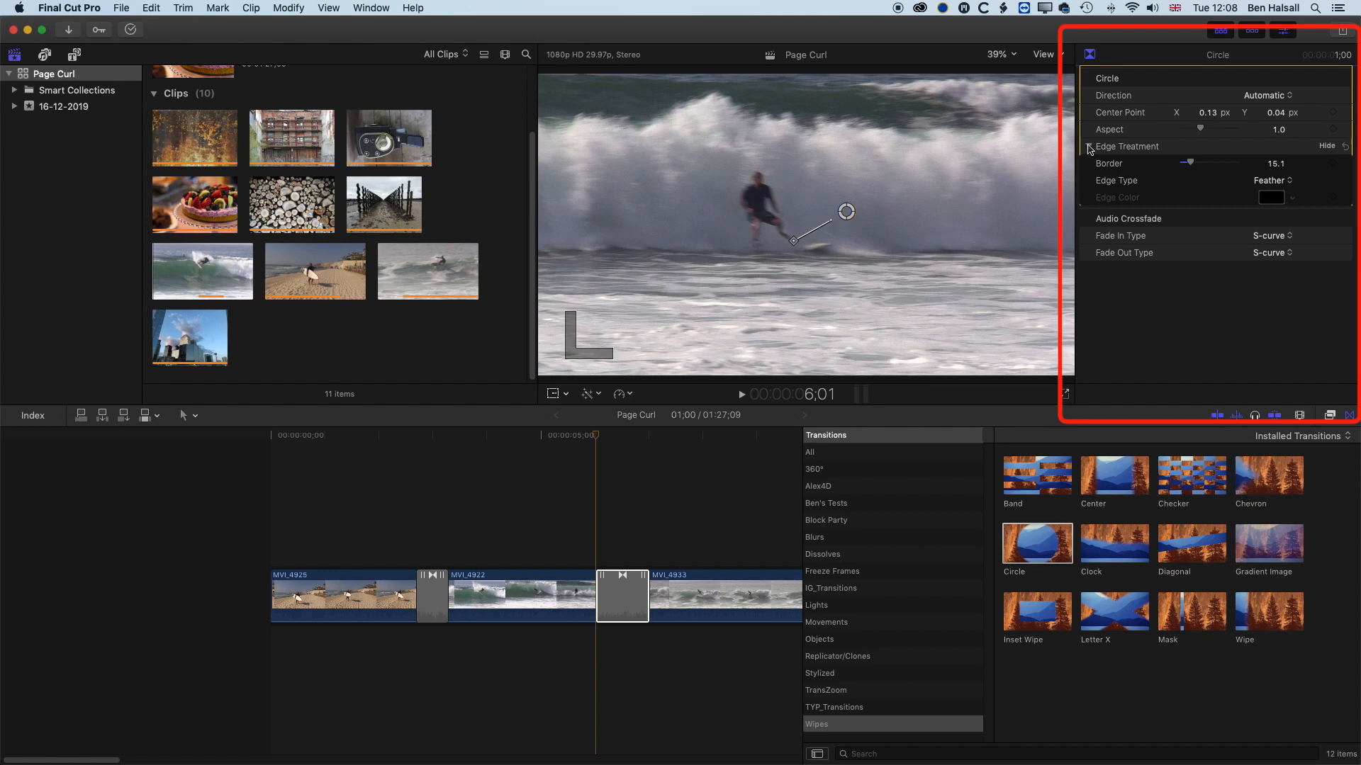
{"action": "left_click", "coordinate": [1261, 178]}
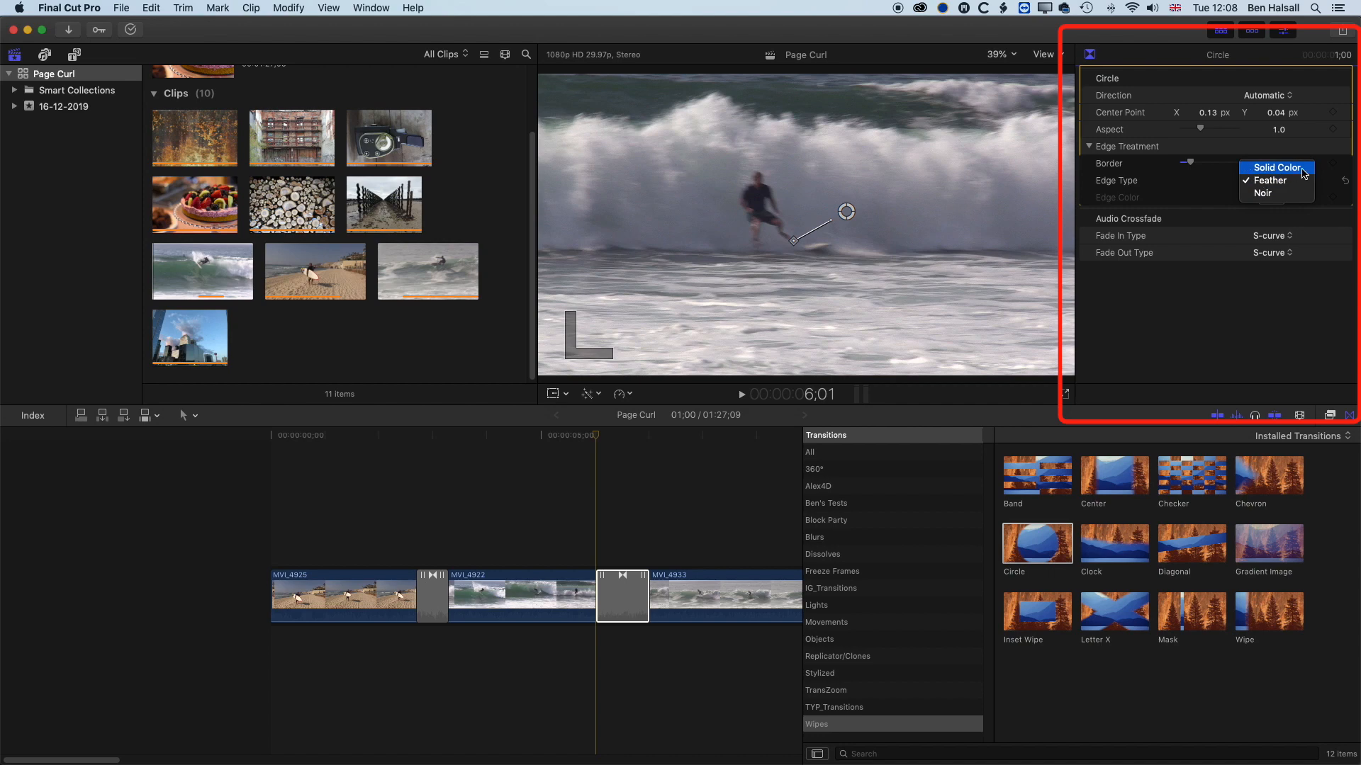
{"action": "left_click", "coordinate": [593, 440]}
{"action": "left_click_drag", "start_coordinate": [599, 436], "coordinate": [613, 436]}
{"action": "left_click_drag", "start_coordinate": [1191, 165], "coordinate": [1182, 165]}
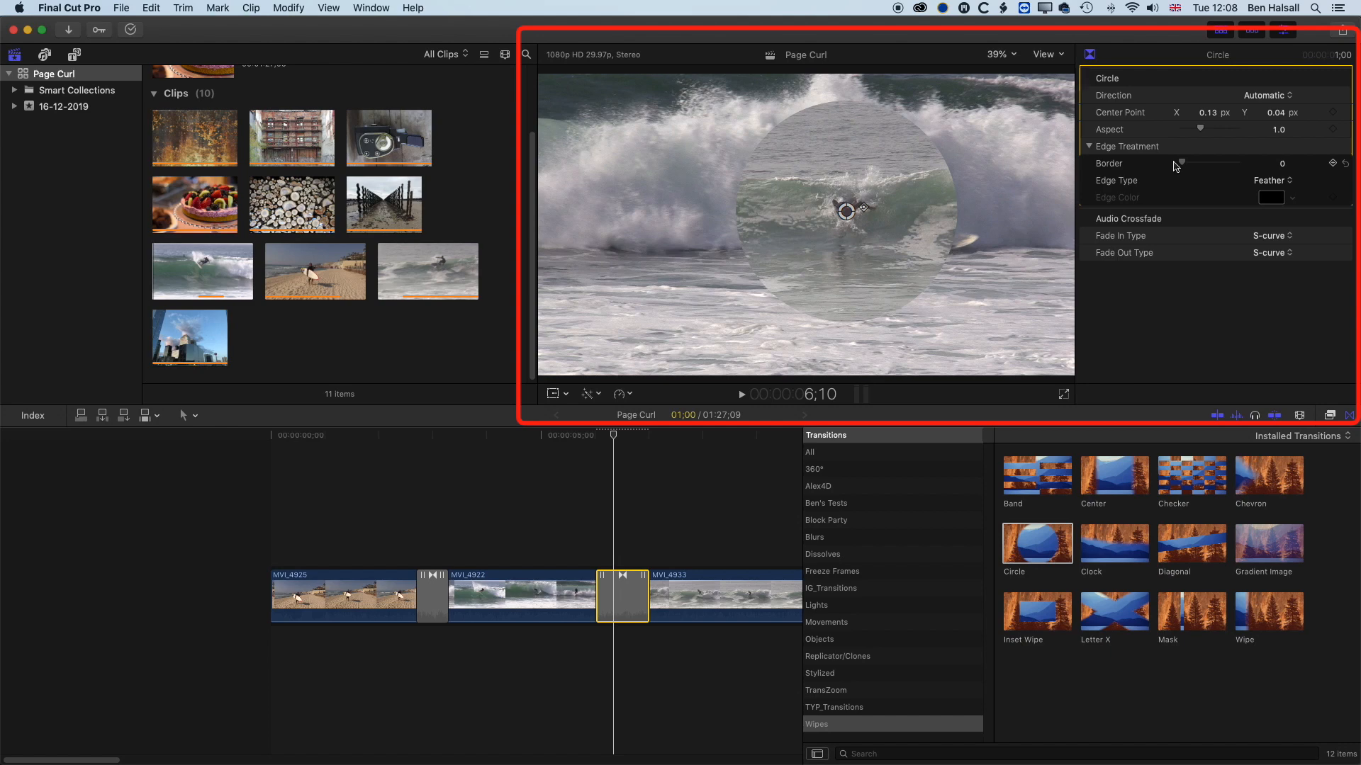
- Give the Circle transition a Solid Color edge with Border 7.0 and orange Edge Color E66E2B, and play it
{"action": "left_click", "coordinate": [1287, 181]}
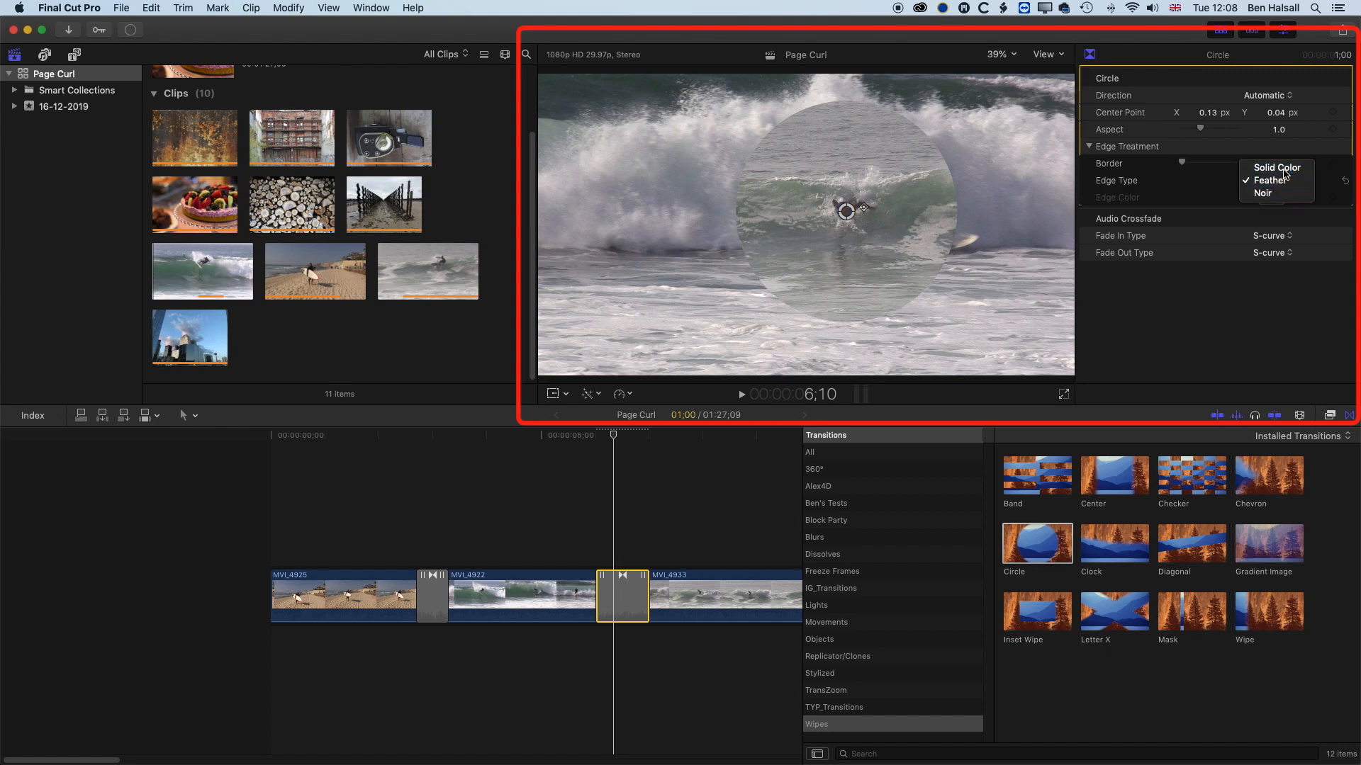
{"action": "left_click", "coordinate": [1284, 173]}
{"action": "left_click_drag", "start_coordinate": [1184, 165], "coordinate": [1189, 166]}
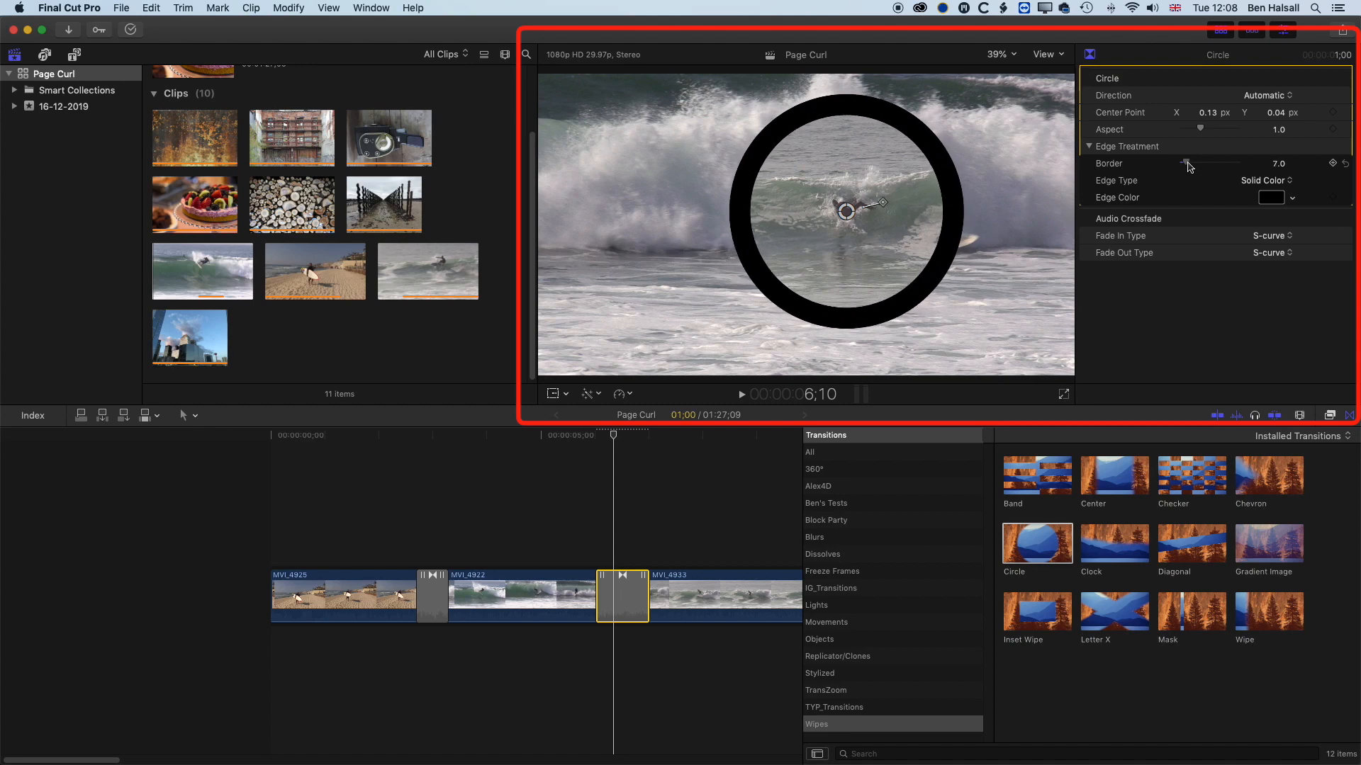
{"action": "left_click", "coordinate": [1270, 198]}
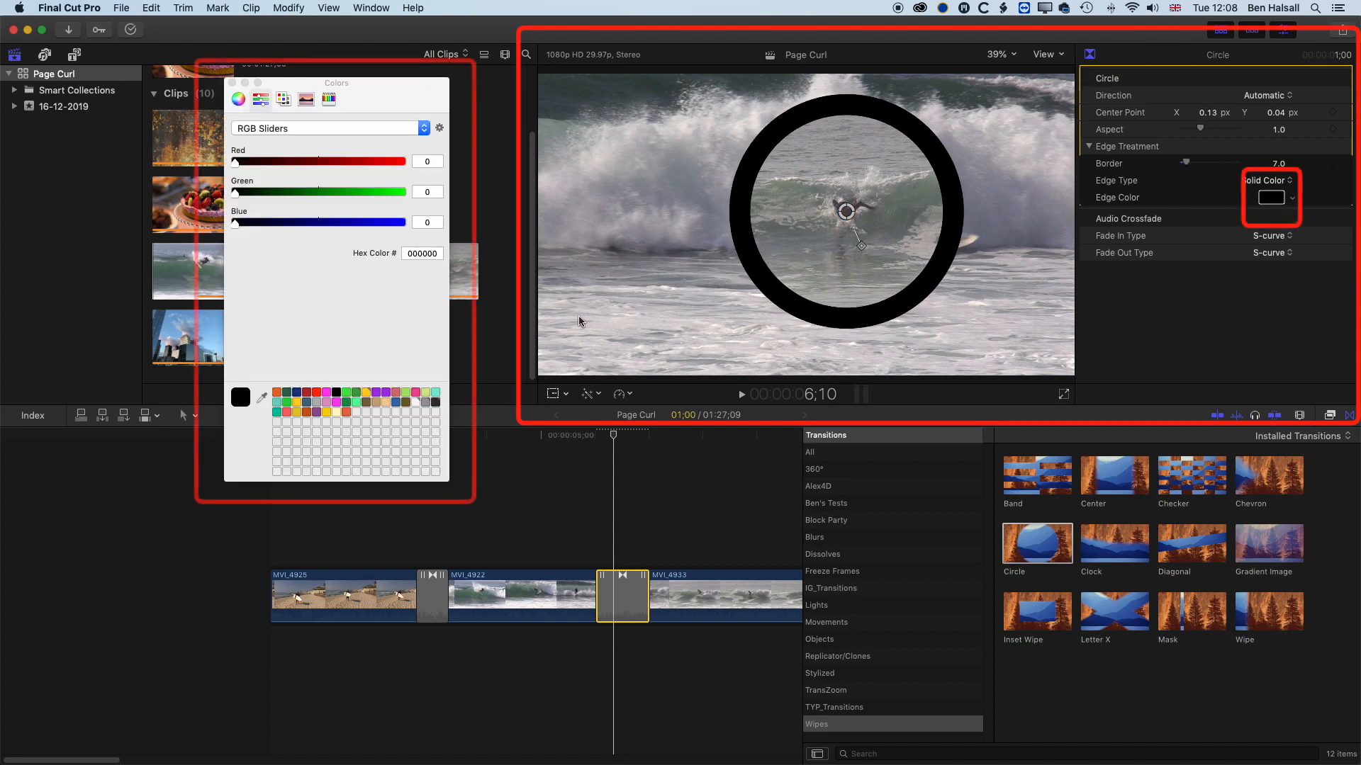
{"action": "left_click", "coordinate": [278, 393]}
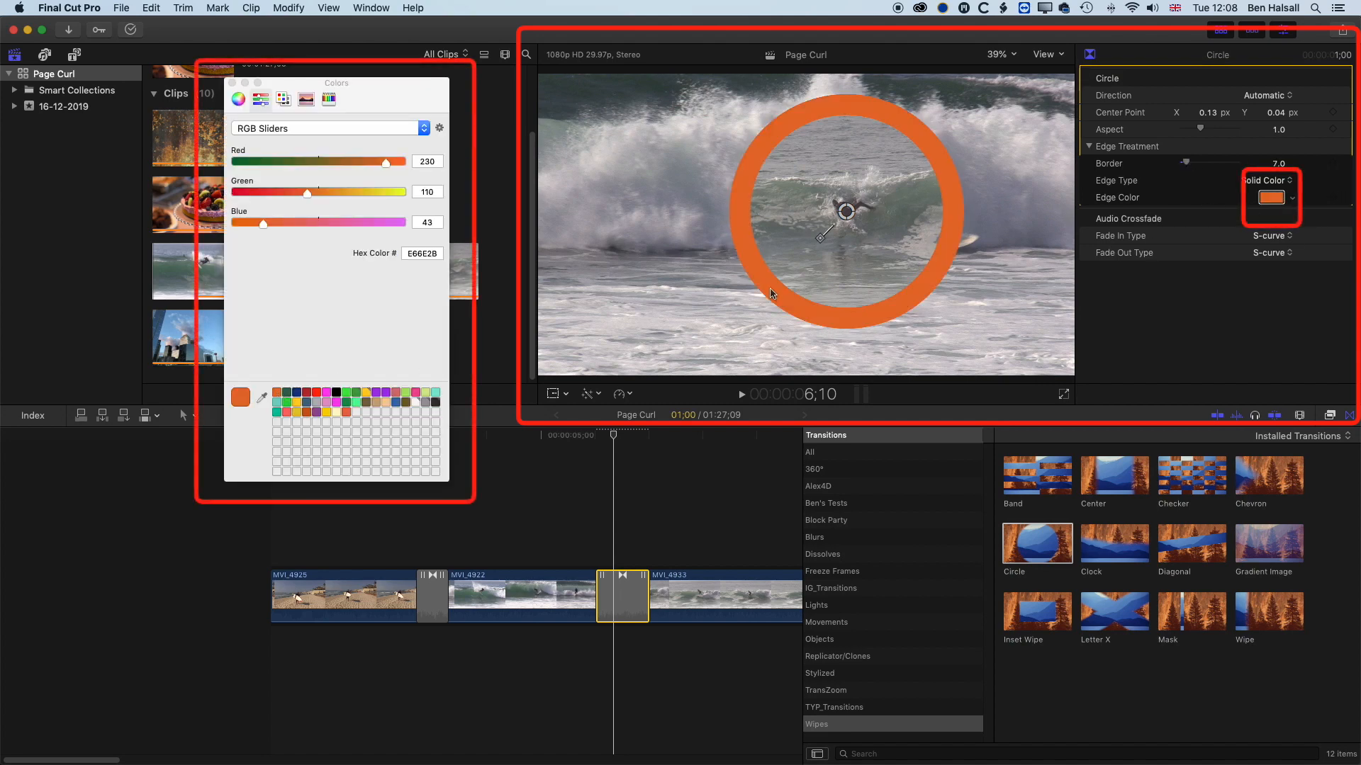
{"action": "key", "text": "space"}
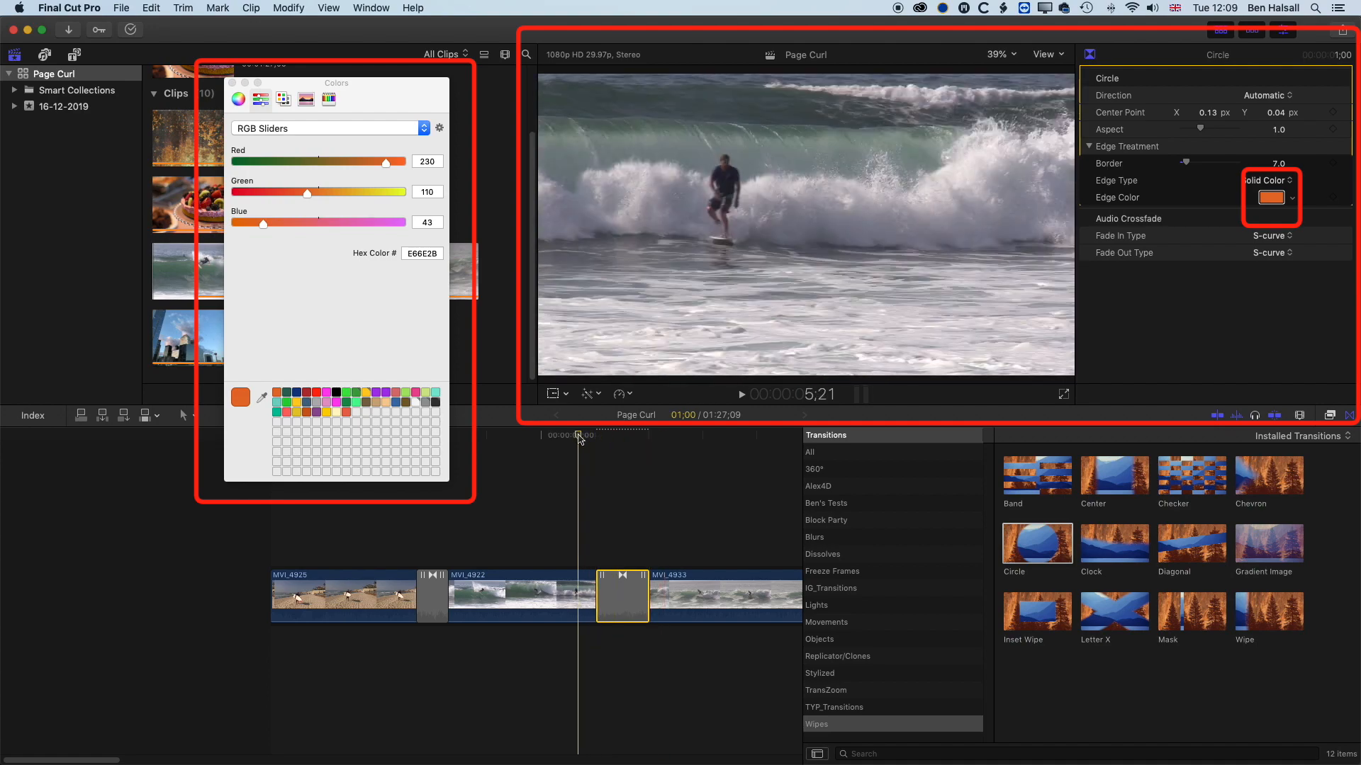
{"action": "key", "text": "space"}
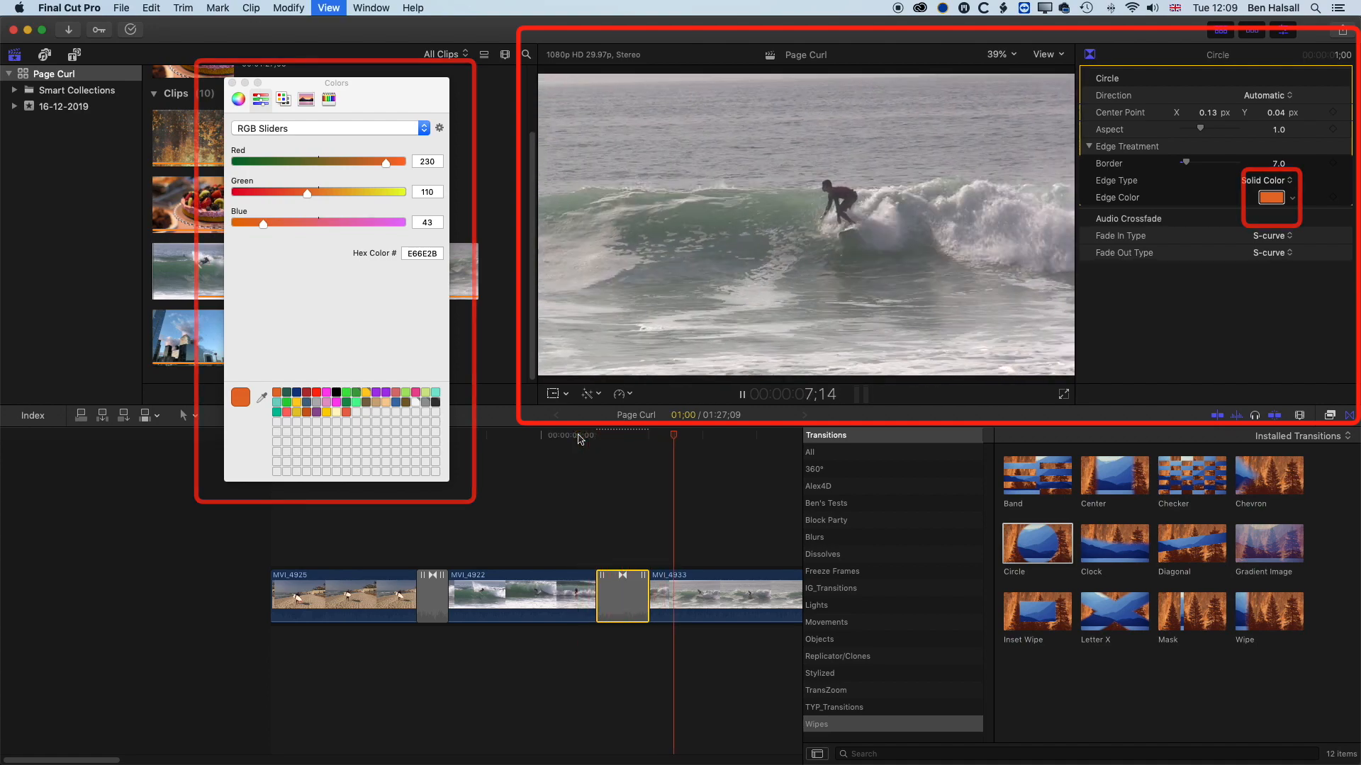
- Try the Noir edge type on the Circle transition, return it to Solid Color, and play across the edit
{"action": "left_click_drag", "start_coordinate": [685, 437], "coordinate": [623, 438]}
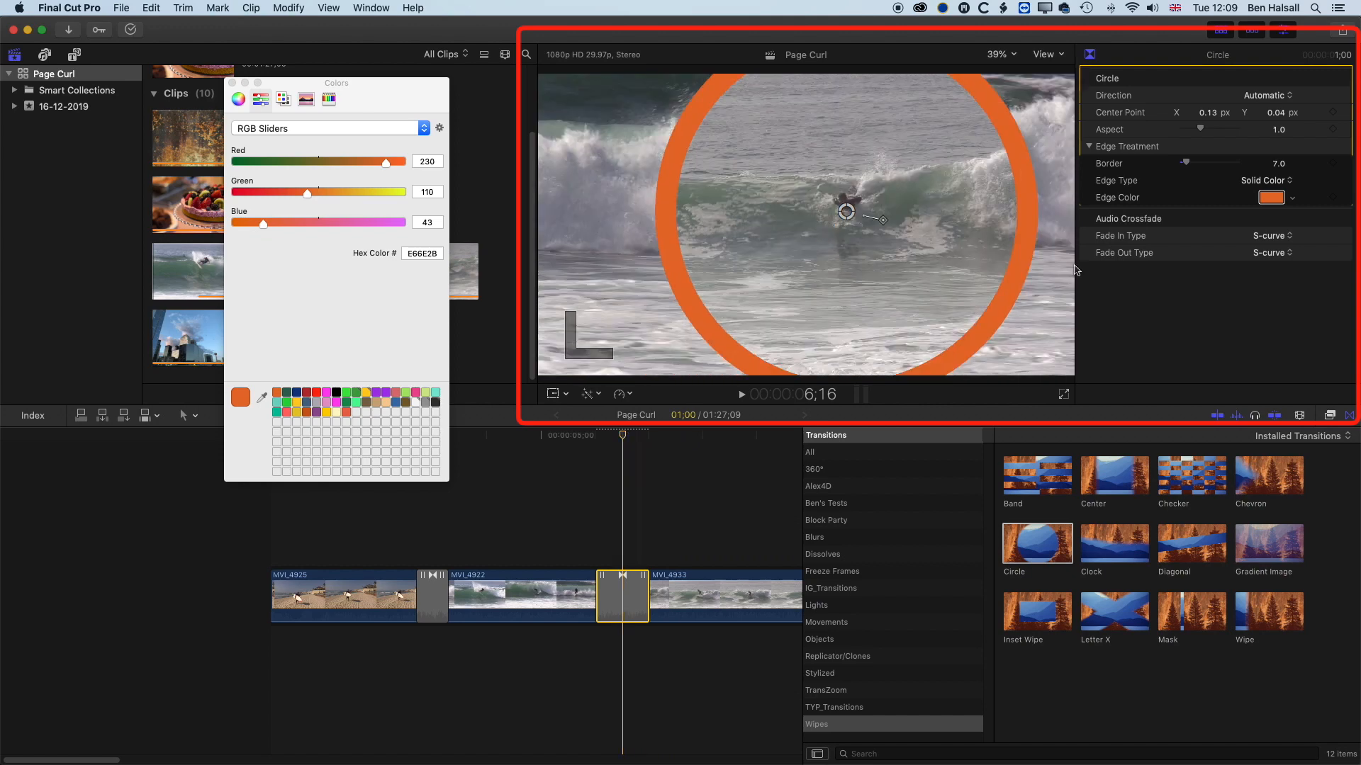
{"action": "left_click", "coordinate": [1276, 184]}
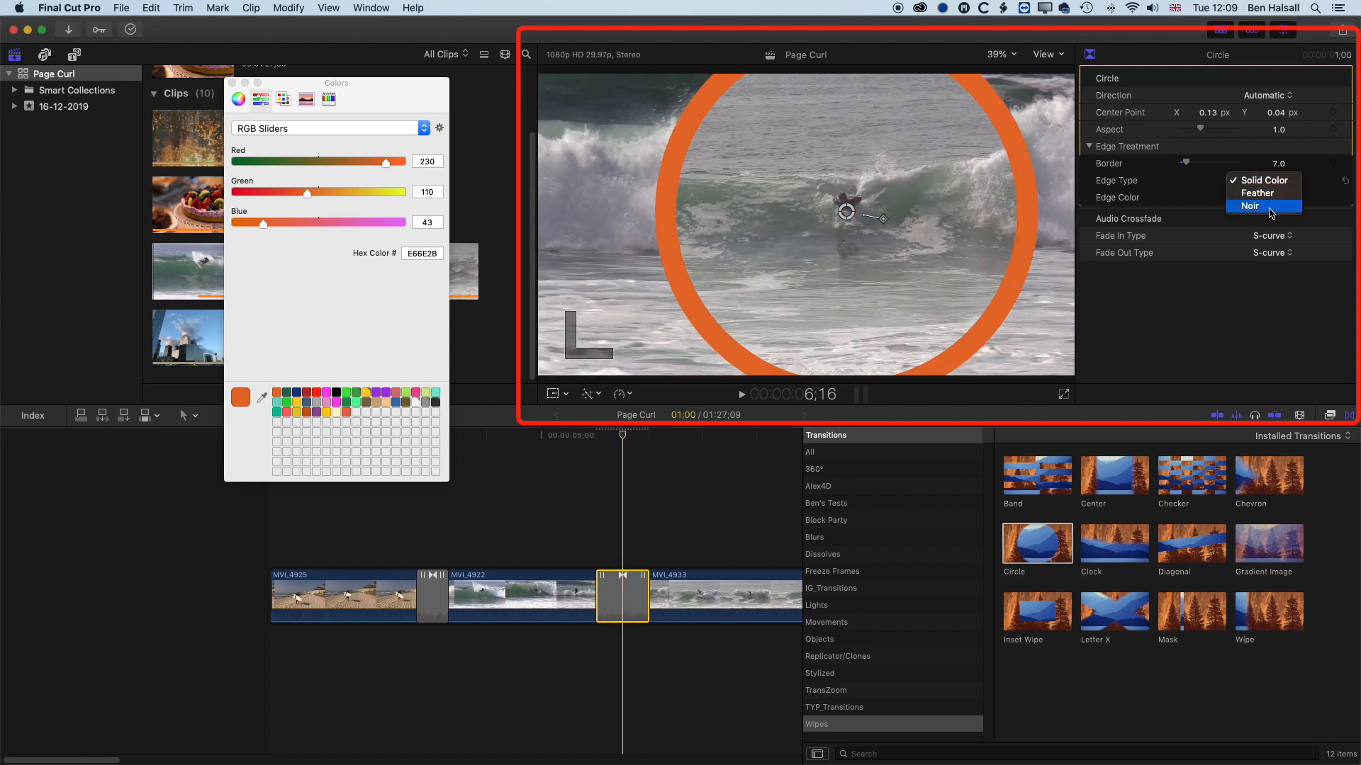
{"action": "left_click", "coordinate": [1272, 207]}
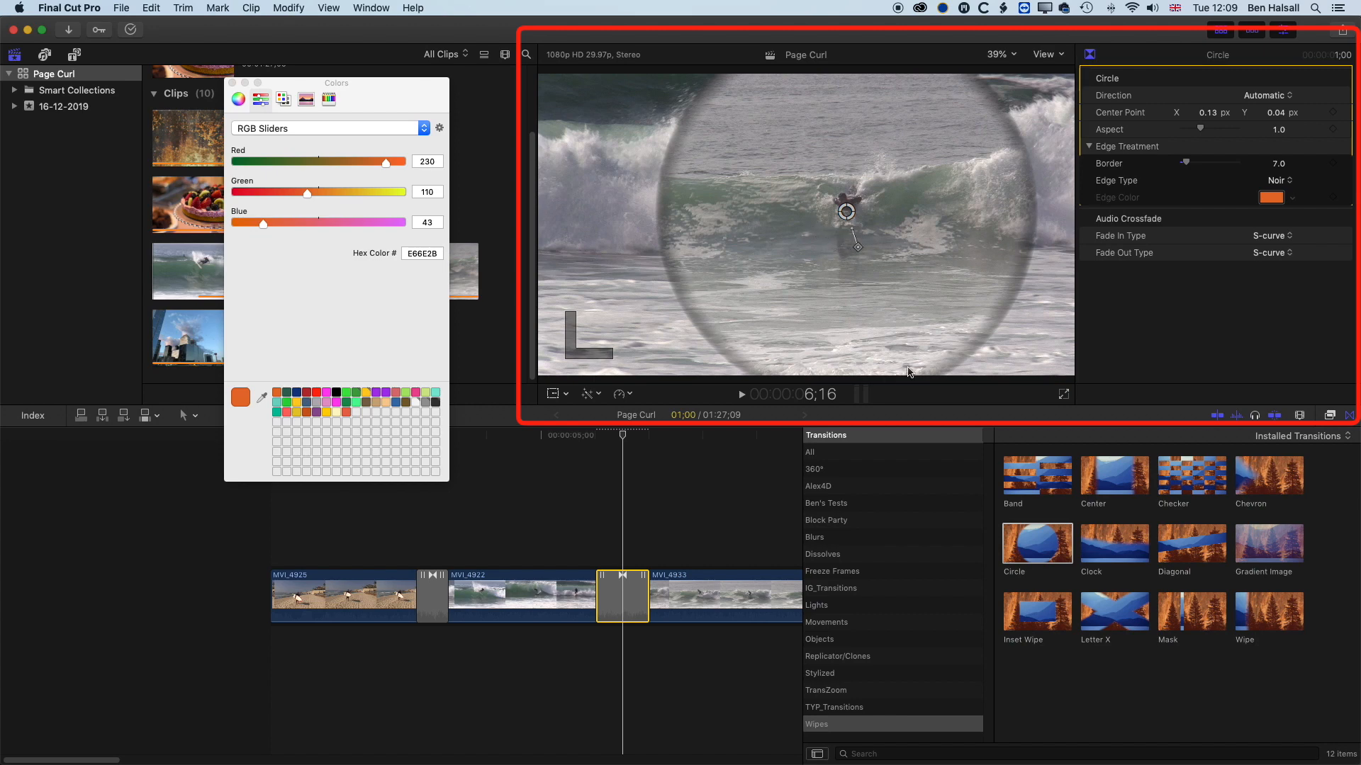
{"action": "left_click", "coordinate": [1279, 181]}
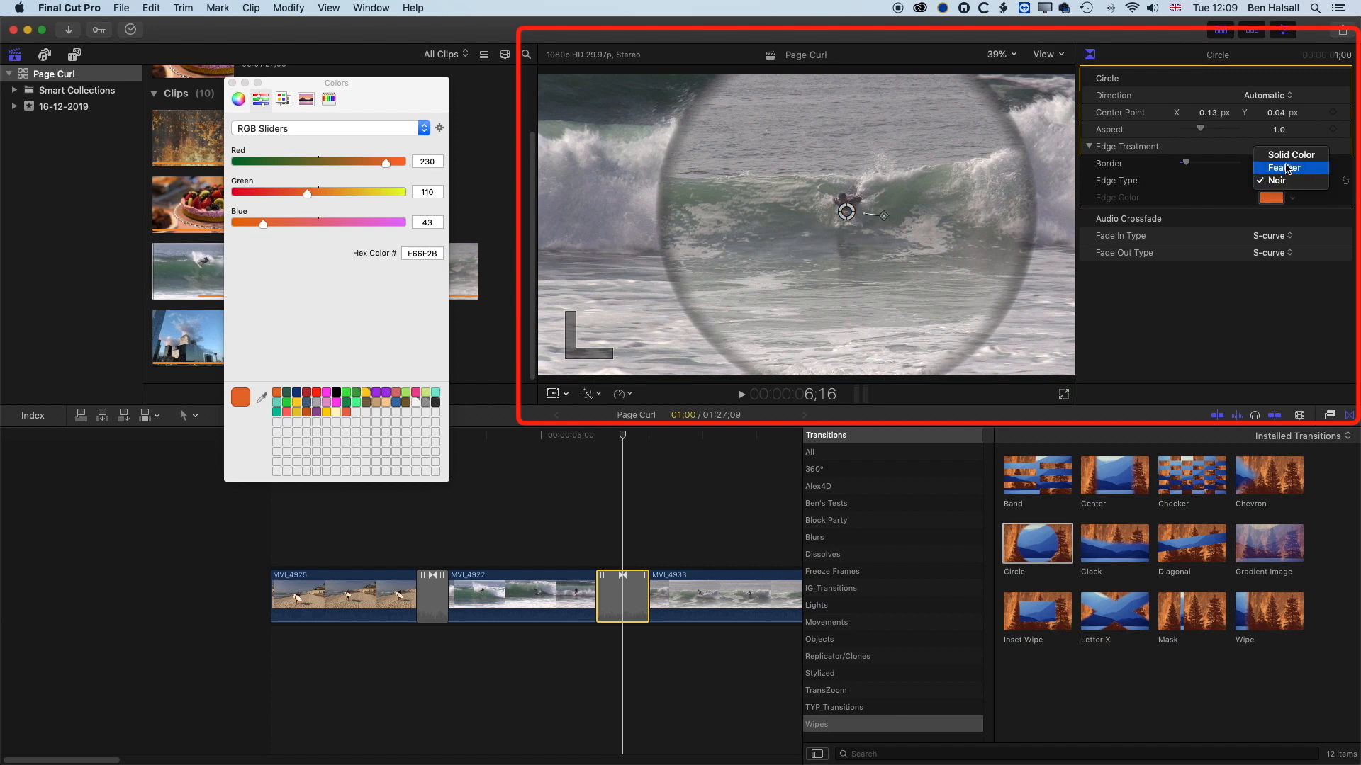
{"action": "left_click", "coordinate": [1290, 154]}
{"action": "left_click_drag", "start_coordinate": [629, 436], "coordinate": [604, 440]}
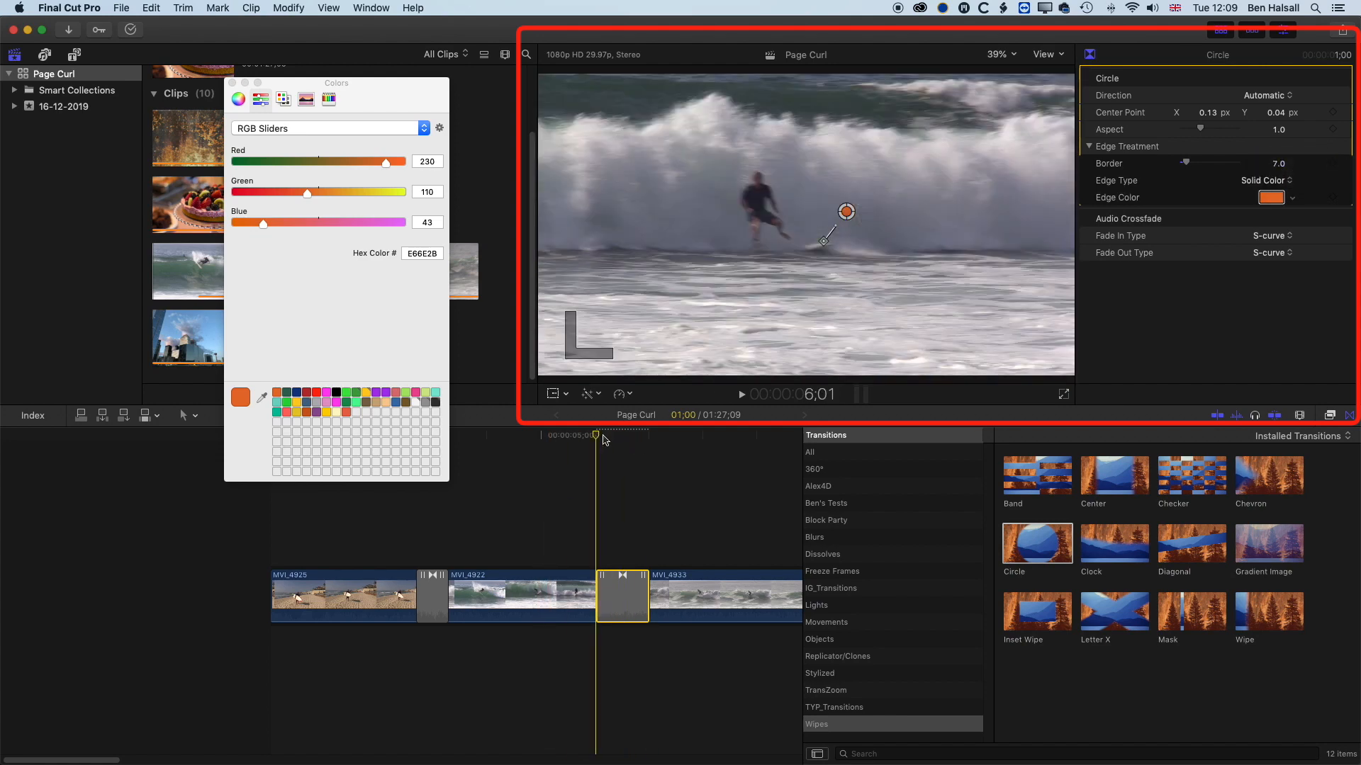
{"action": "key", "text": "space"}
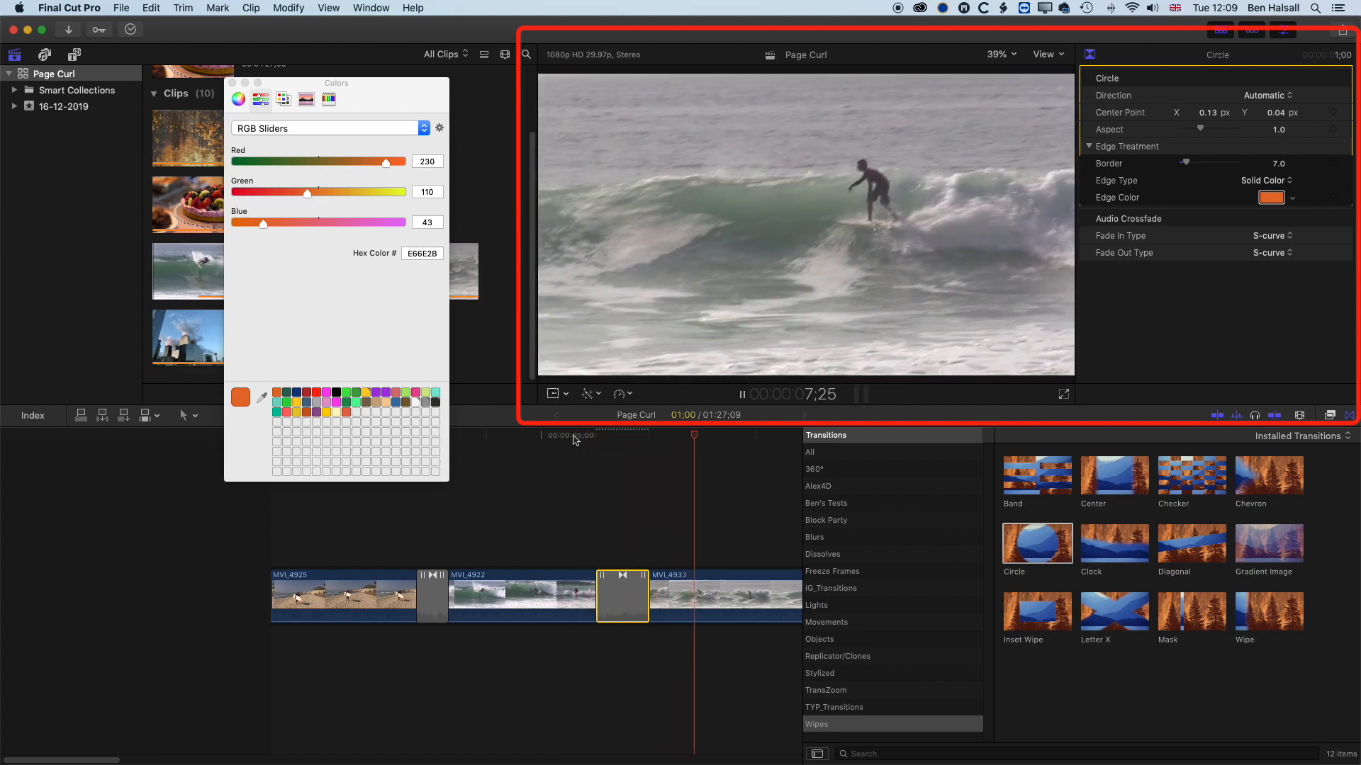
- Replay the Circle transition with its solid orange edge from just before it begins near 6;00
{"action": "key", "text": "space"}
{"action": "left_click_drag", "start_coordinate": [643, 433], "coordinate": [592, 437]}
{"action": "key", "text": "space"}
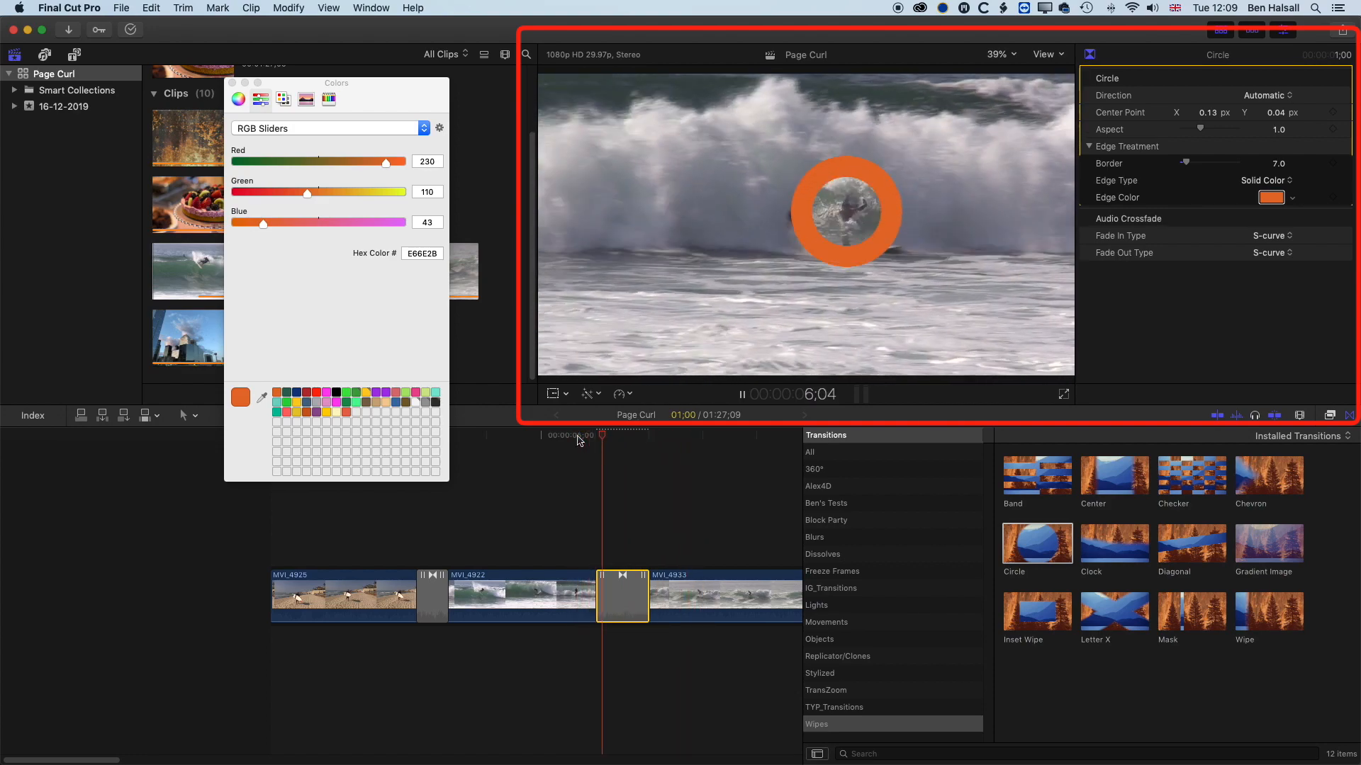
{"action": "left_click", "coordinate": [643, 599]}
{"action": "key", "text": "space"}
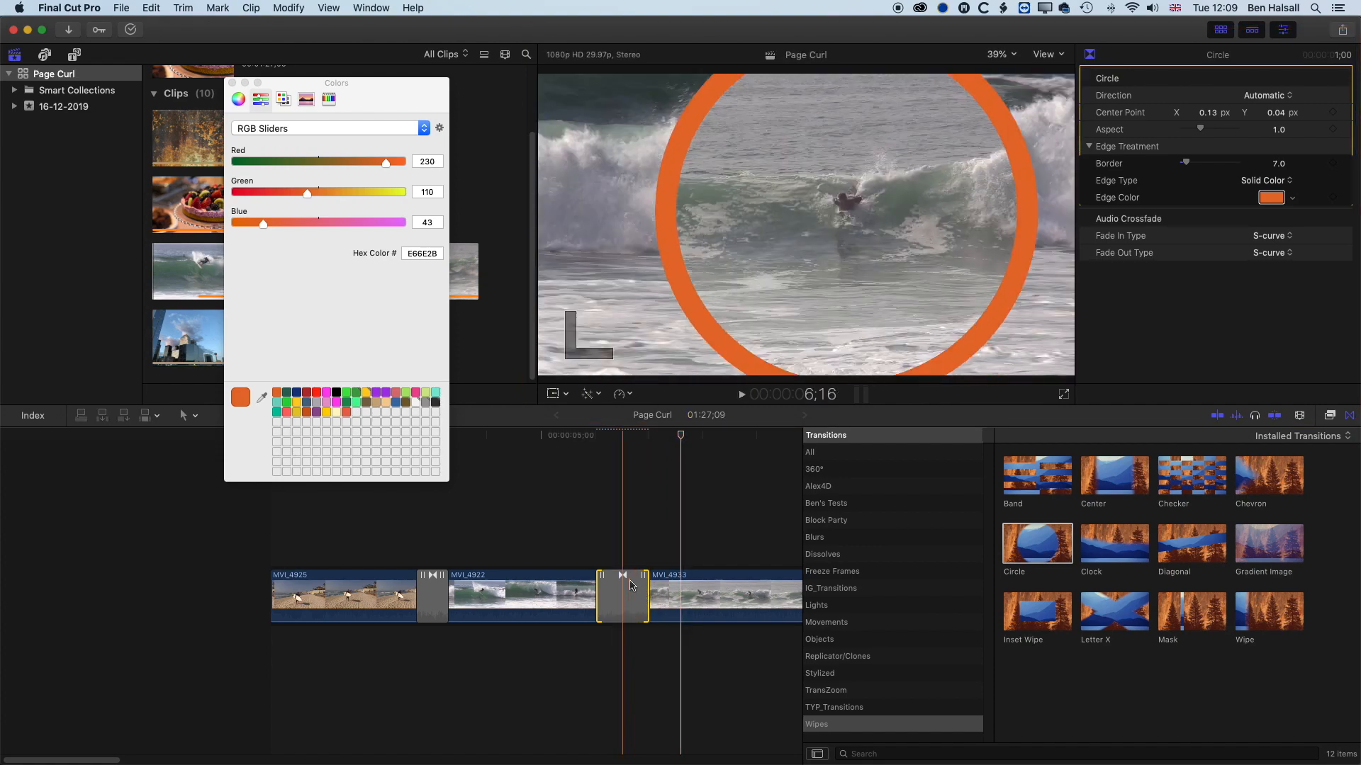
- Set the Circle transition's duration to exactly 20 frames and play across the edit
{"action": "left_click", "coordinate": [623, 602]}
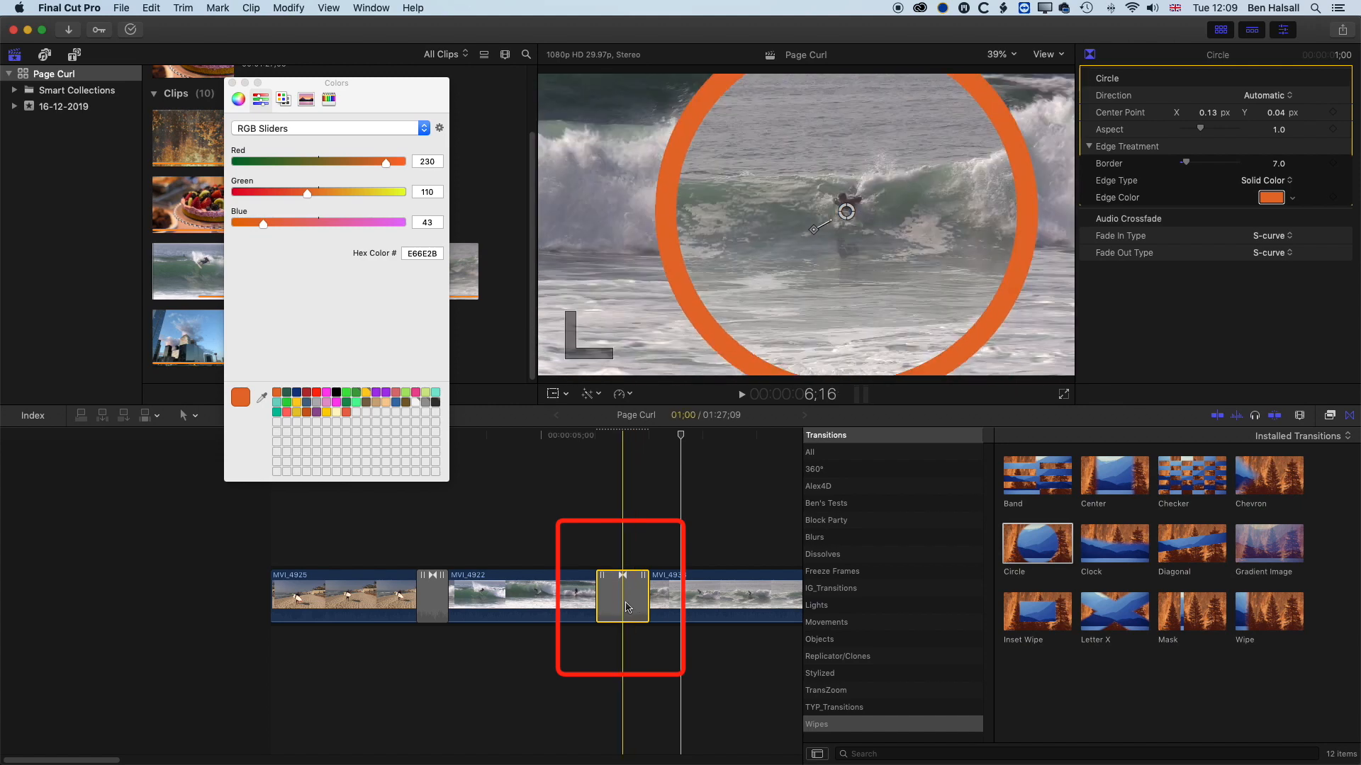
{"action": "key", "text": "ctrl+d"}
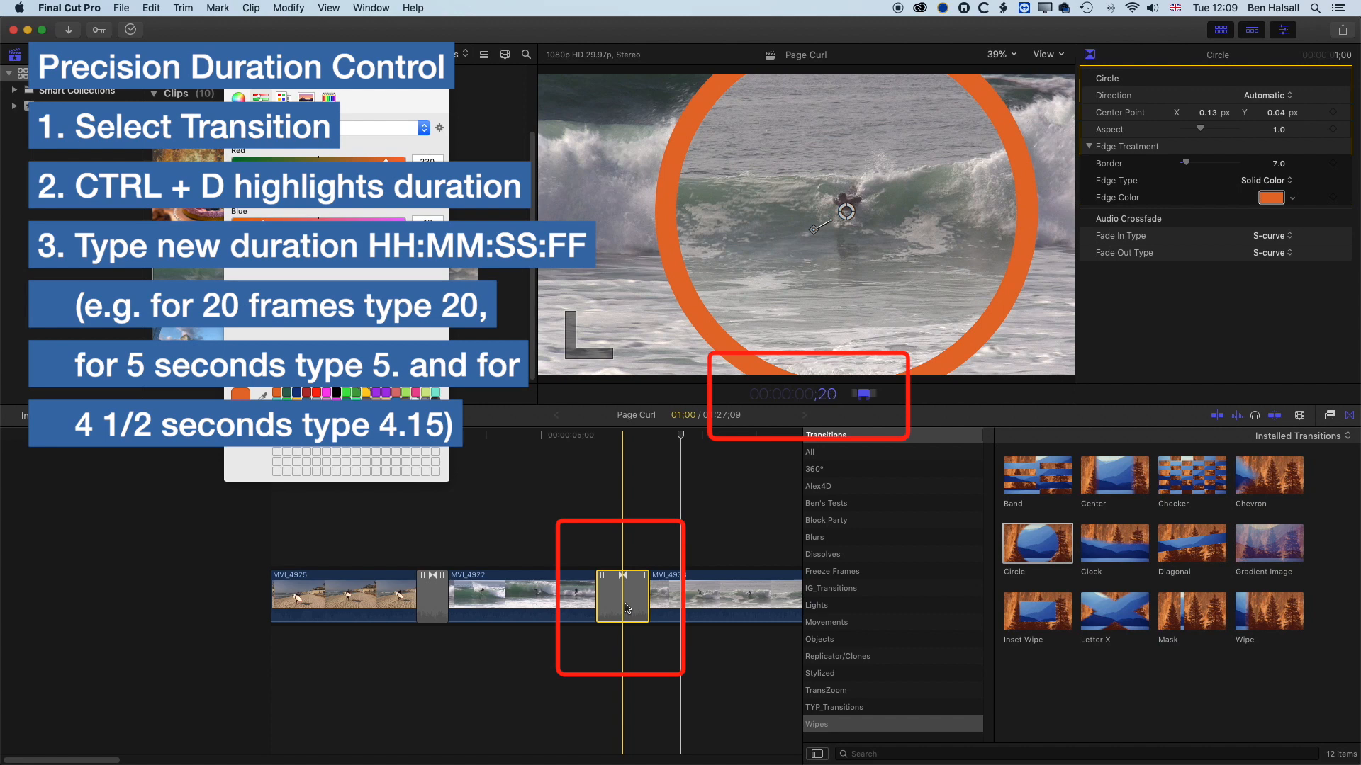
{"action": "key", "text": "Return"}
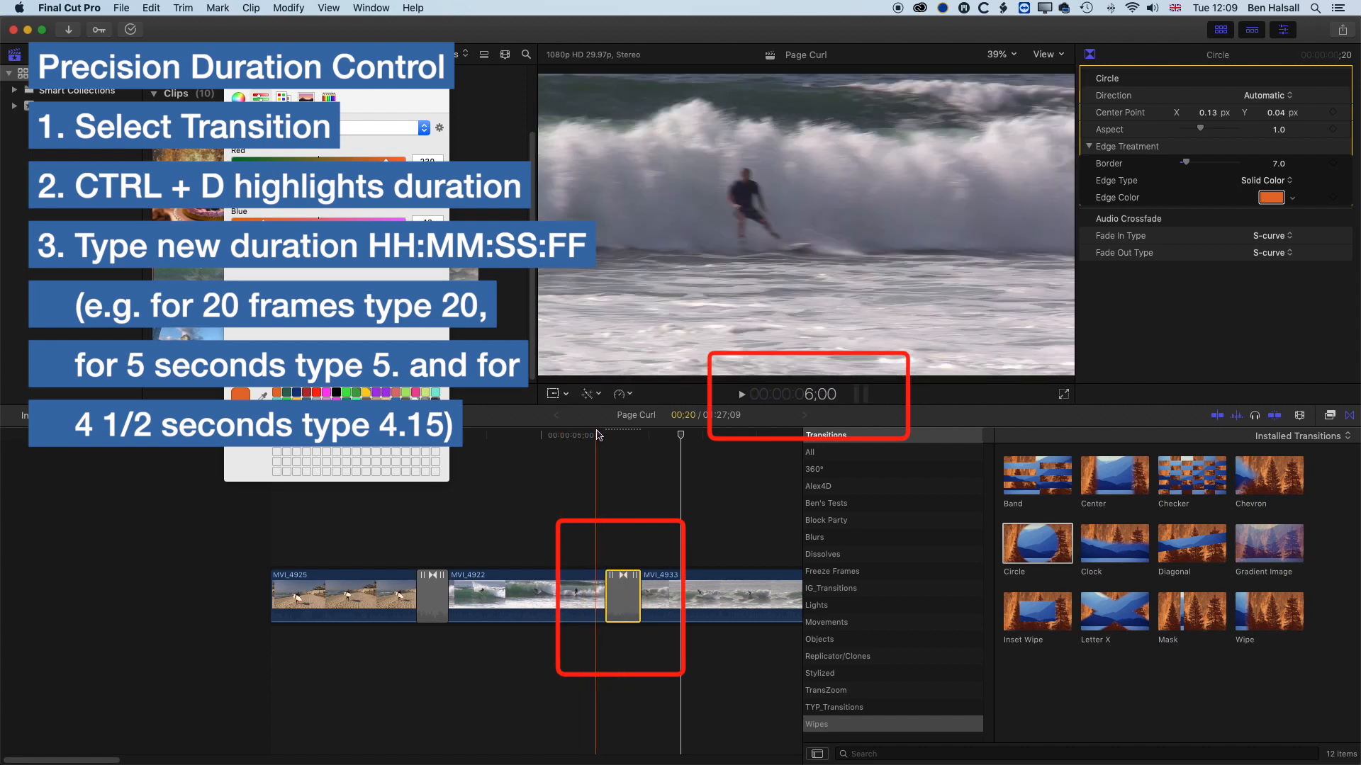
{"action": "key", "text": "space"}
{"action": "key", "text": "space"}
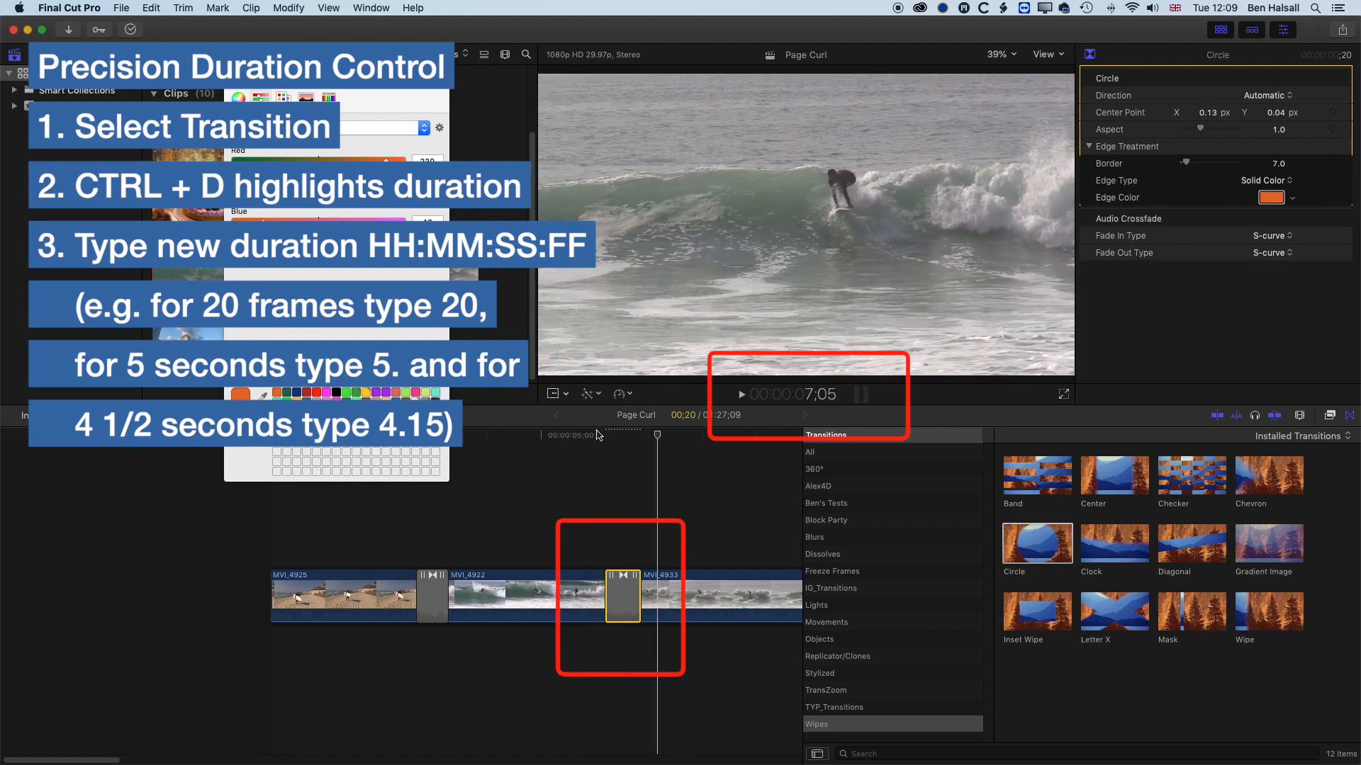
{"action": "key", "text": "space"}
{"action": "key", "text": "space"}
- Set the Circle transition's Border to 16.0 and extend its duration in the timeline to 2;08, playing across the edit
{"action": "left_click", "coordinate": [625, 571]}
{"action": "left_click_drag", "start_coordinate": [1186, 165], "coordinate": [1192, 166]}
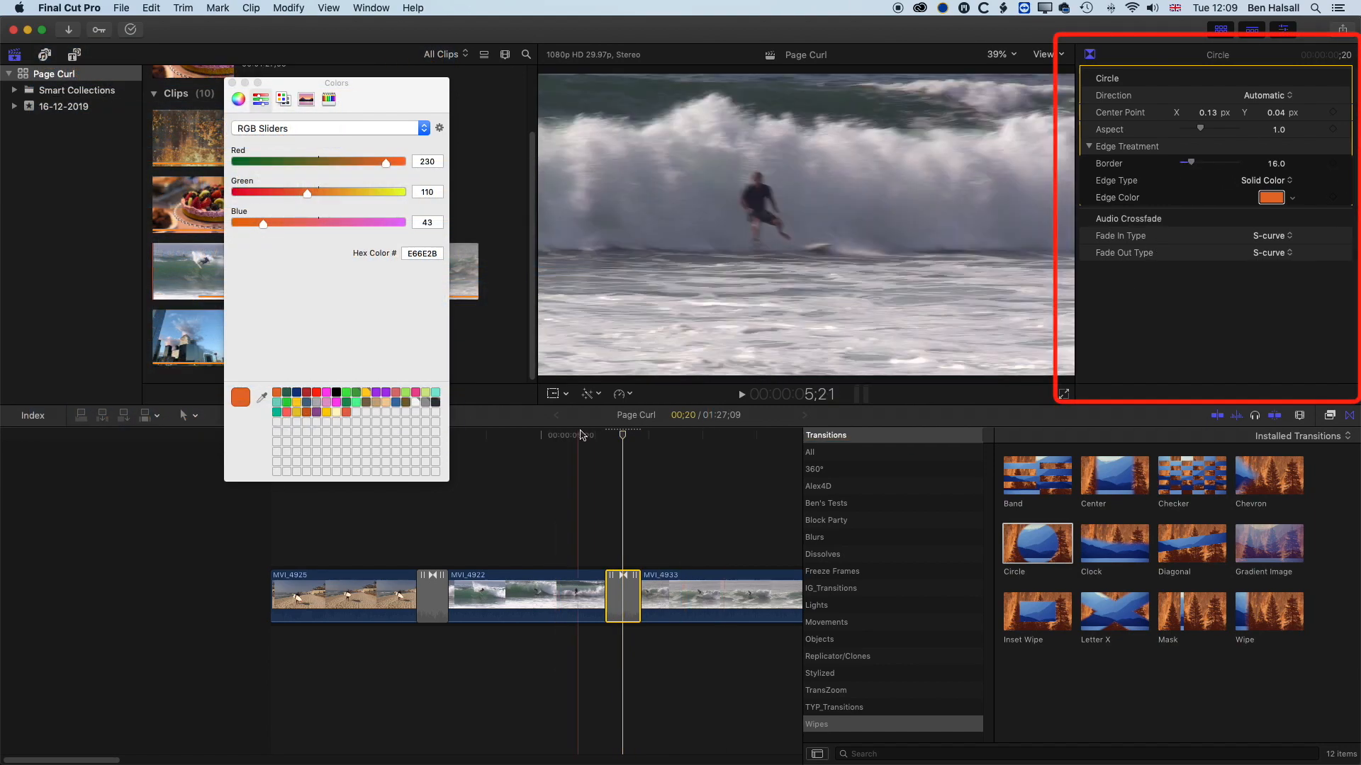
{"action": "key", "text": "space"}
{"action": "left_click_drag", "start_coordinate": [607, 596], "coordinate": [563, 597]}
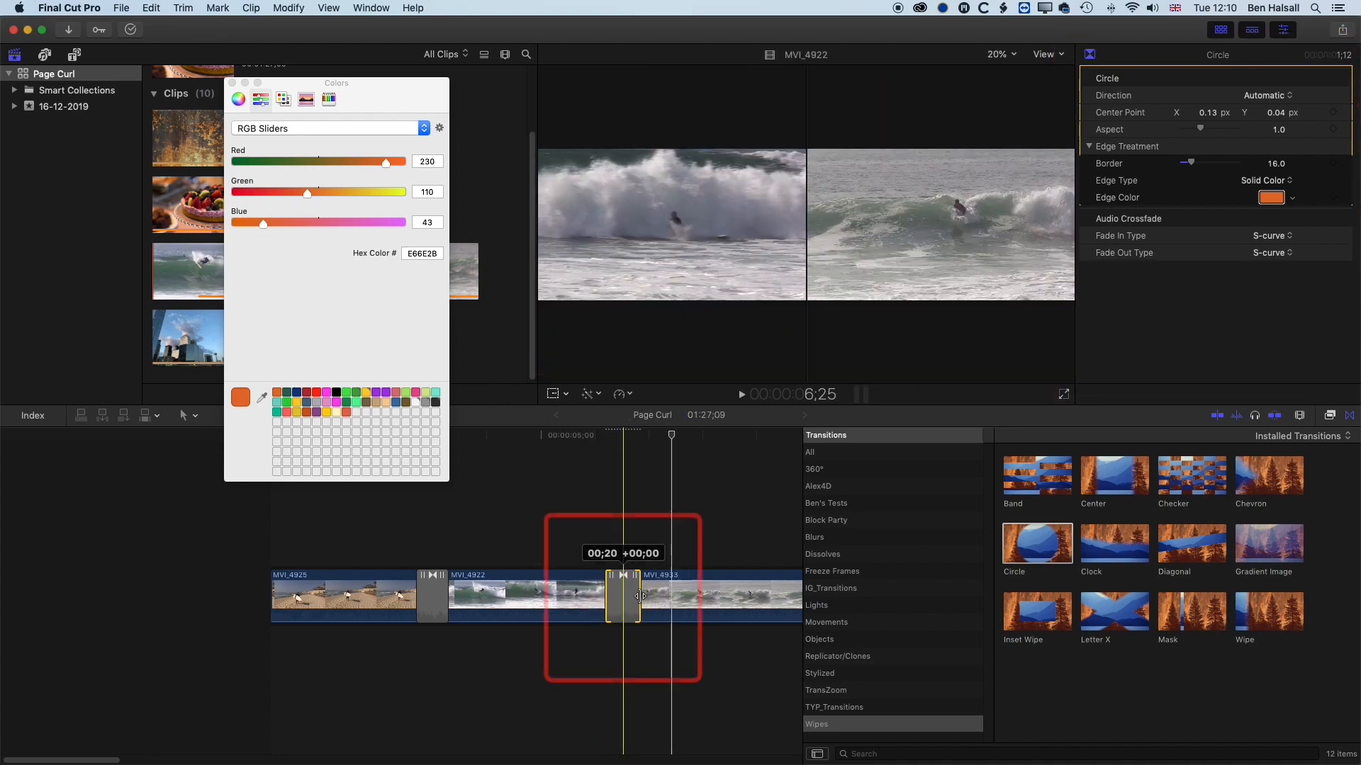
{"action": "key", "text": "space"}
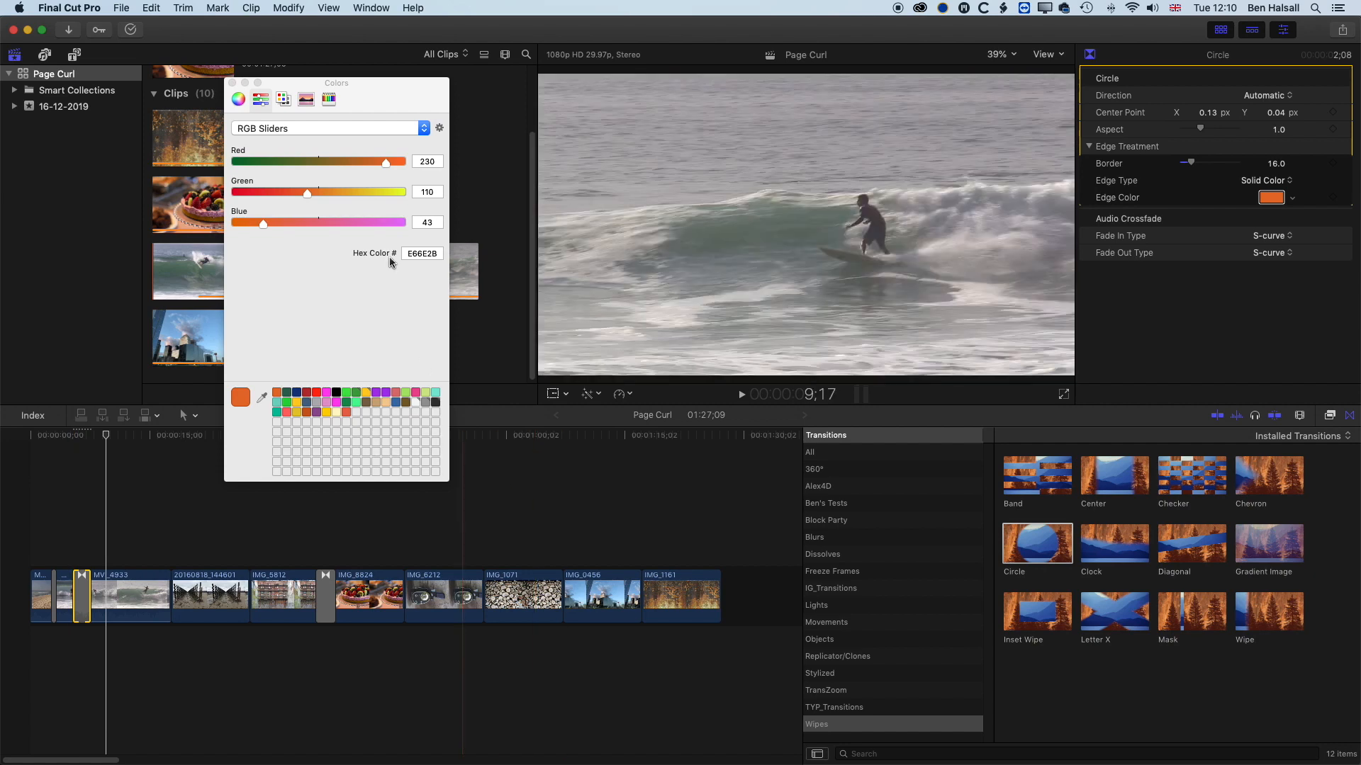
- Close the Colors window and view the Circle transition in the Precision Editor, leaving the editor again
{"action": "left_click", "coordinate": [231, 83]}
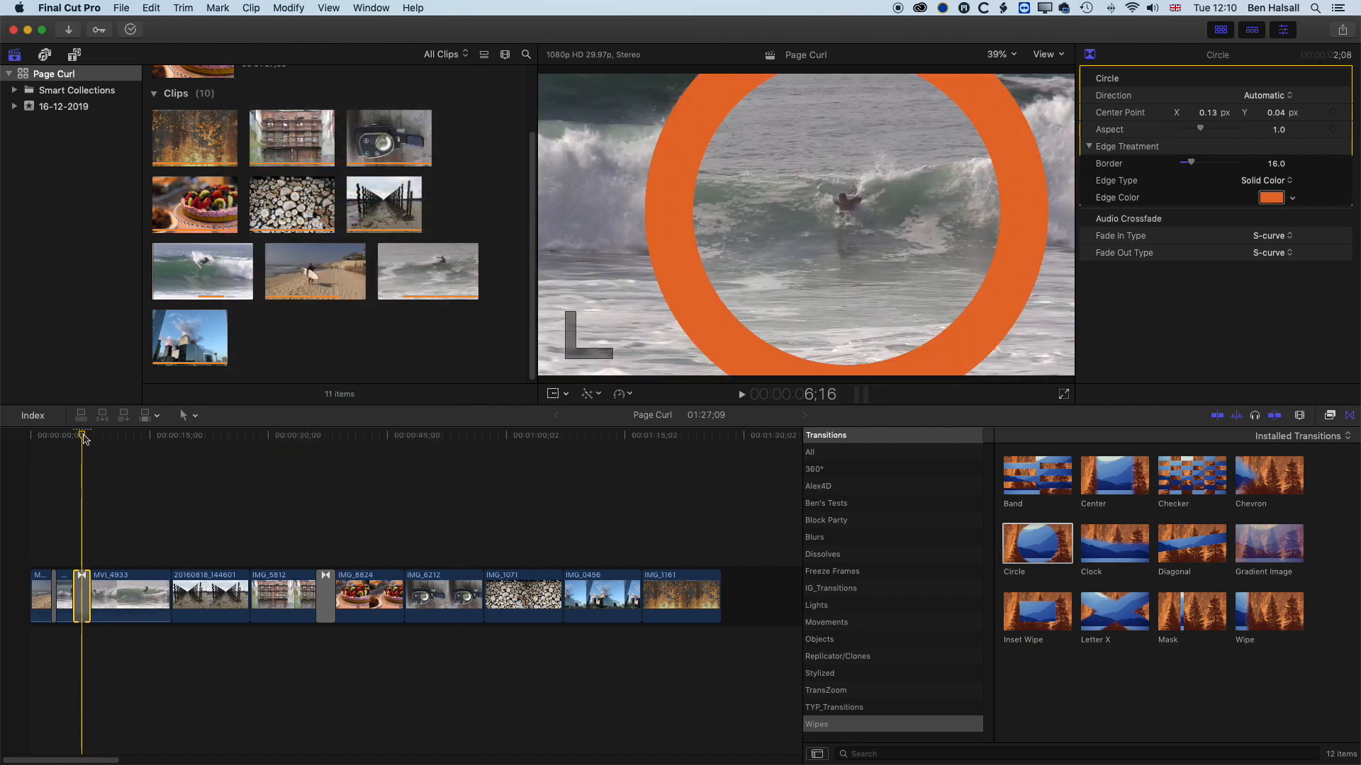
{"action": "right_click", "coordinate": [85, 607]}
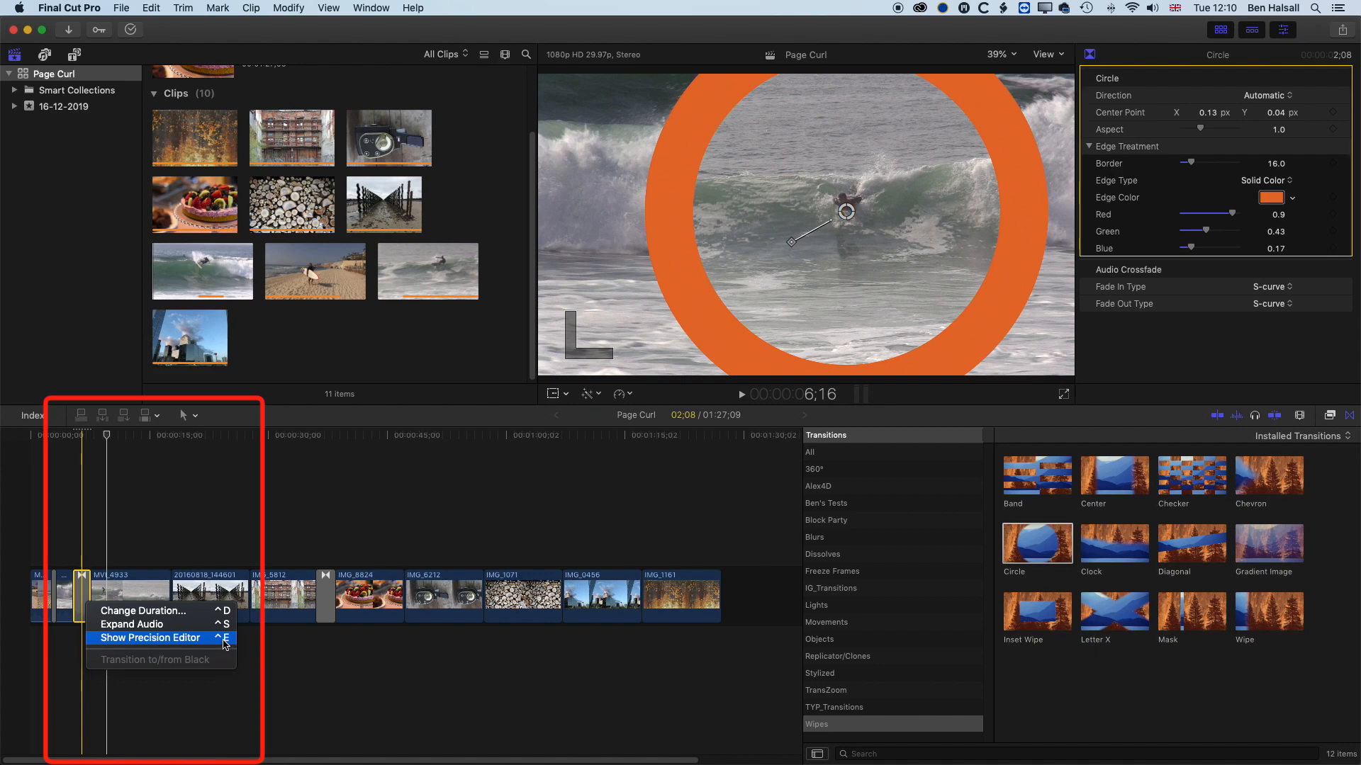
{"action": "left_click", "coordinate": [86, 435]}
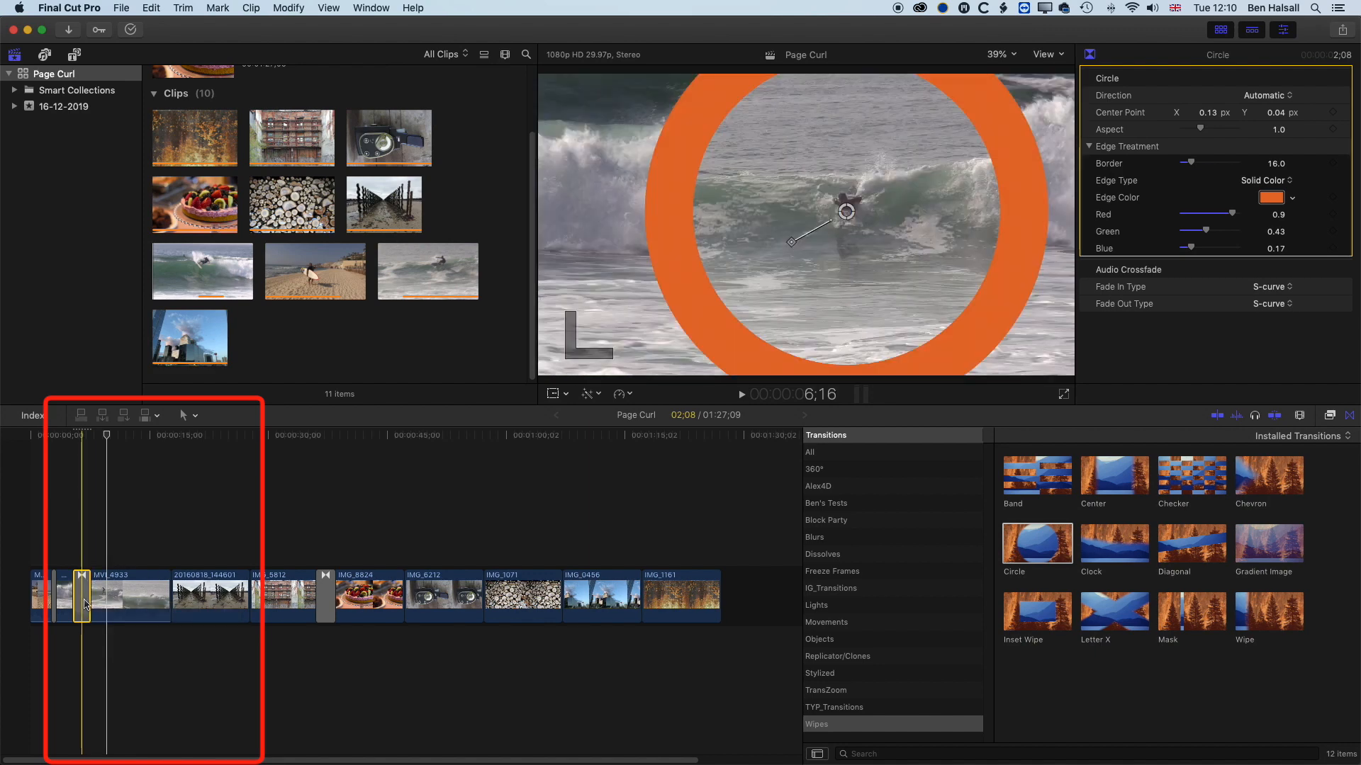
{"action": "double_click", "coordinate": [84, 600]}
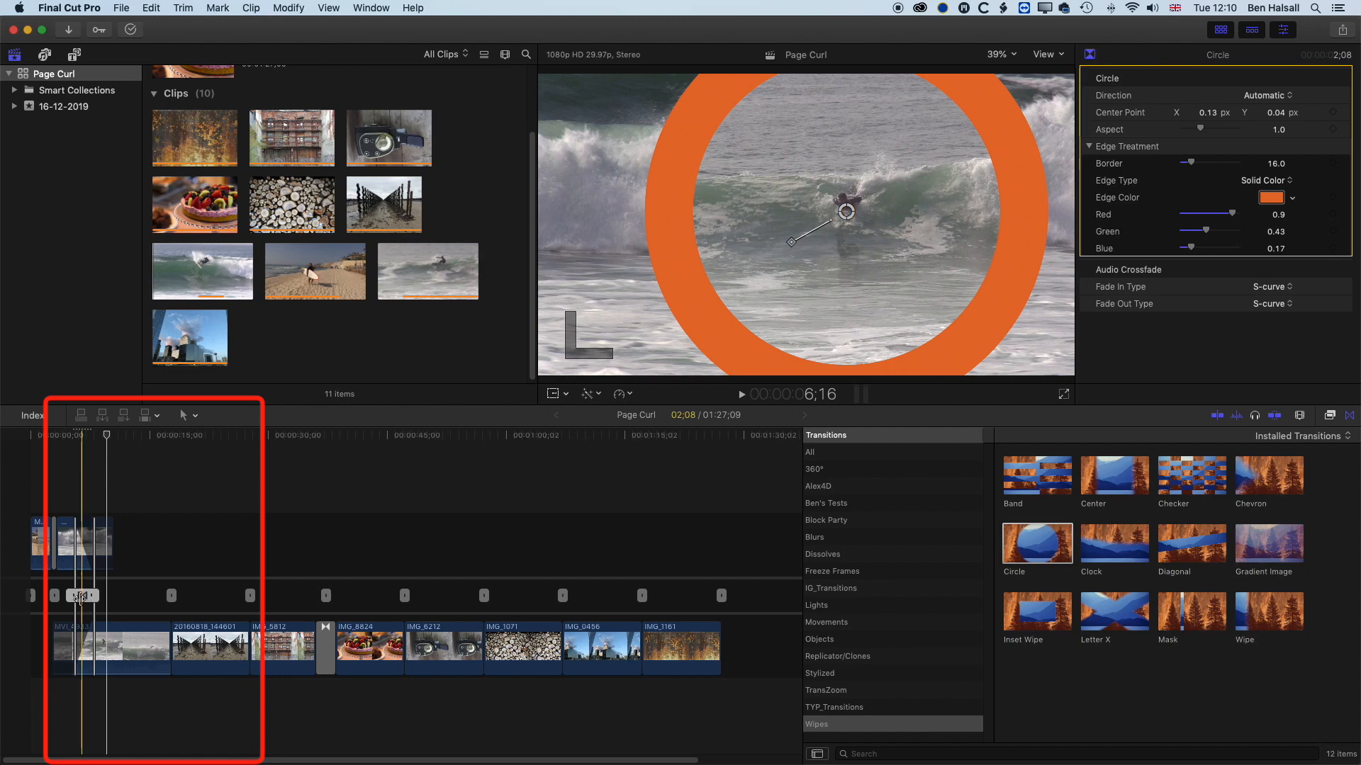
{"action": "double_click", "coordinate": [84, 598]}
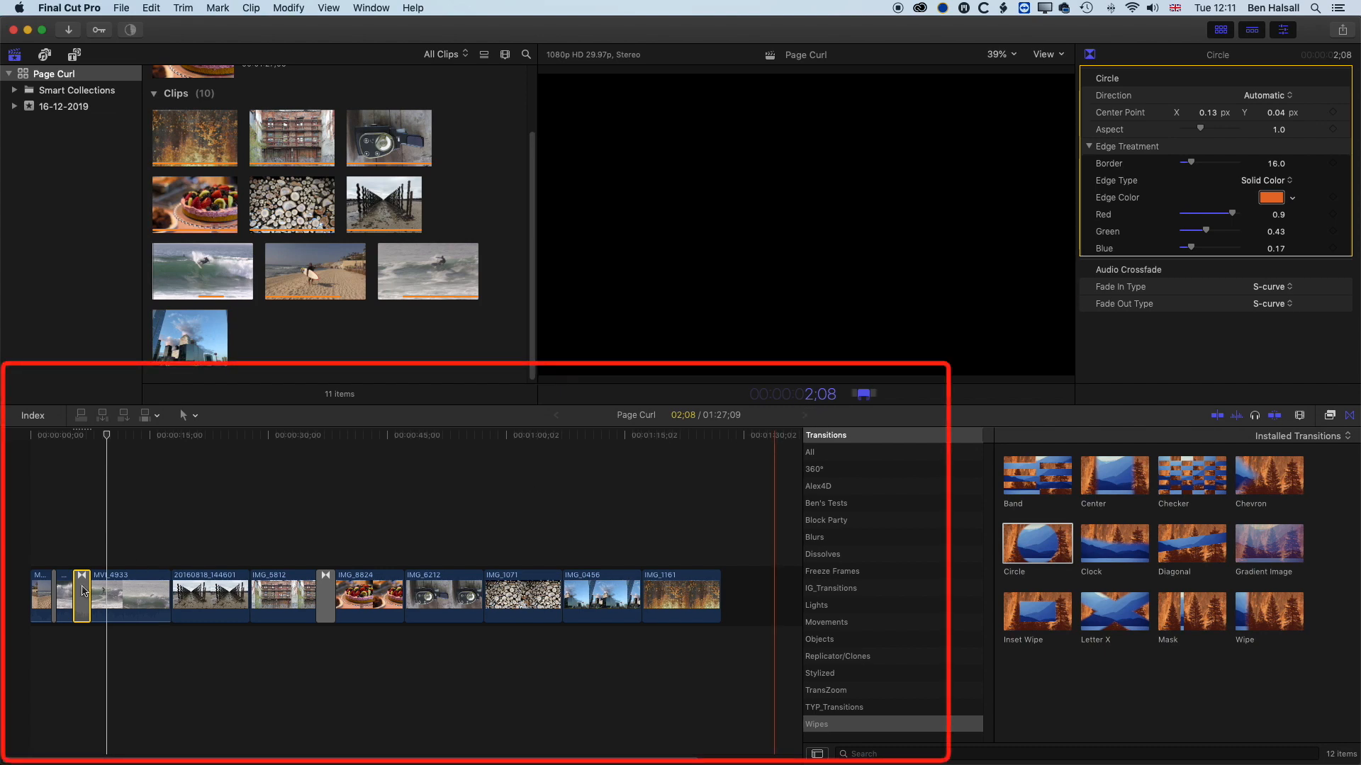
- Select the Slide, Circle and Page Curl transitions together, shorten their duration, and play across the Page Curl
{"action": "left_click", "coordinate": [55, 597]}
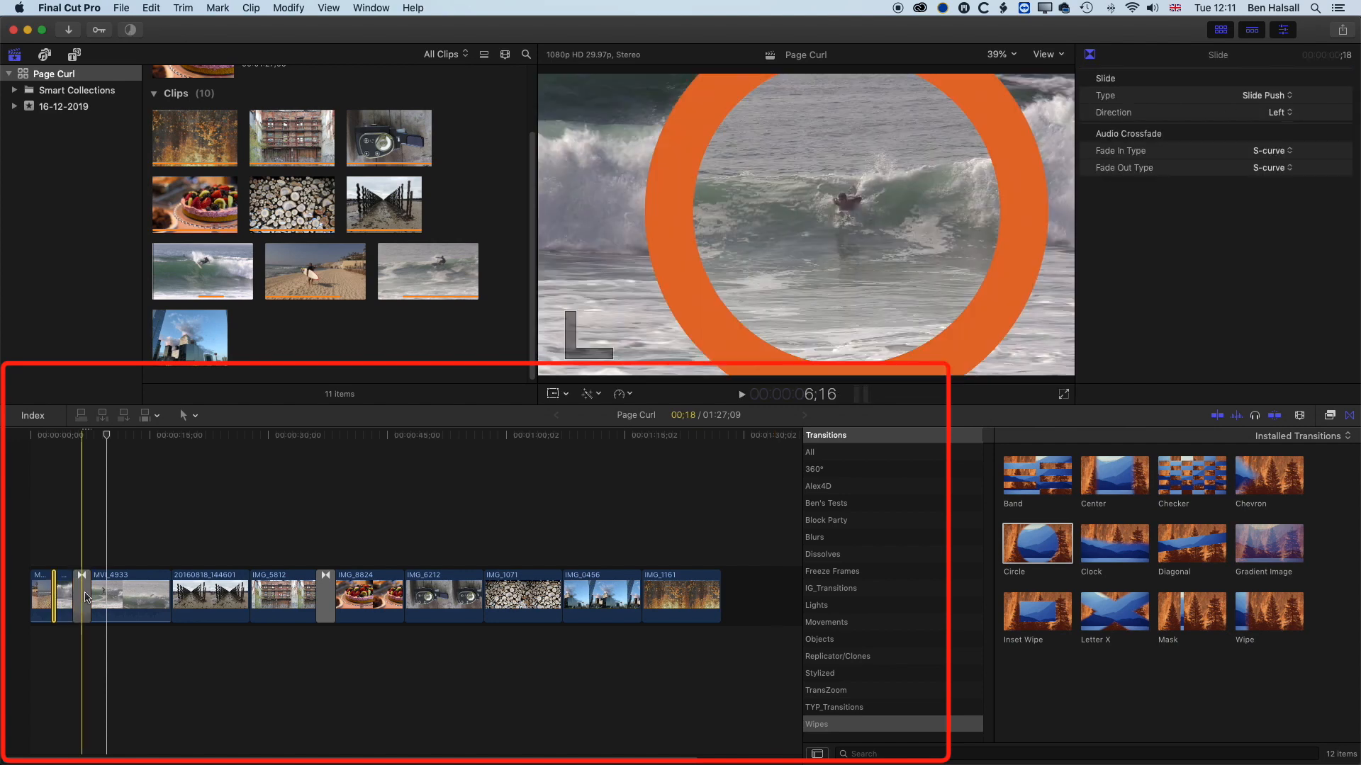
{"action": "left_click", "coordinate": [84, 597]}
{"action": "left_click", "coordinate": [327, 599], "text": "super"}
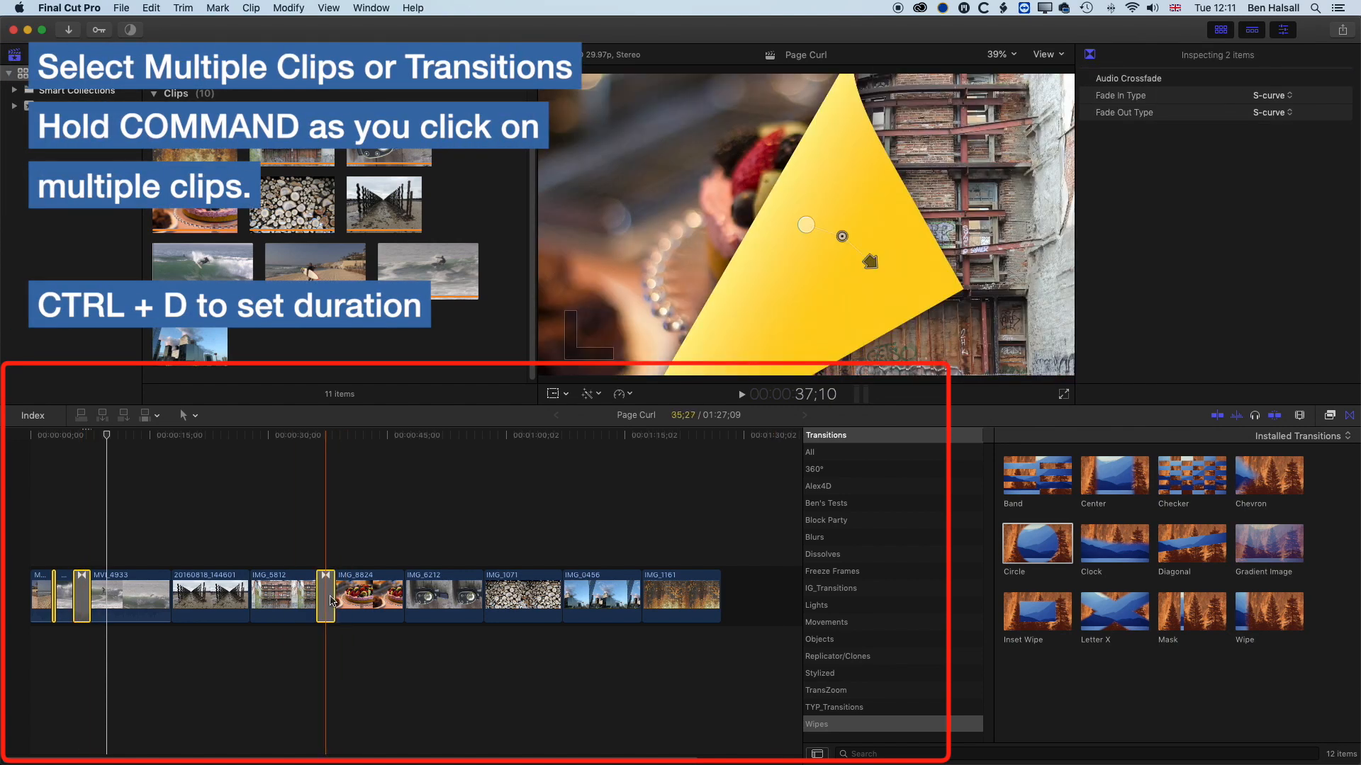
{"action": "key", "text": "ctrl+d"}
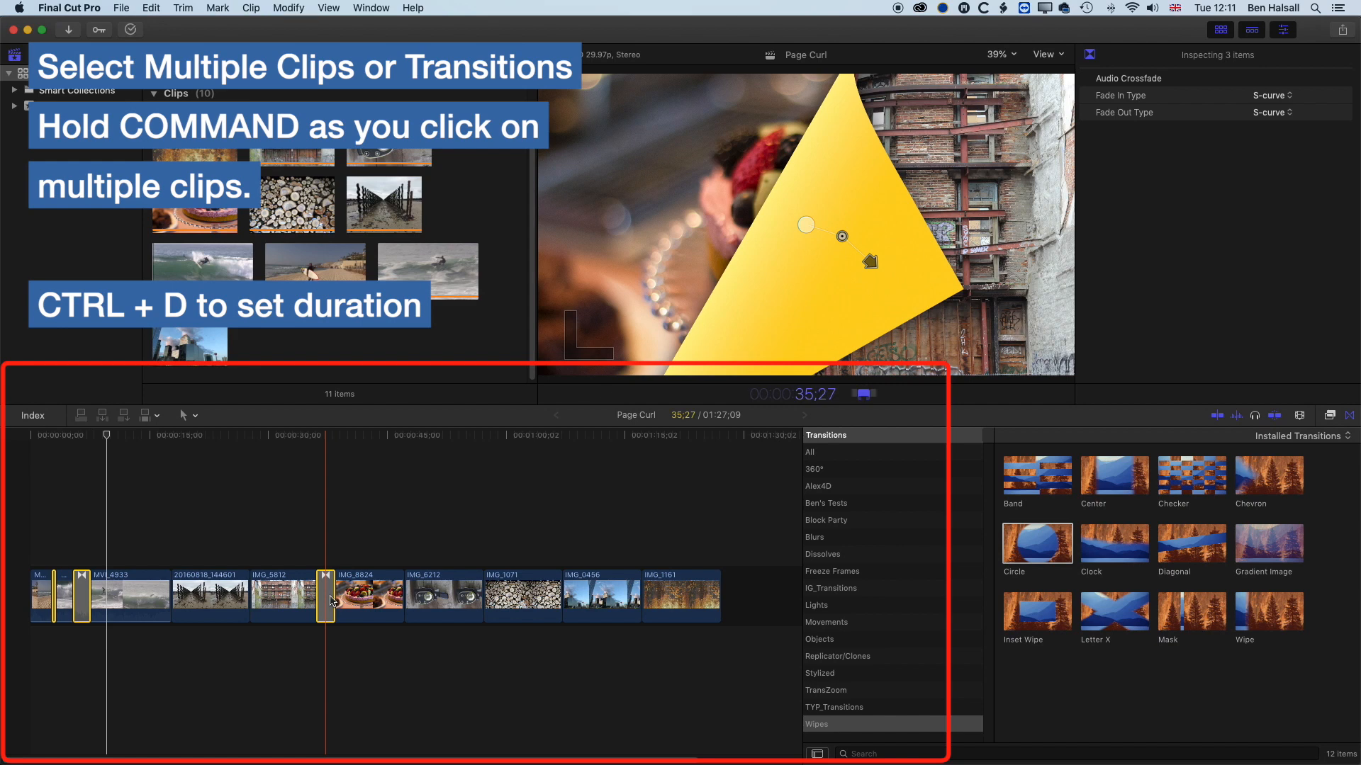
{"action": "key", "text": "Return"}
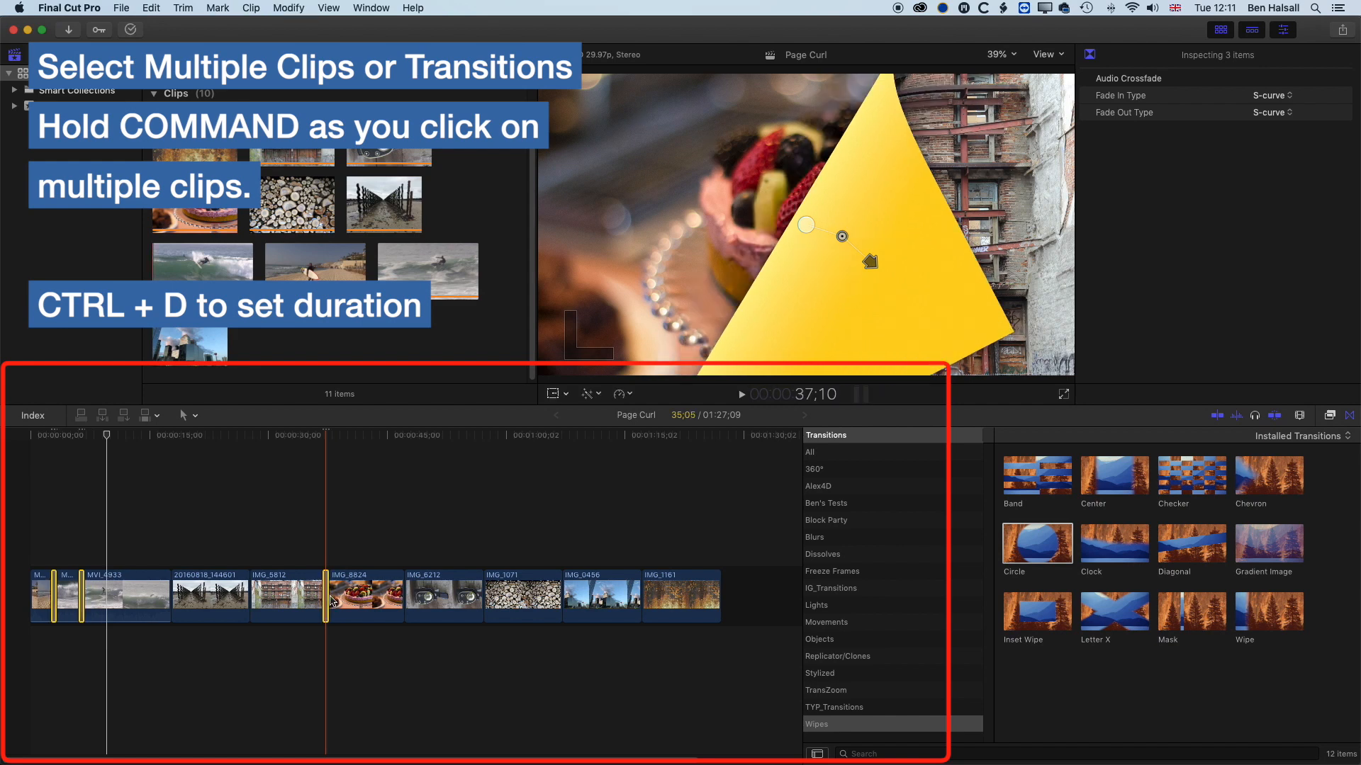
{"action": "key", "text": "Up"}
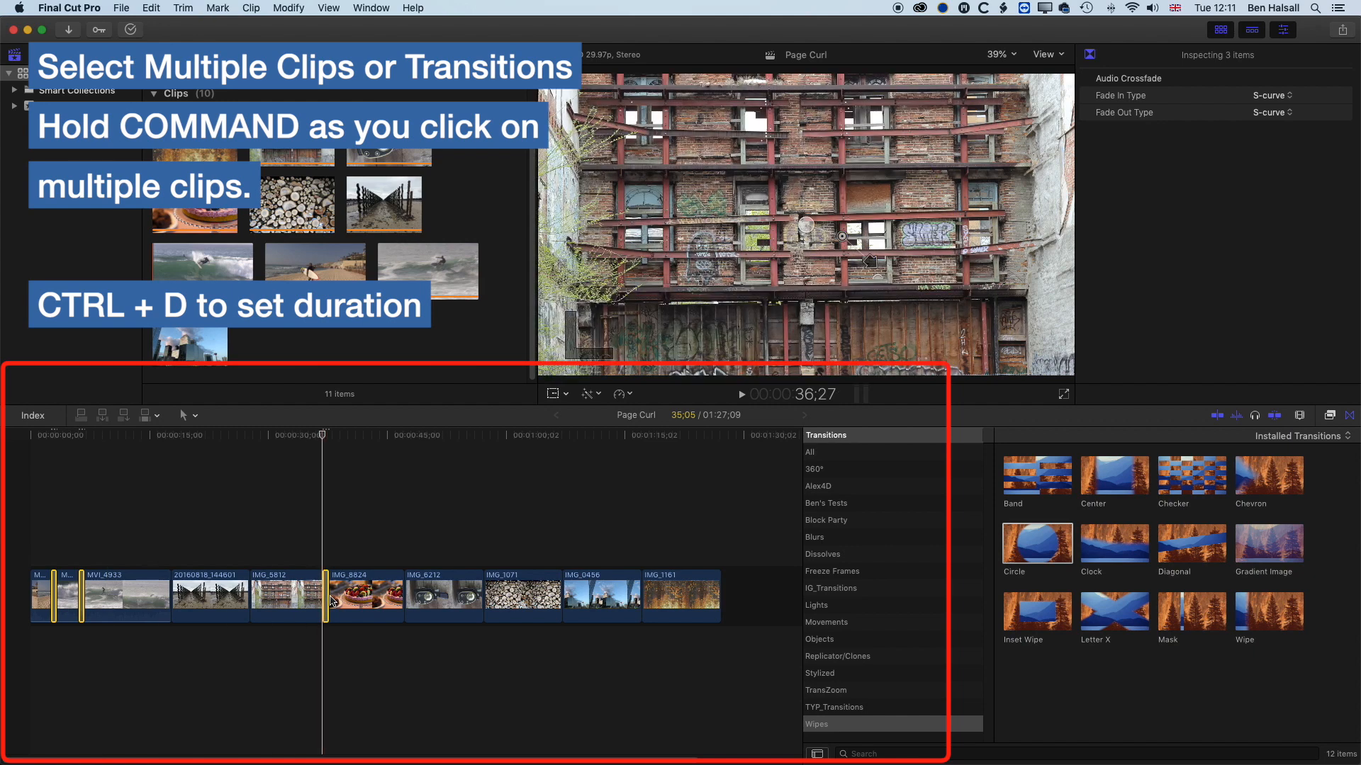
{"action": "key", "text": "space"}
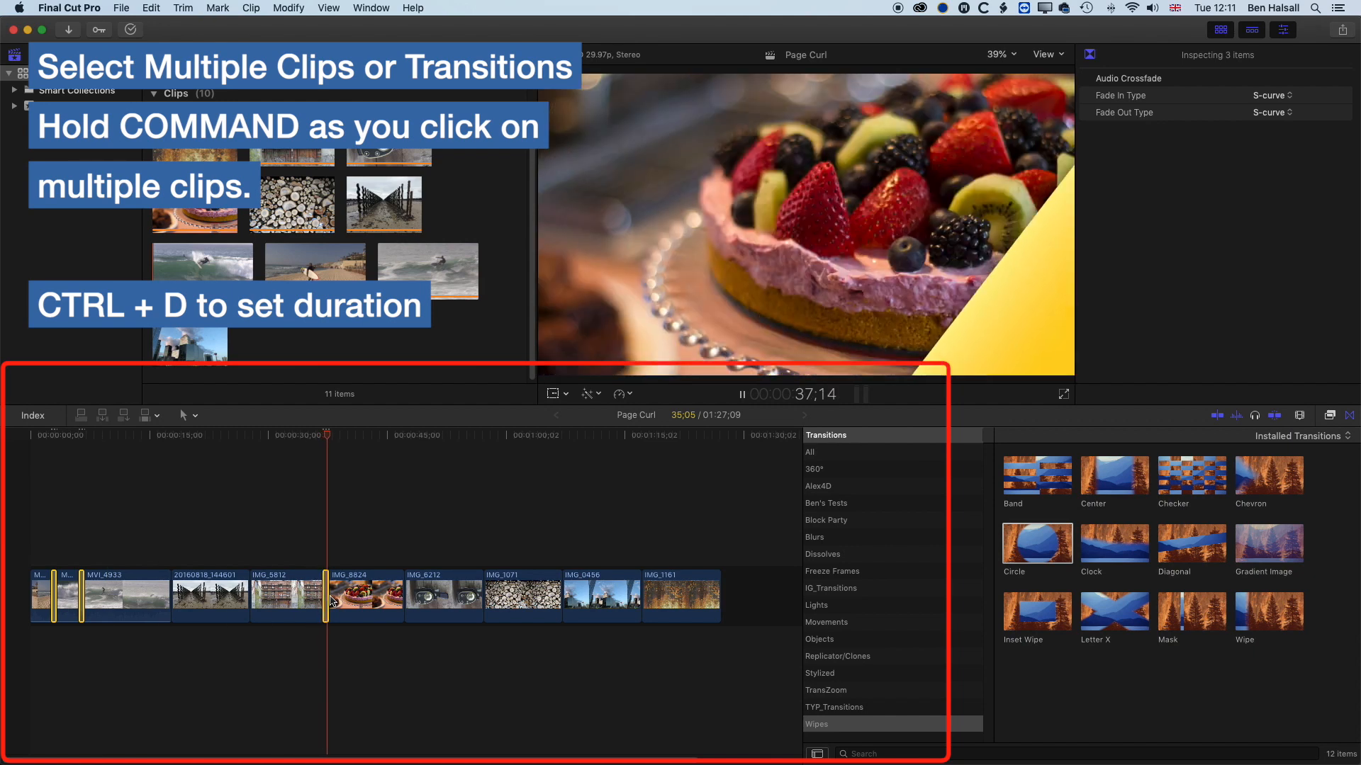
{"action": "key", "text": "space"}
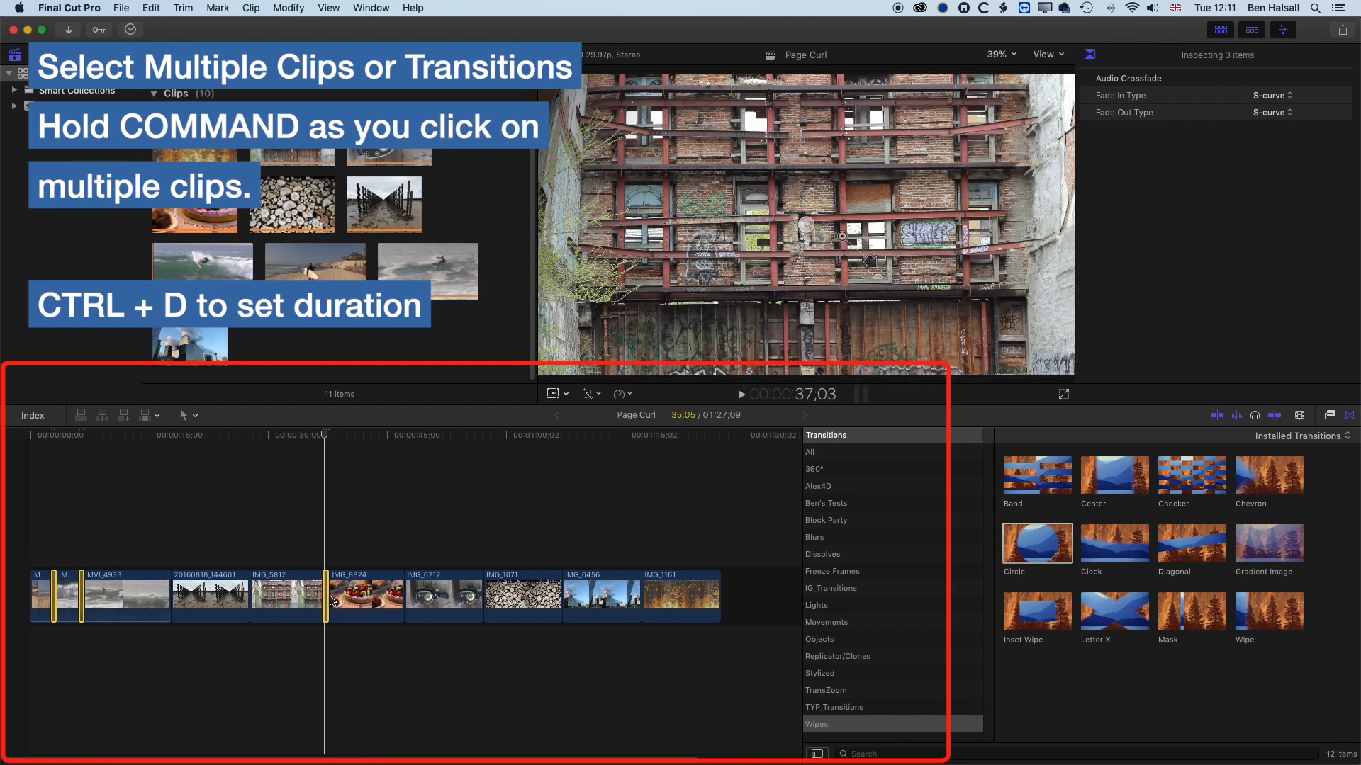
- Set the duration of all three selected transitions to 1;10
{"action": "key", "text": "ctrl+d"}
{"action": "type", "text": "100"}
{"action": "key", "text": "Return"}
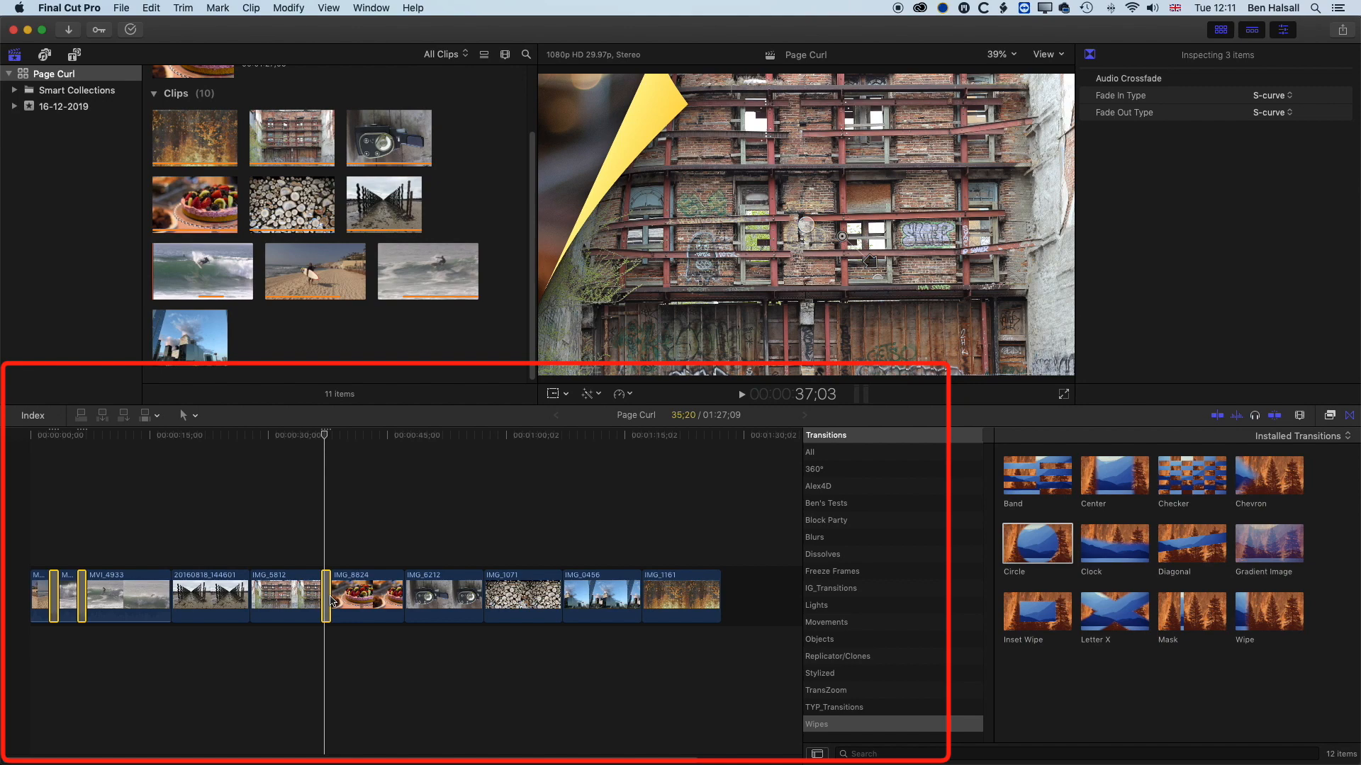
- Play across the Page Curl, Circle and Slide transitions to review their shared duration
{"action": "key", "text": "space"}
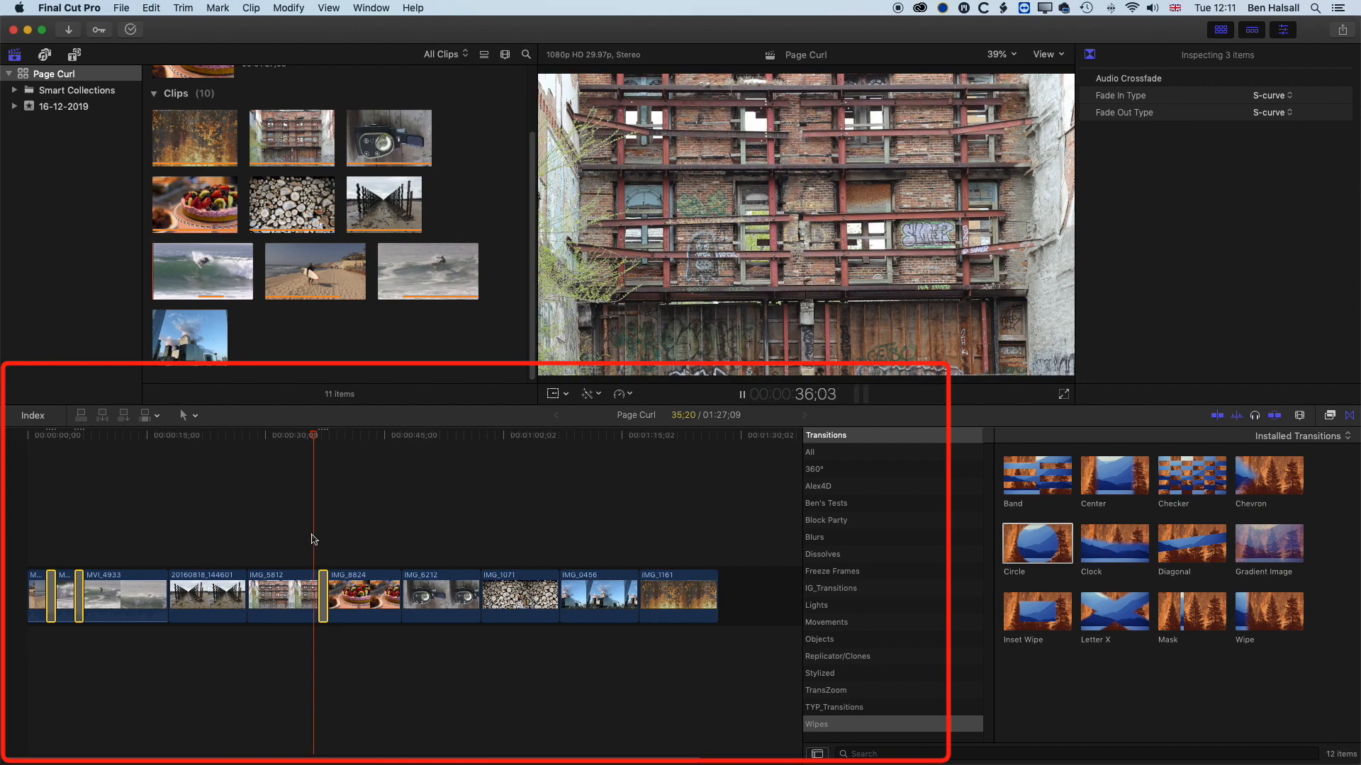
{"action": "key", "text": "space"}
{"action": "key", "text": "space"}
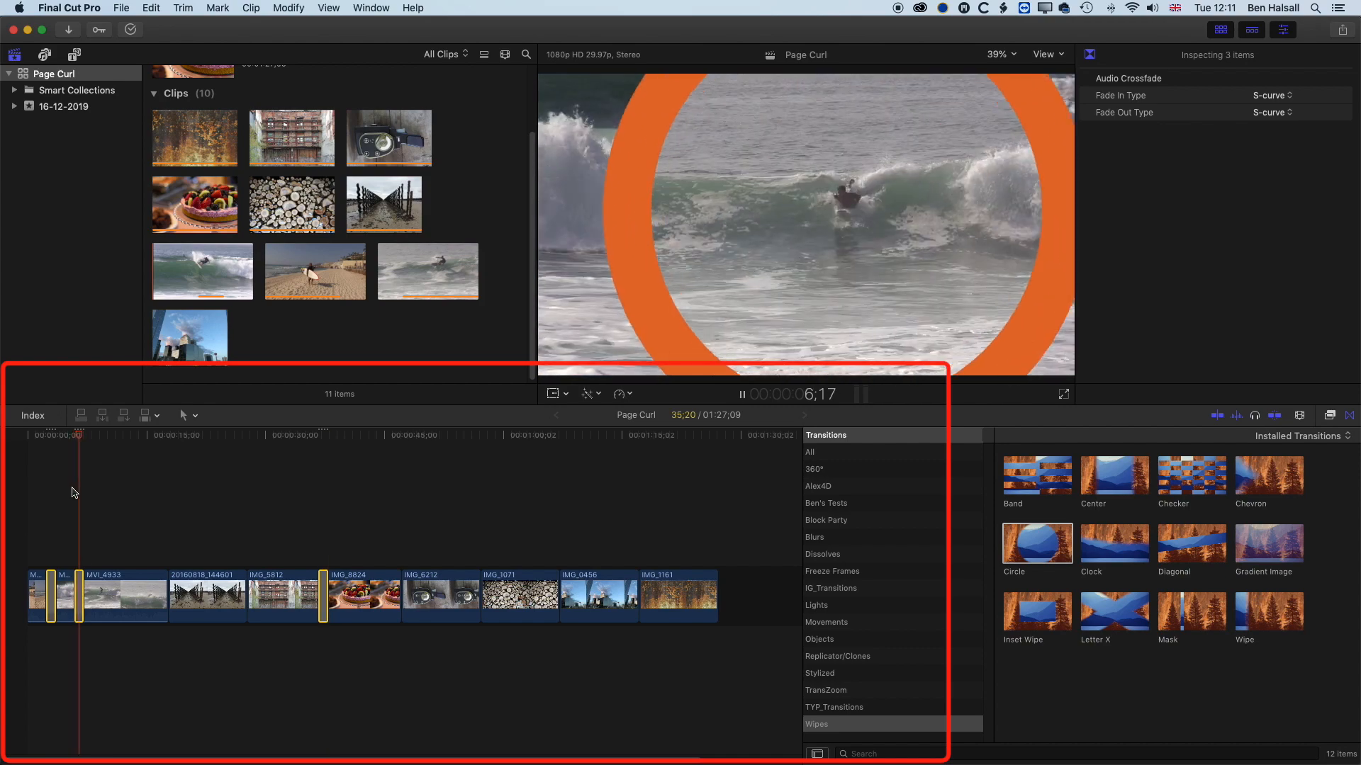
{"action": "key", "text": "space"}
{"action": "key", "text": "space"}
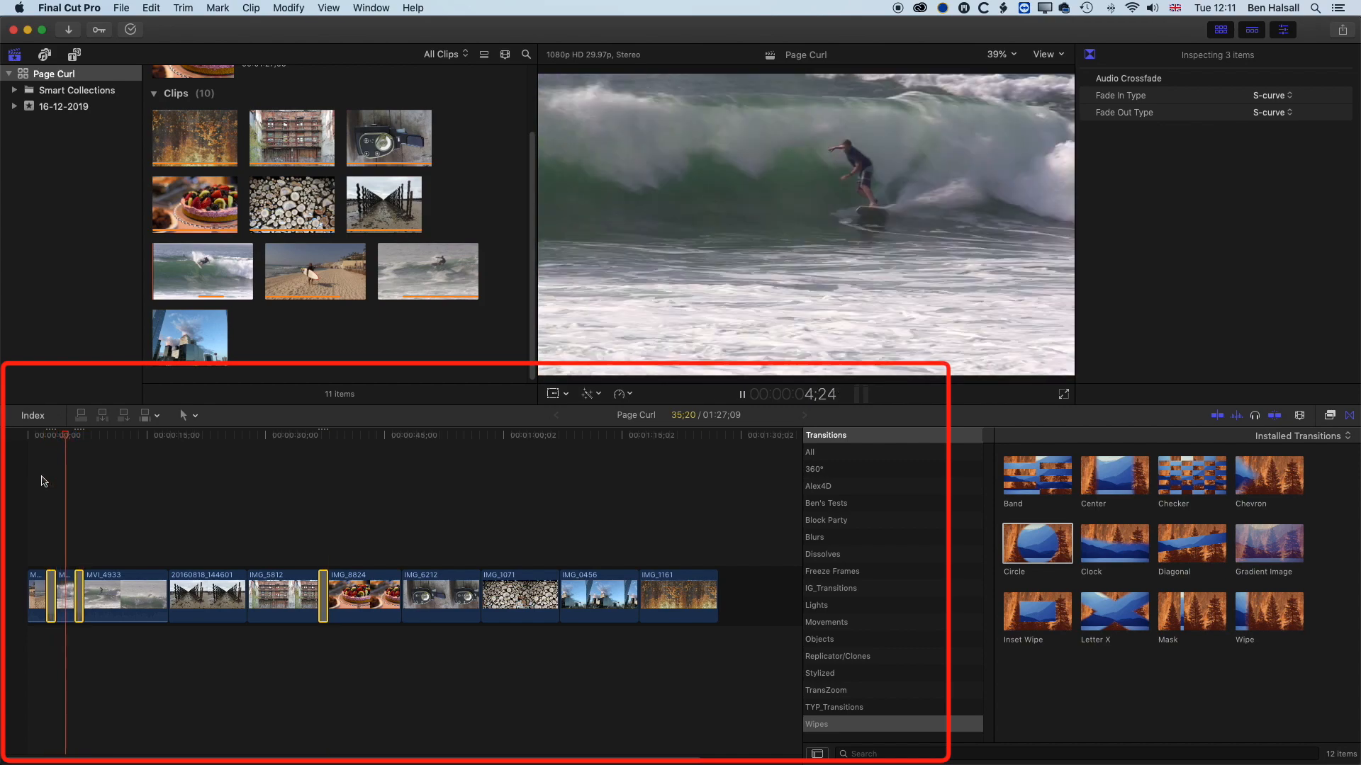
{"action": "key", "text": "space"}
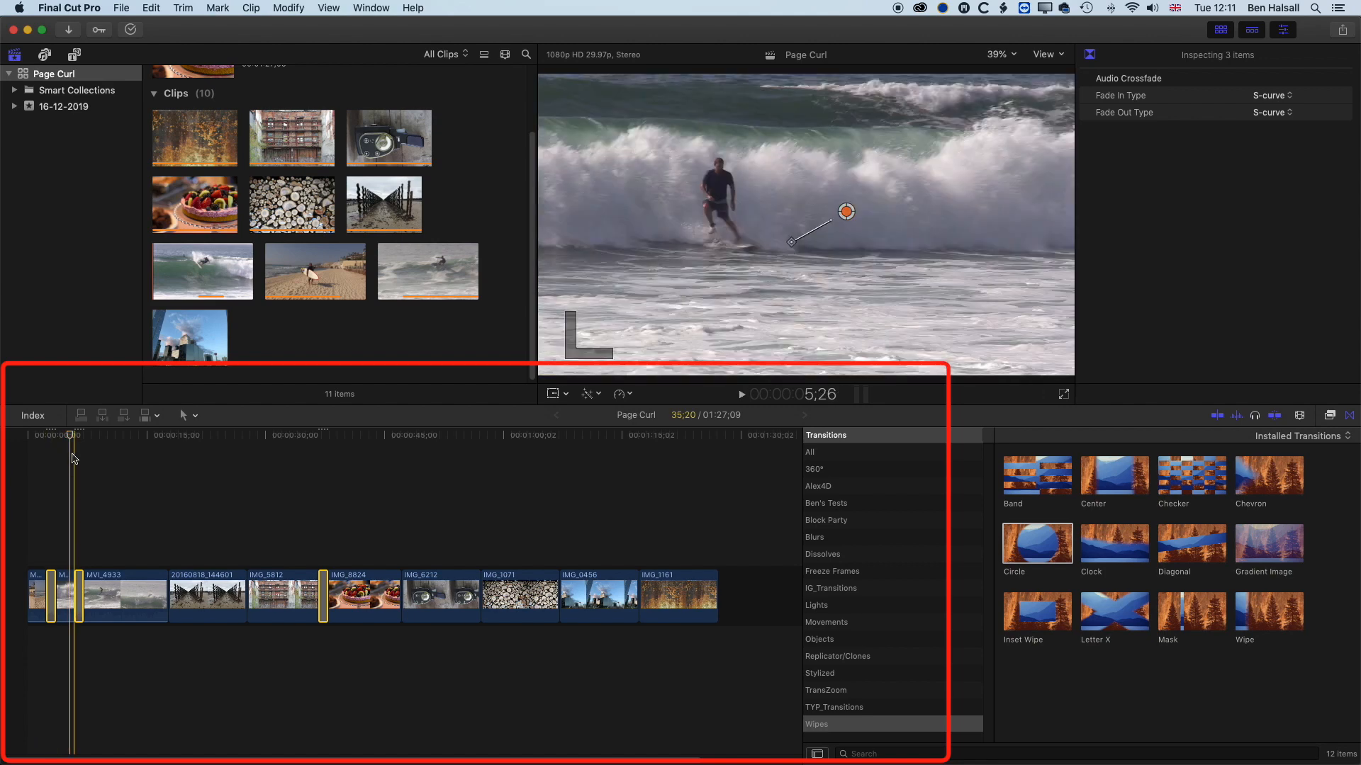
- Open the timeline index and locate the Slide and Circle transitions by selecting their entries
{"action": "left_click", "coordinate": [33, 415]}
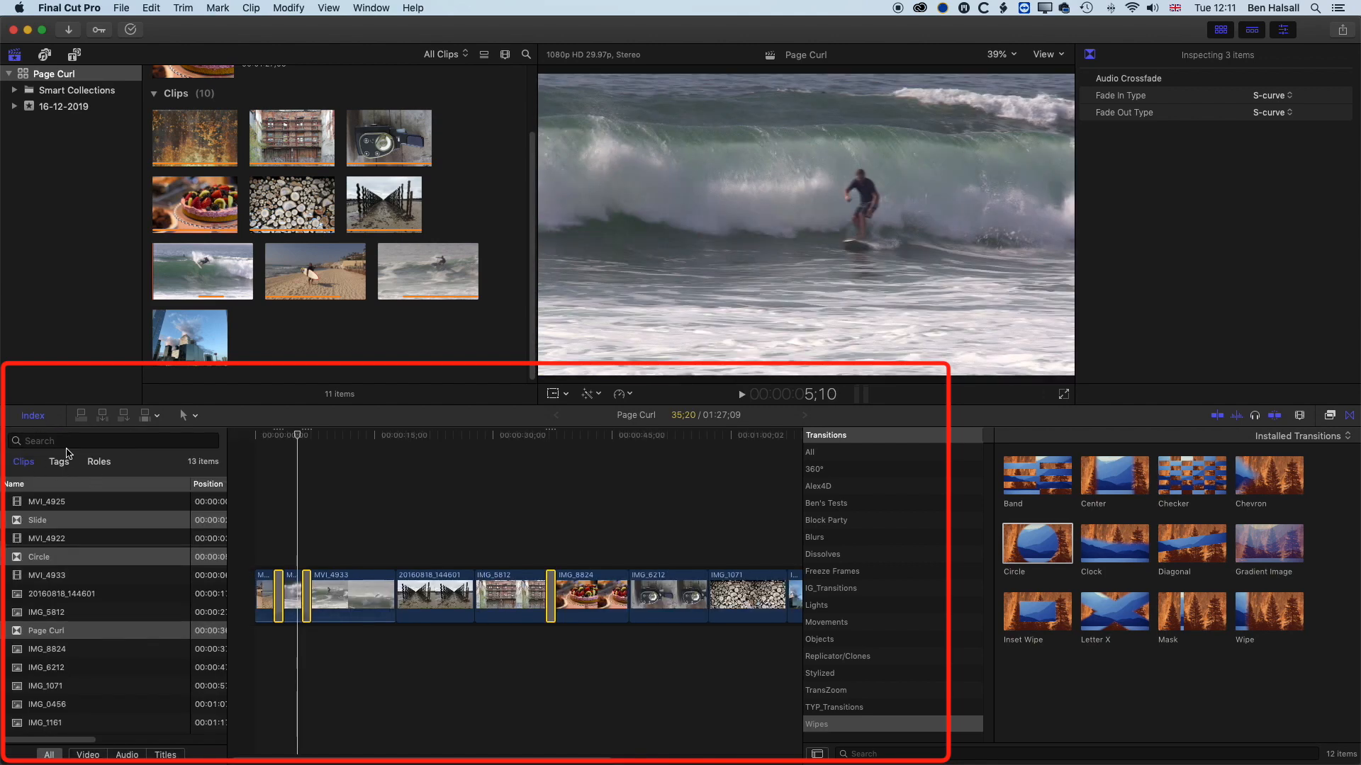
{"action": "left_click", "coordinate": [67, 501]}
{"action": "left_click", "coordinate": [54, 523]}
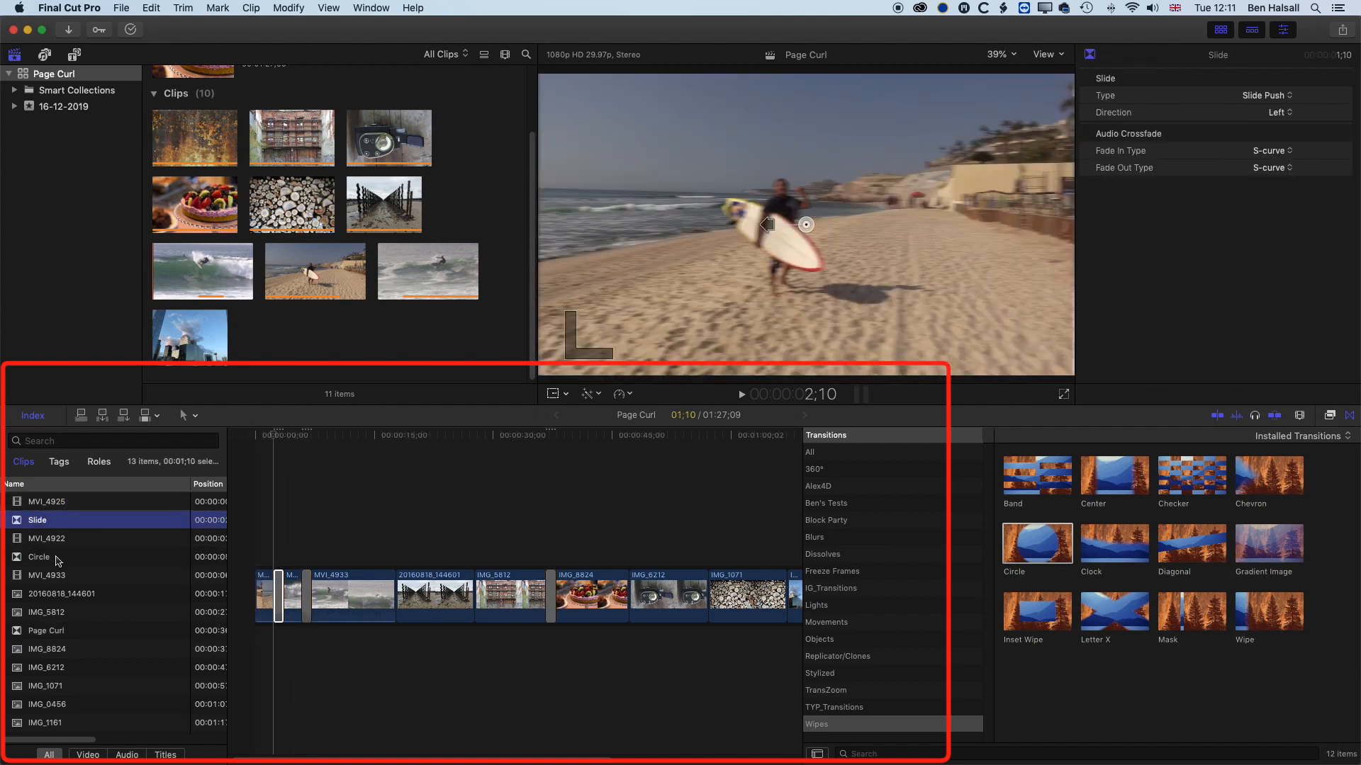
{"action": "left_click", "coordinate": [55, 557]}
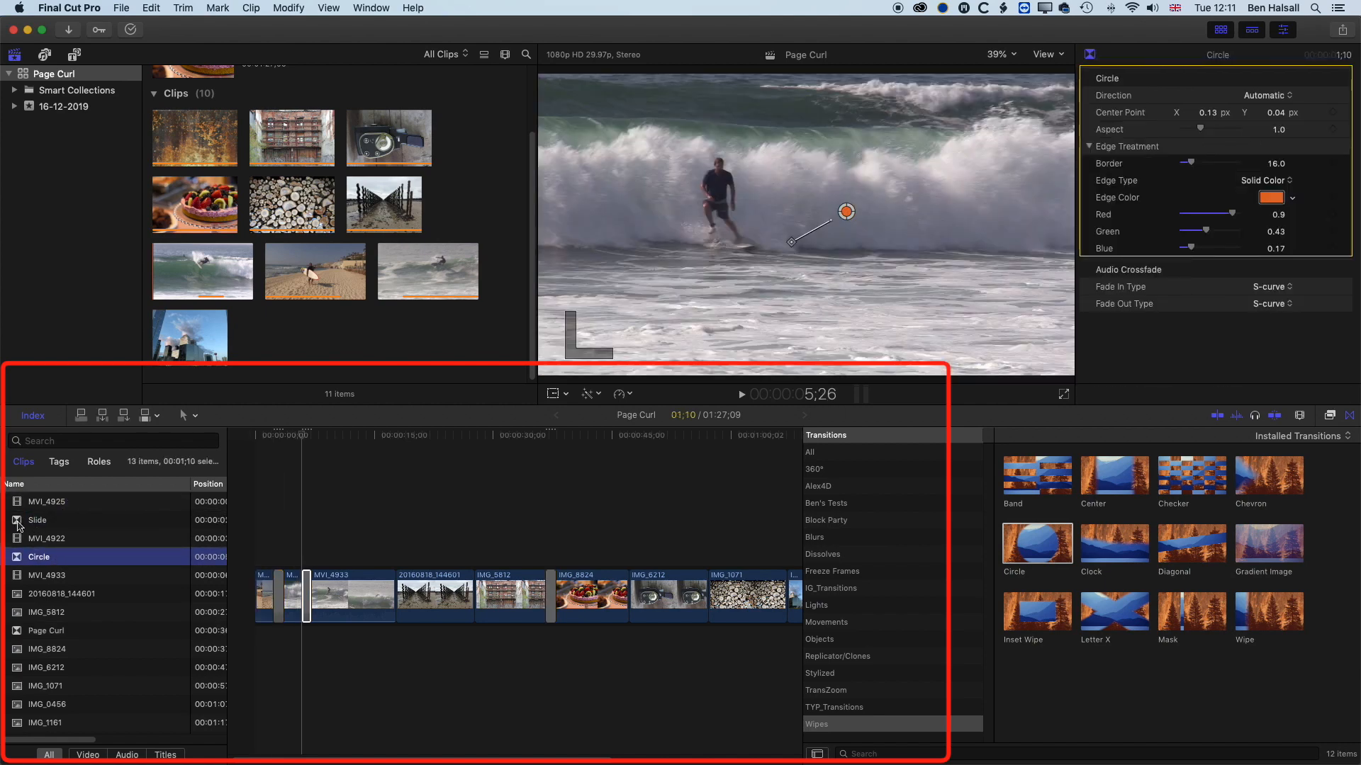
- Search the timeline index for "slide", clear the search, and hide the index
{"action": "left_click", "coordinate": [68, 439]}
{"action": "type", "text": "slide"}
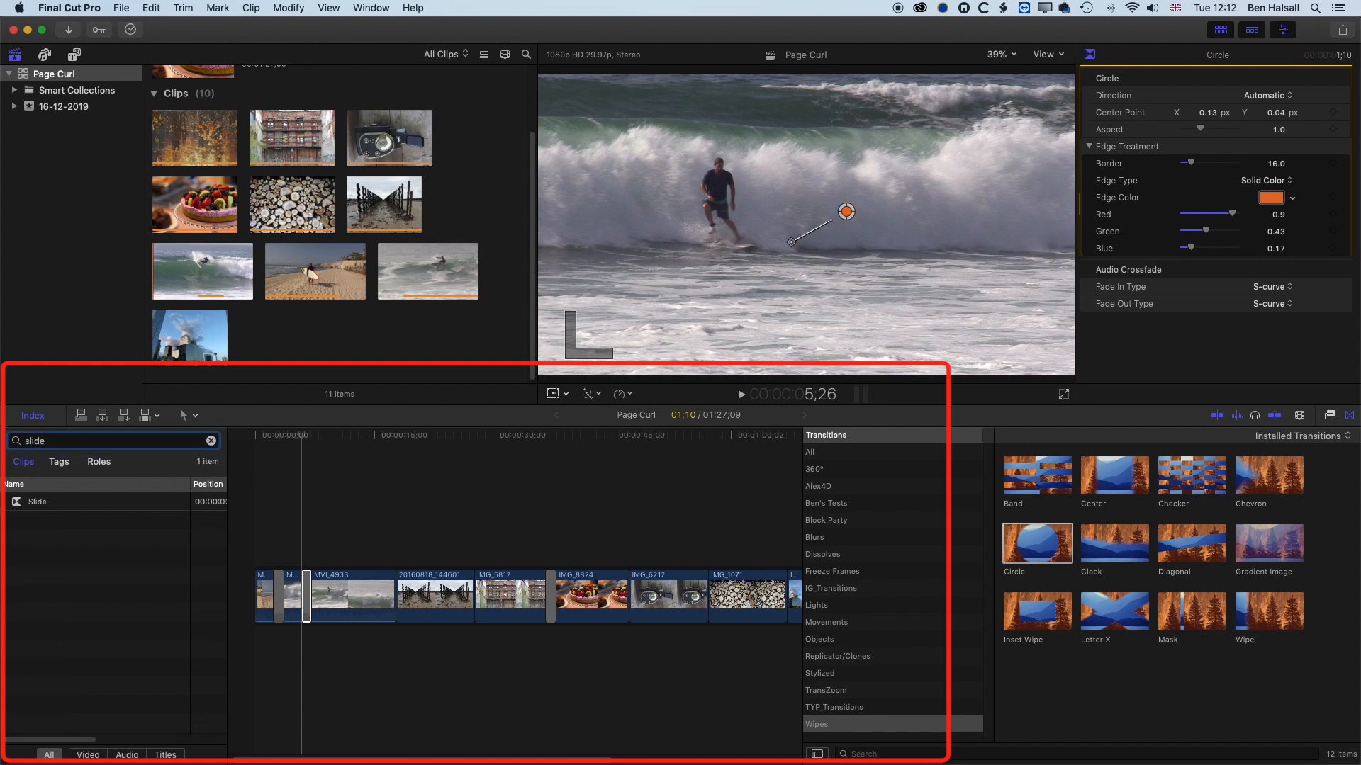
{"action": "key", "text": "BackSpace"}
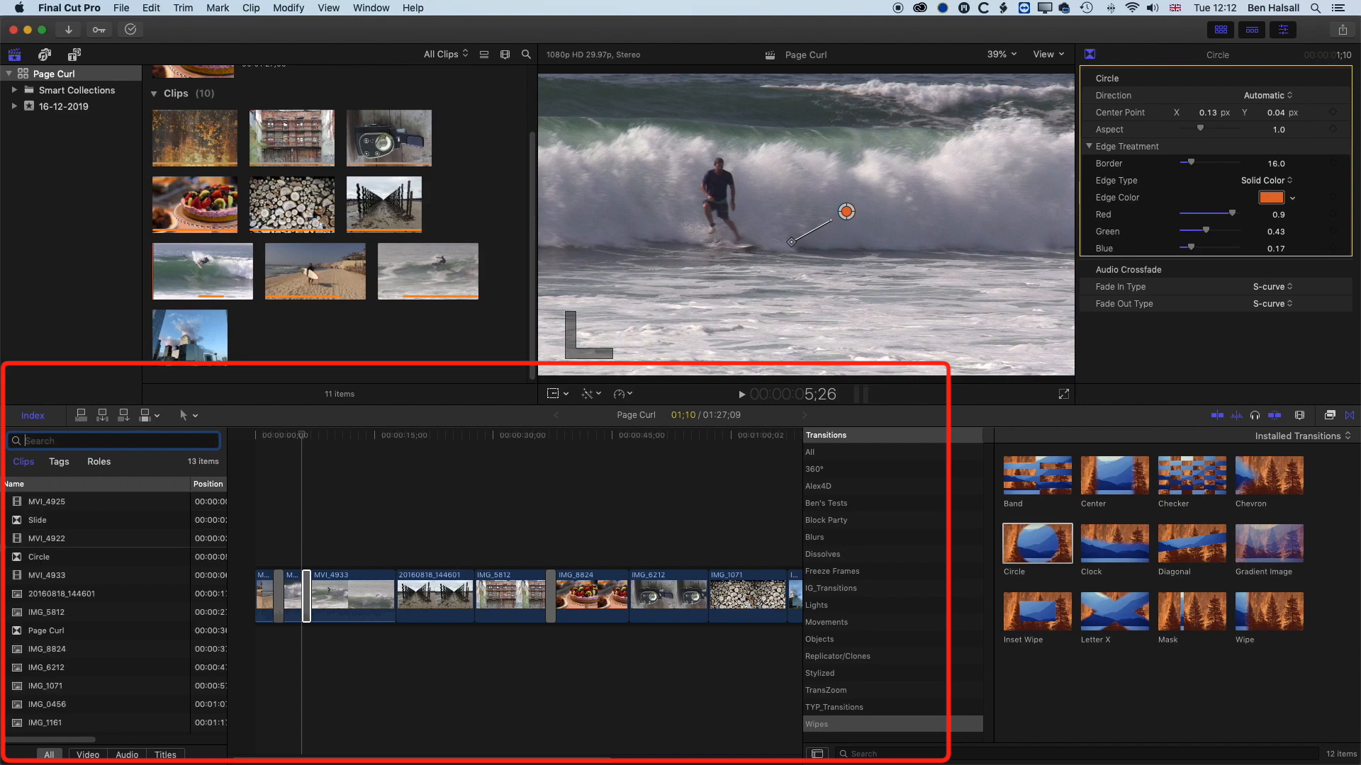
{"action": "key", "text": "super+shift+2"}
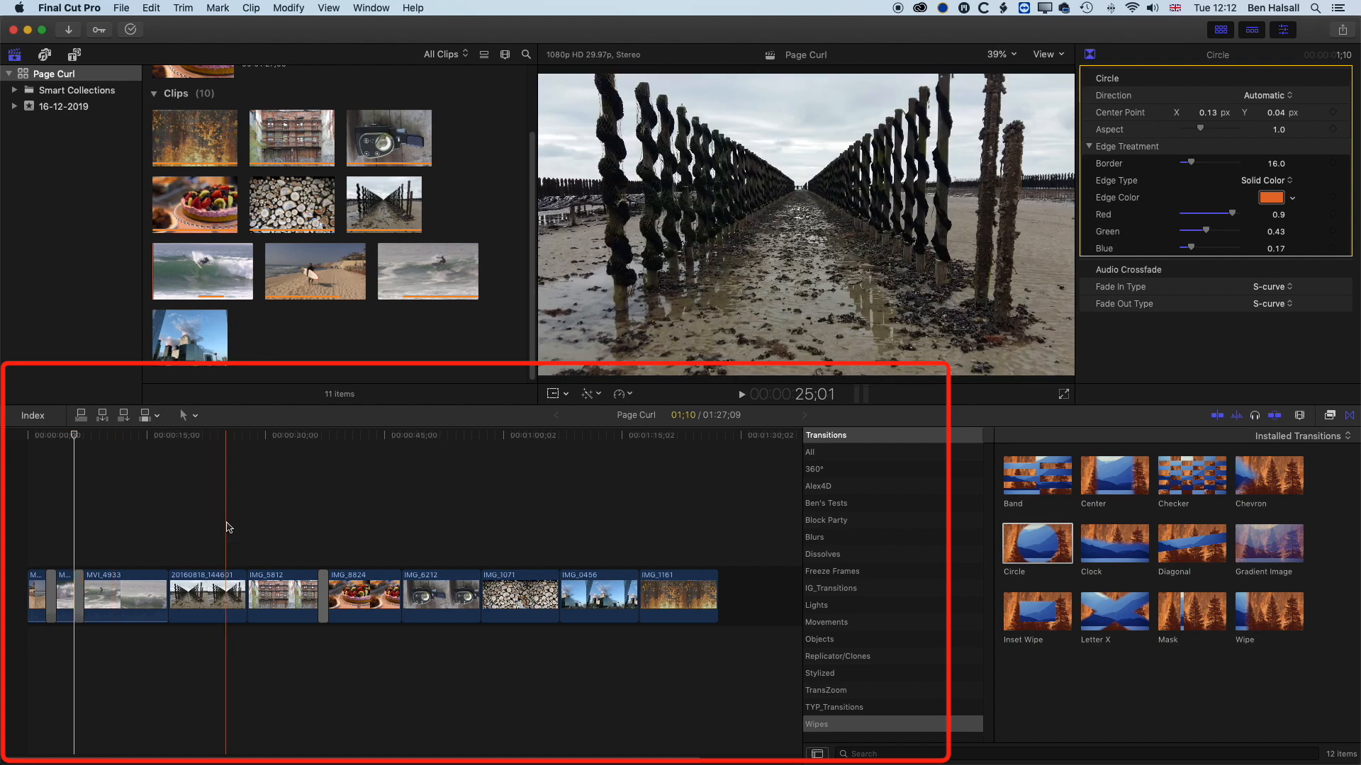
- Deselect the Circle transition and place the playhead just before the Page Curl transition, near 36;20
{"action": "left_click", "coordinate": [227, 527]}
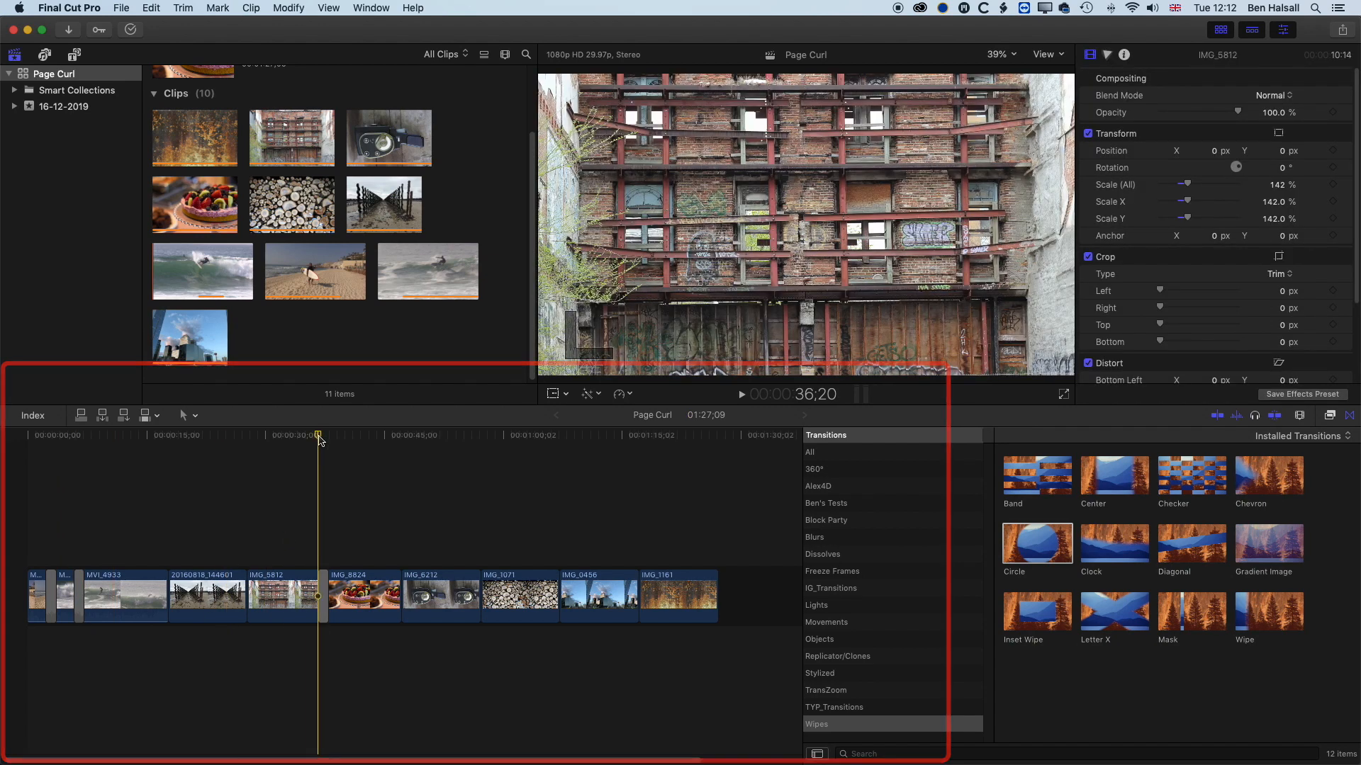
{"action": "left_click", "coordinate": [312, 437]}
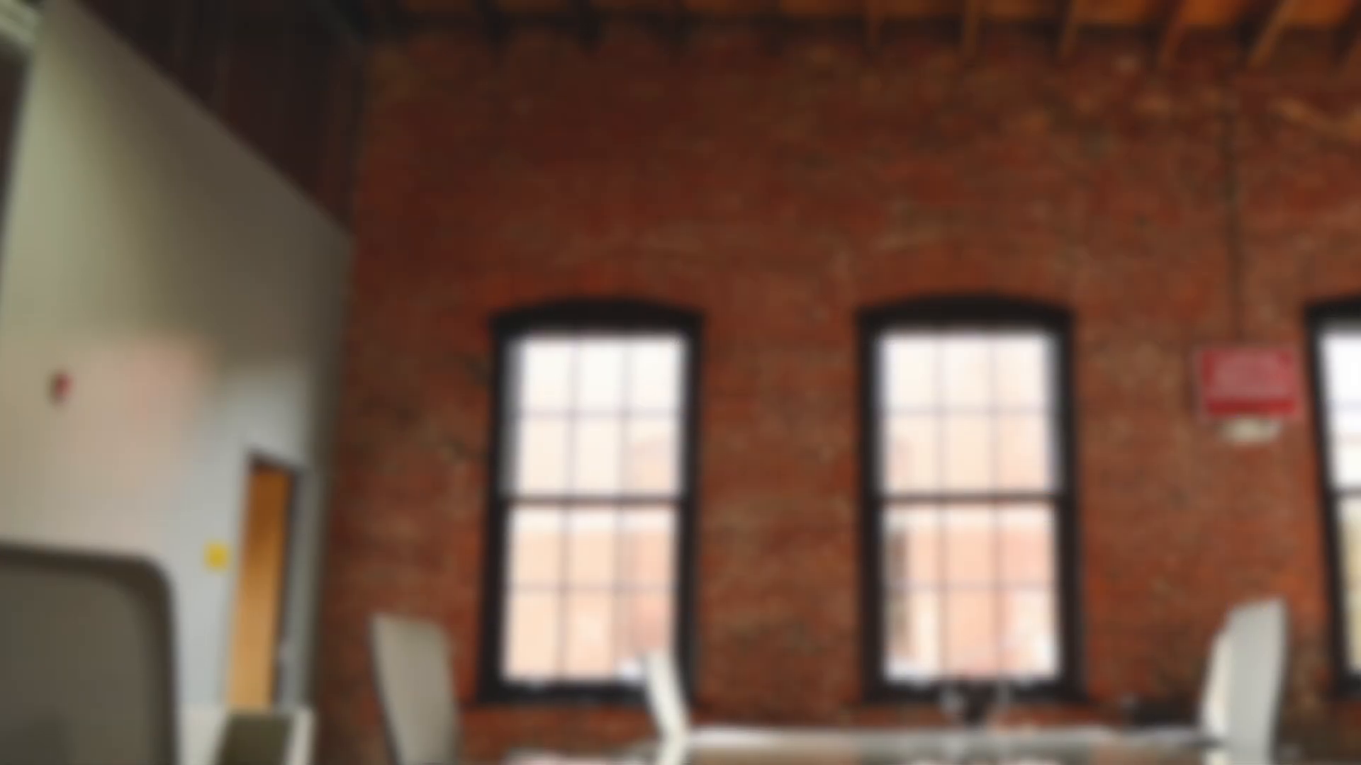